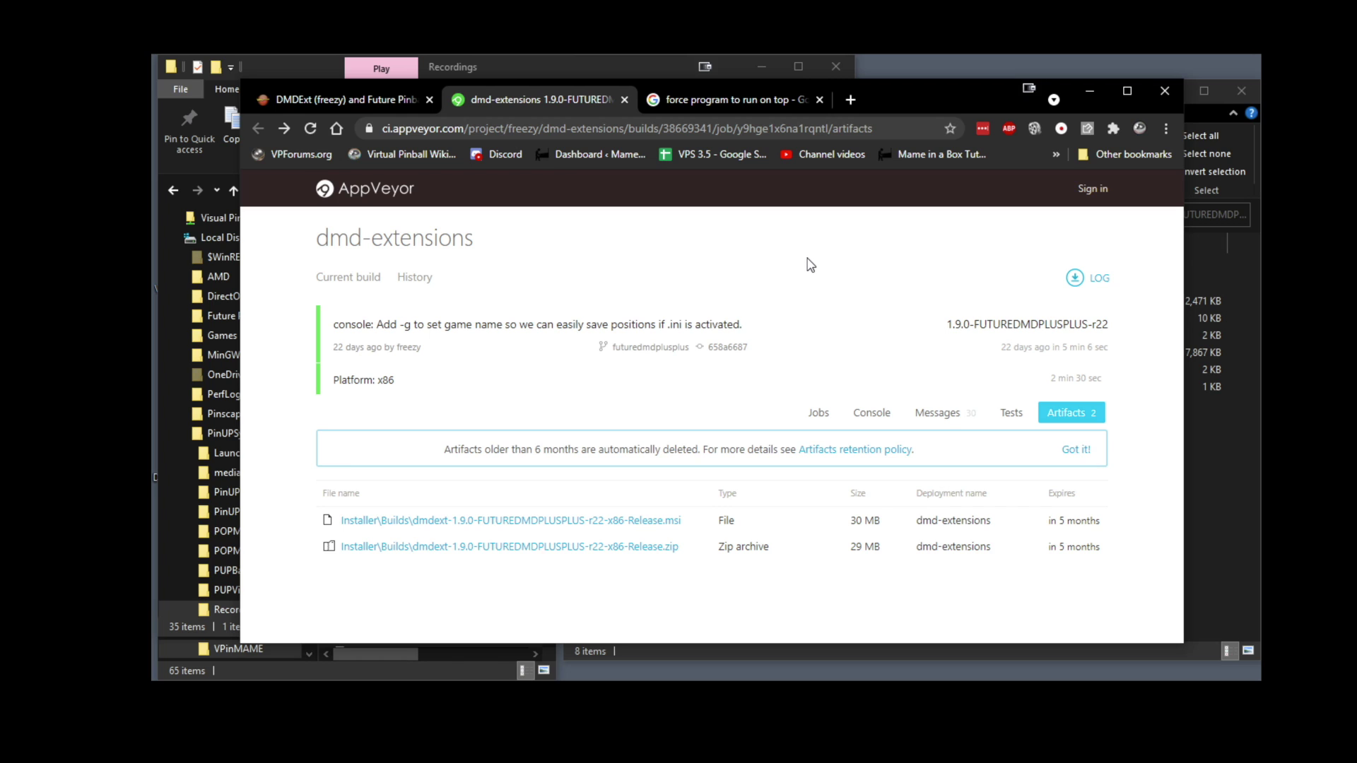
drag(811, 277, 818, 354)
click(820, 308)
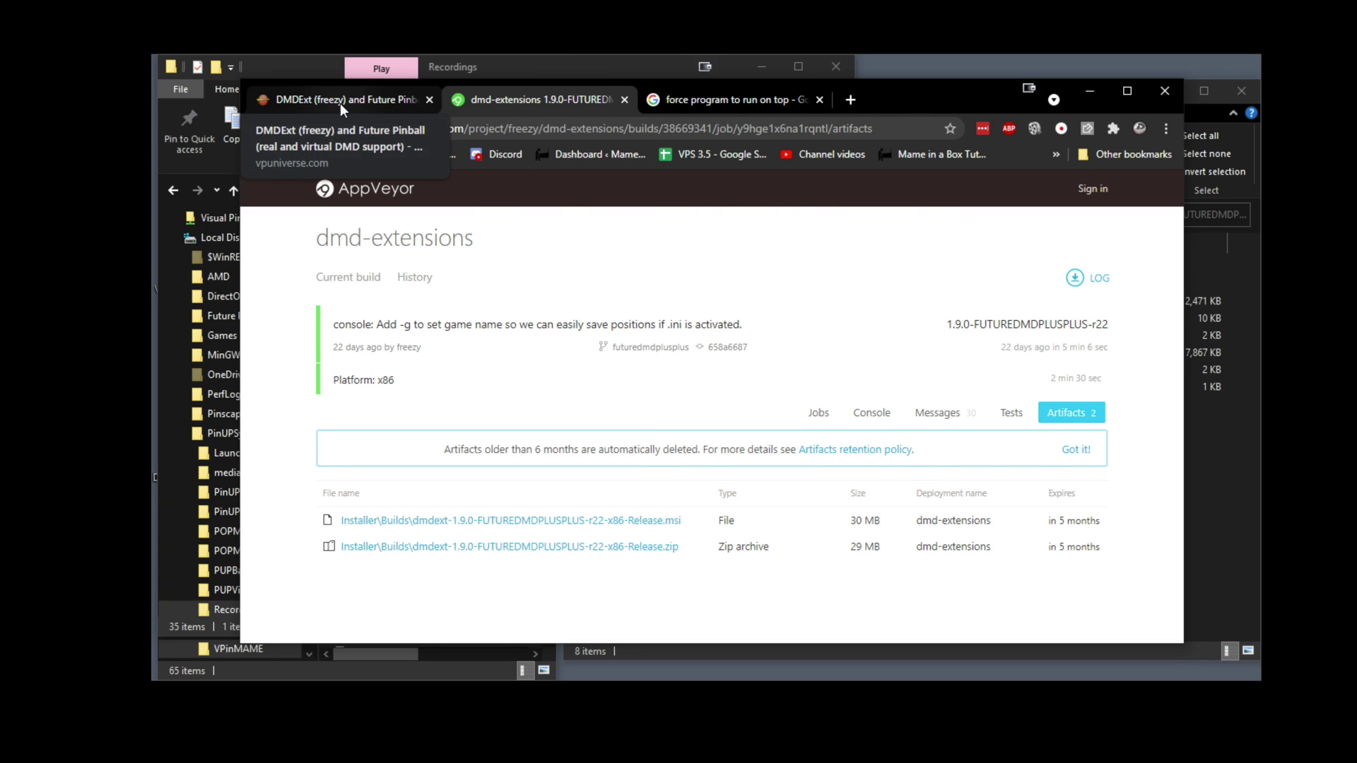
- Read the DMDExt and Future Pinball forum topic, covering its features, the 1.9 beta download link and where the files go
click(340, 103)
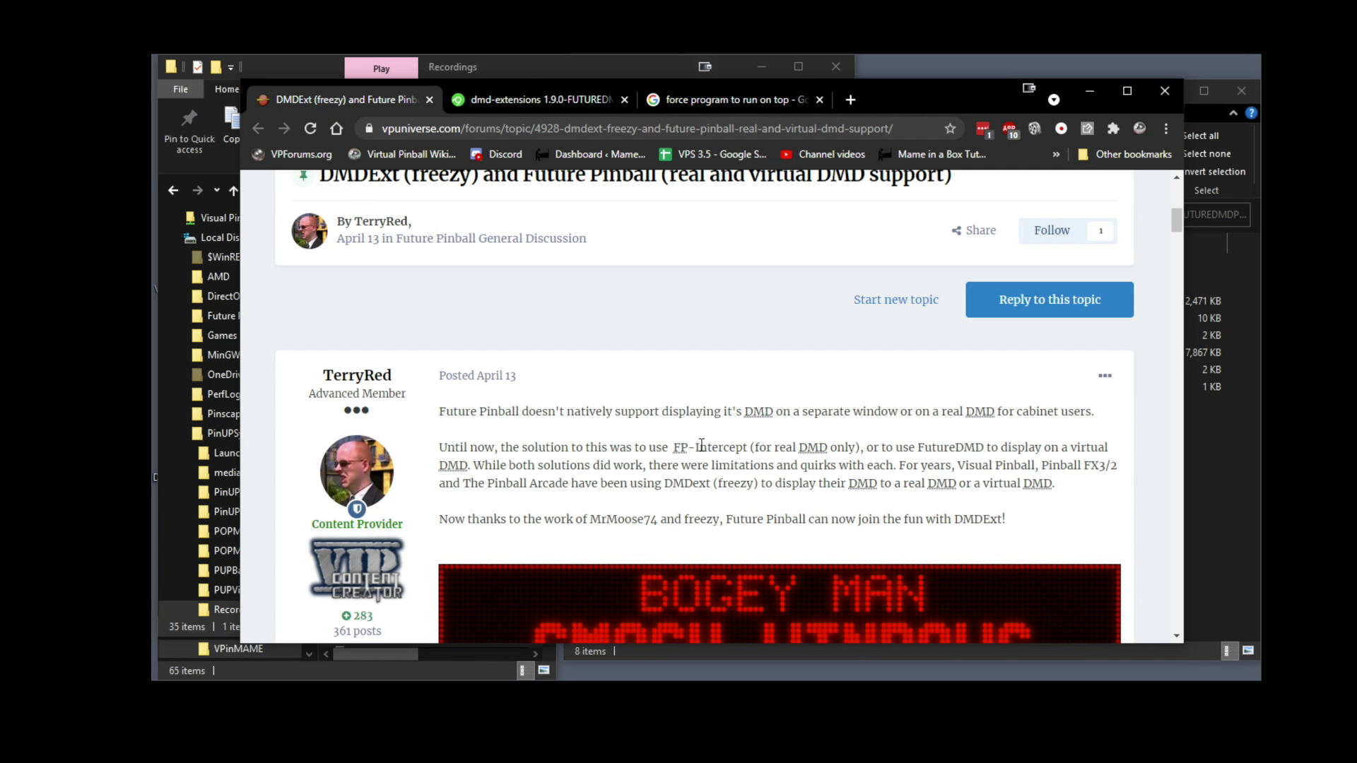
scroll(701, 447, down, 10)
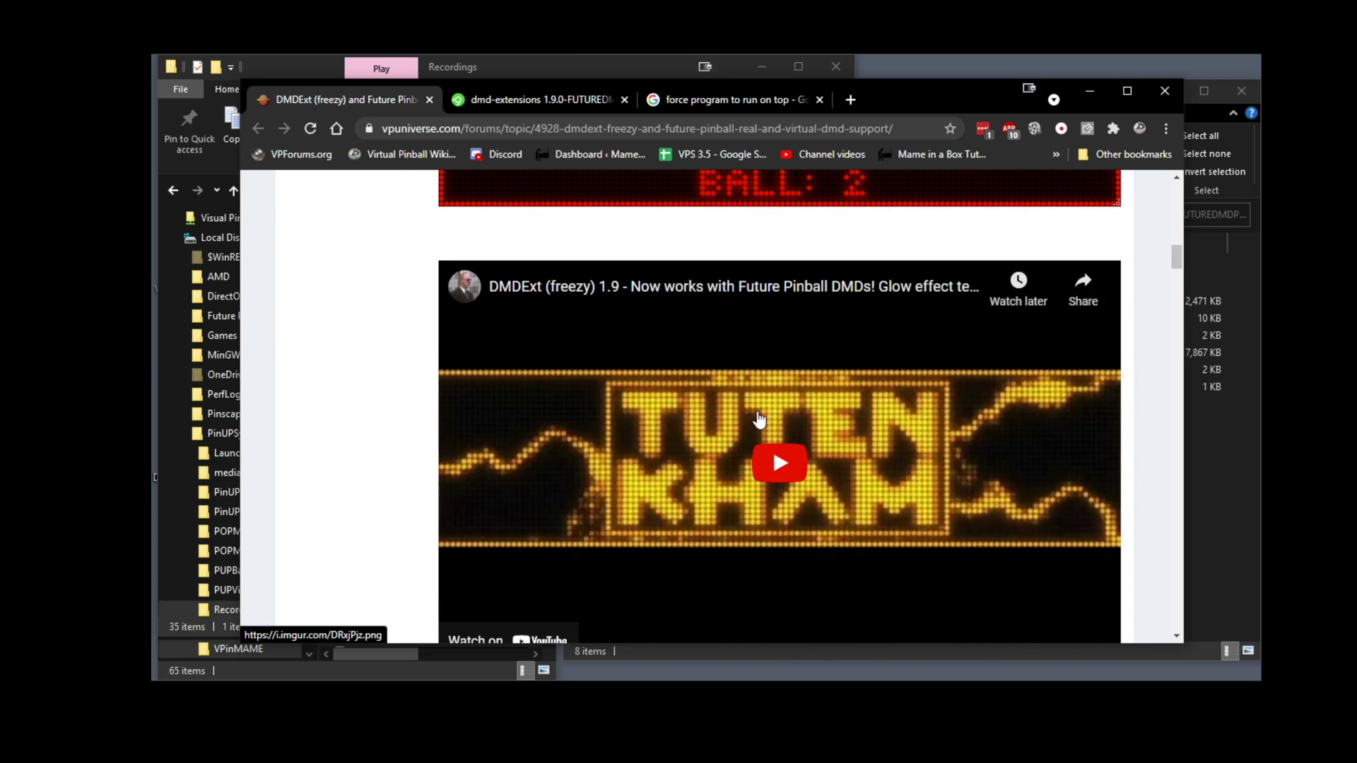
scroll(948, 440, down, 5)
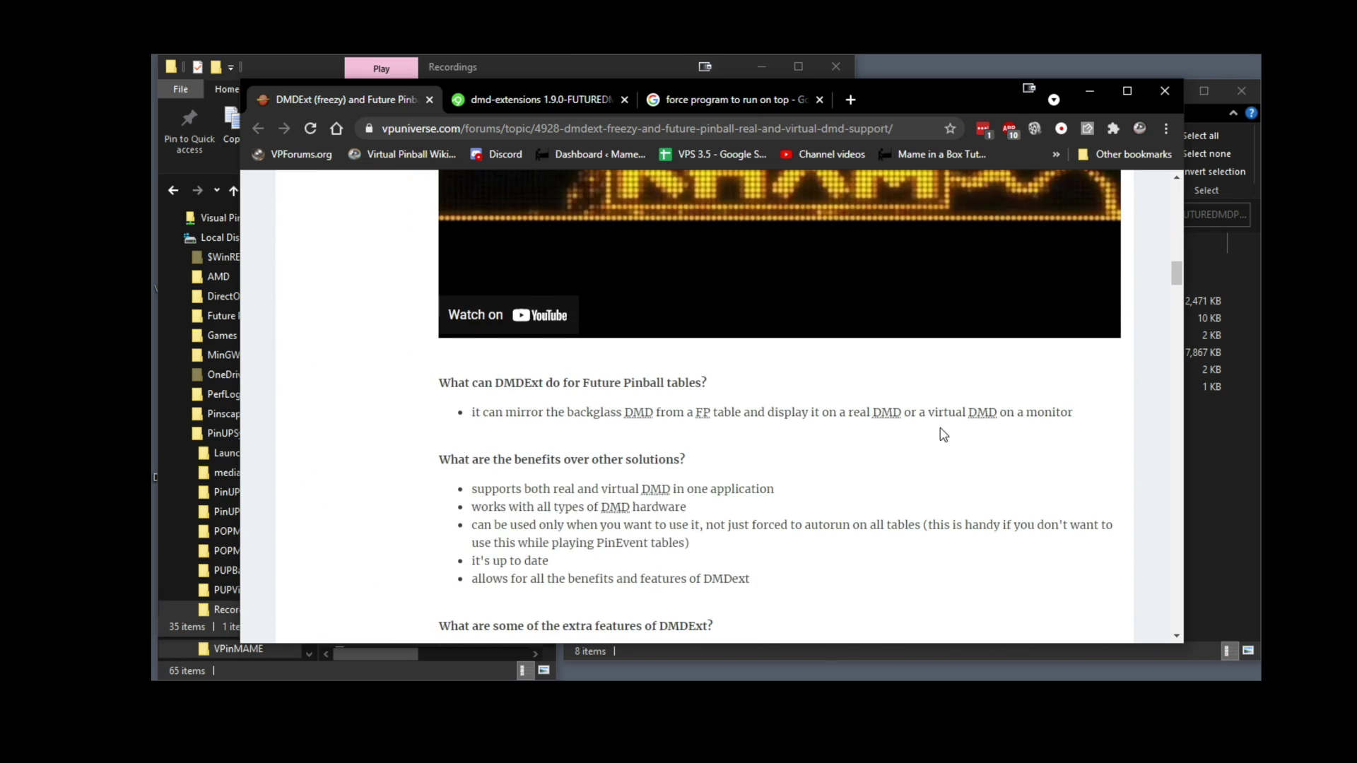
scroll(893, 463, down, 5)
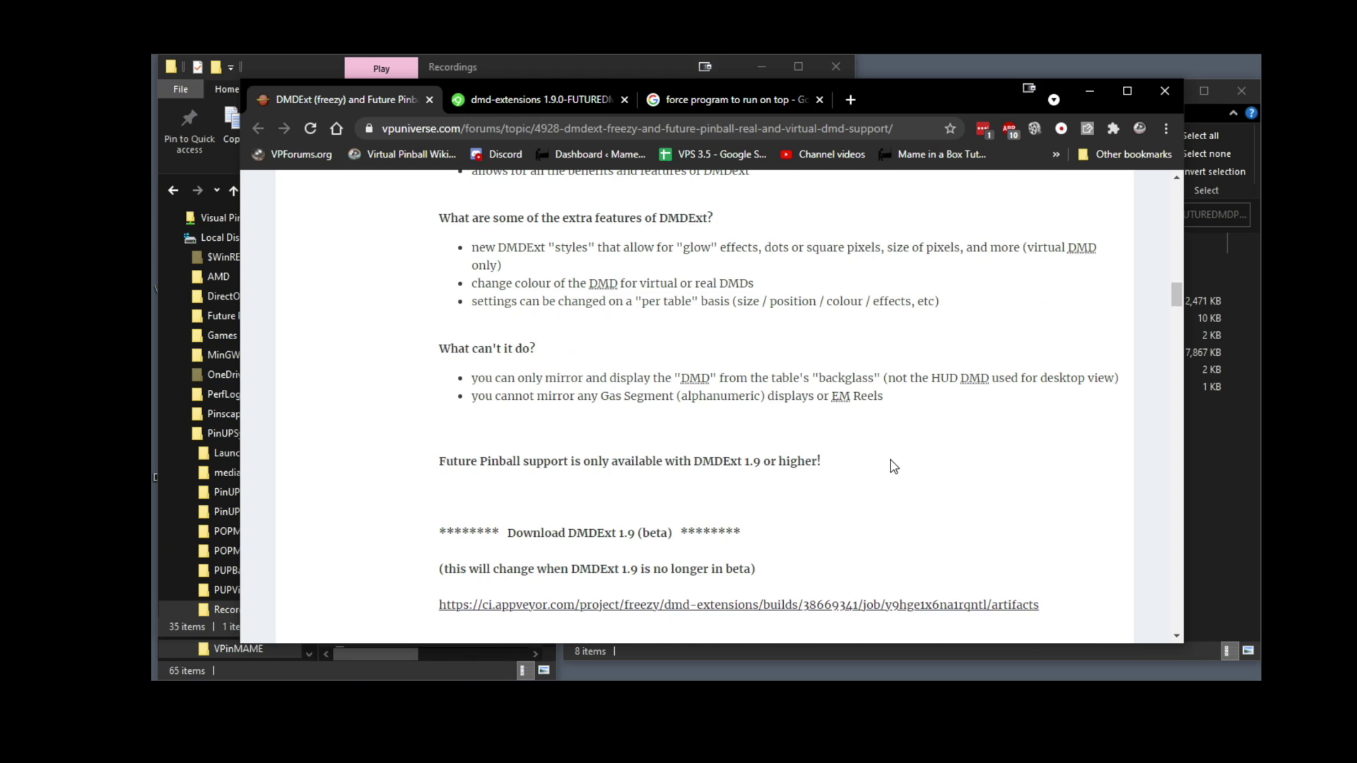
scroll(893, 461, down, 6)
scroll(890, 460, up, 15)
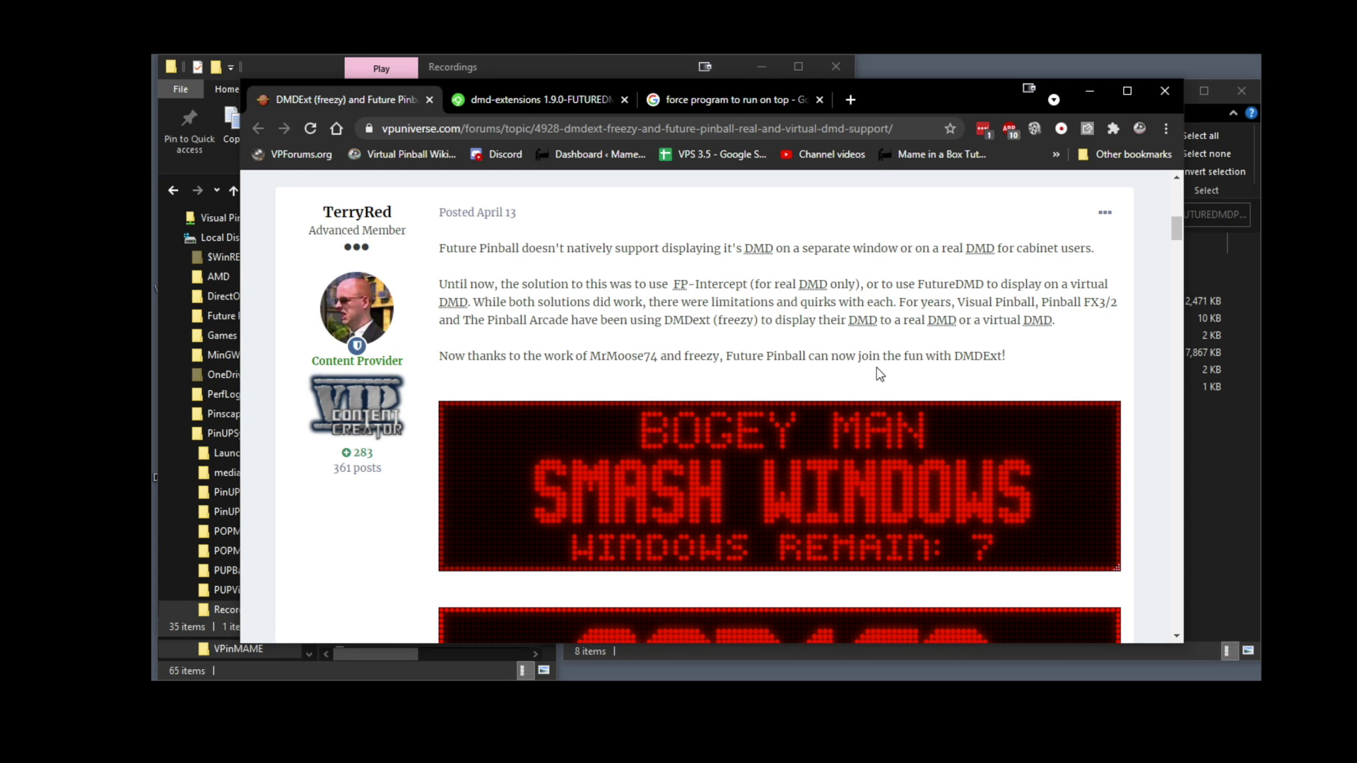
scroll(794, 304, down, 15)
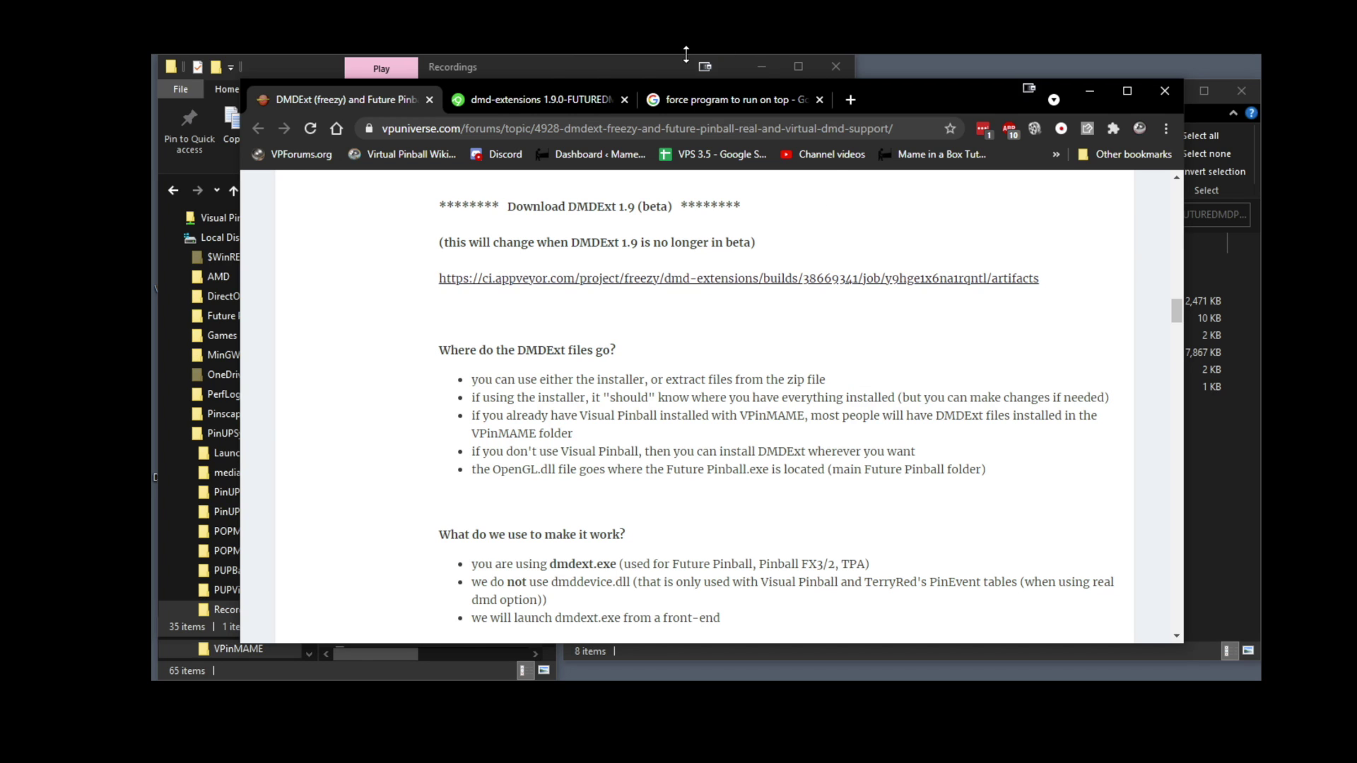
- Download the dmdext-1.9.0-FUTUREDMDPLUSPLUS-r22-x86-Release.zip artifact from AppVeyor into the Downloads folder
click(502, 104)
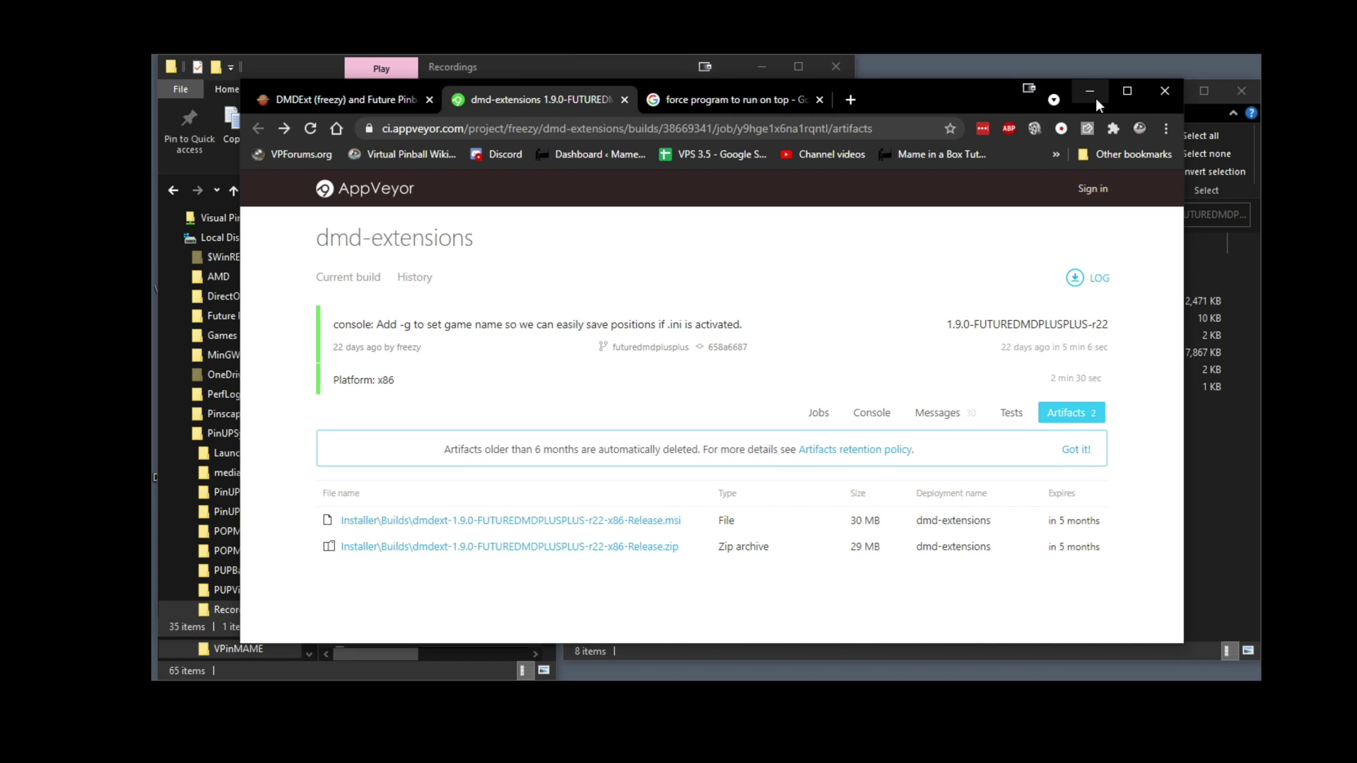
click(513, 549)
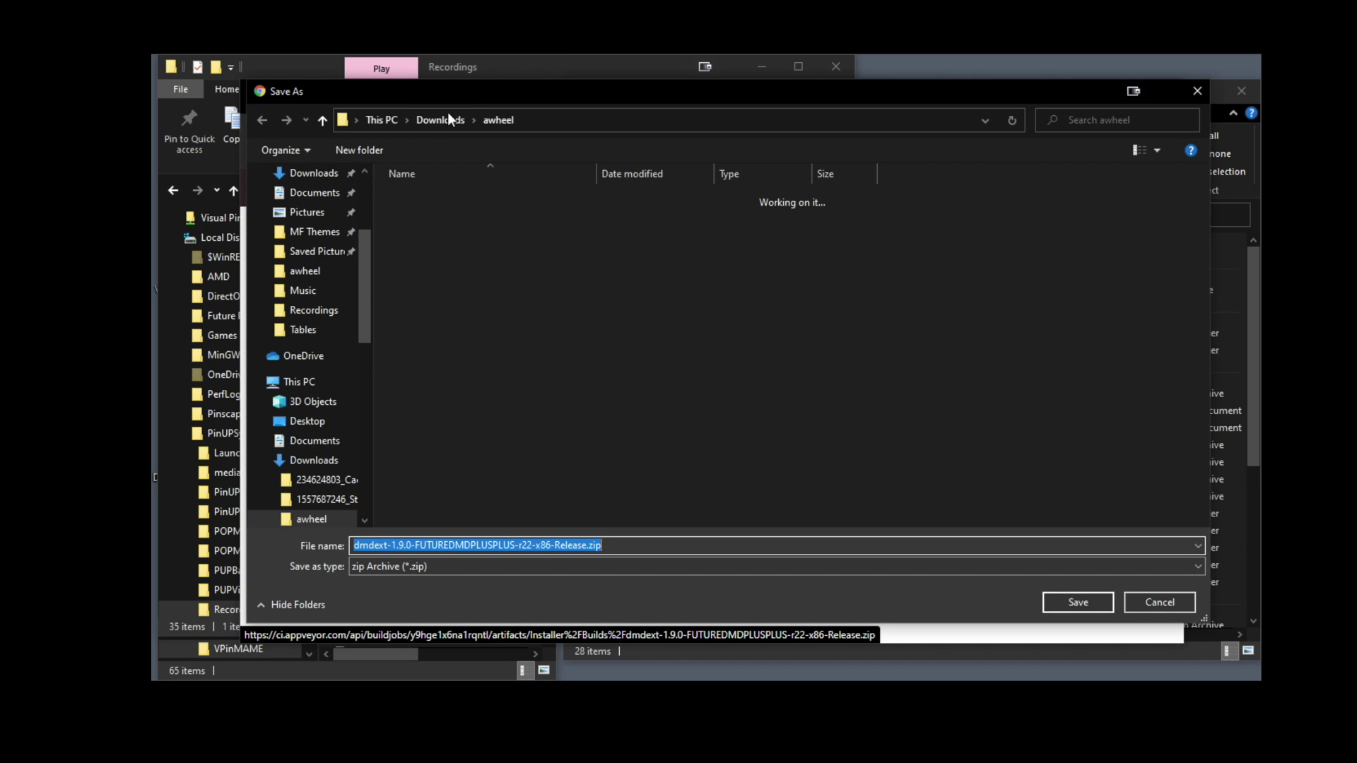
click(431, 120)
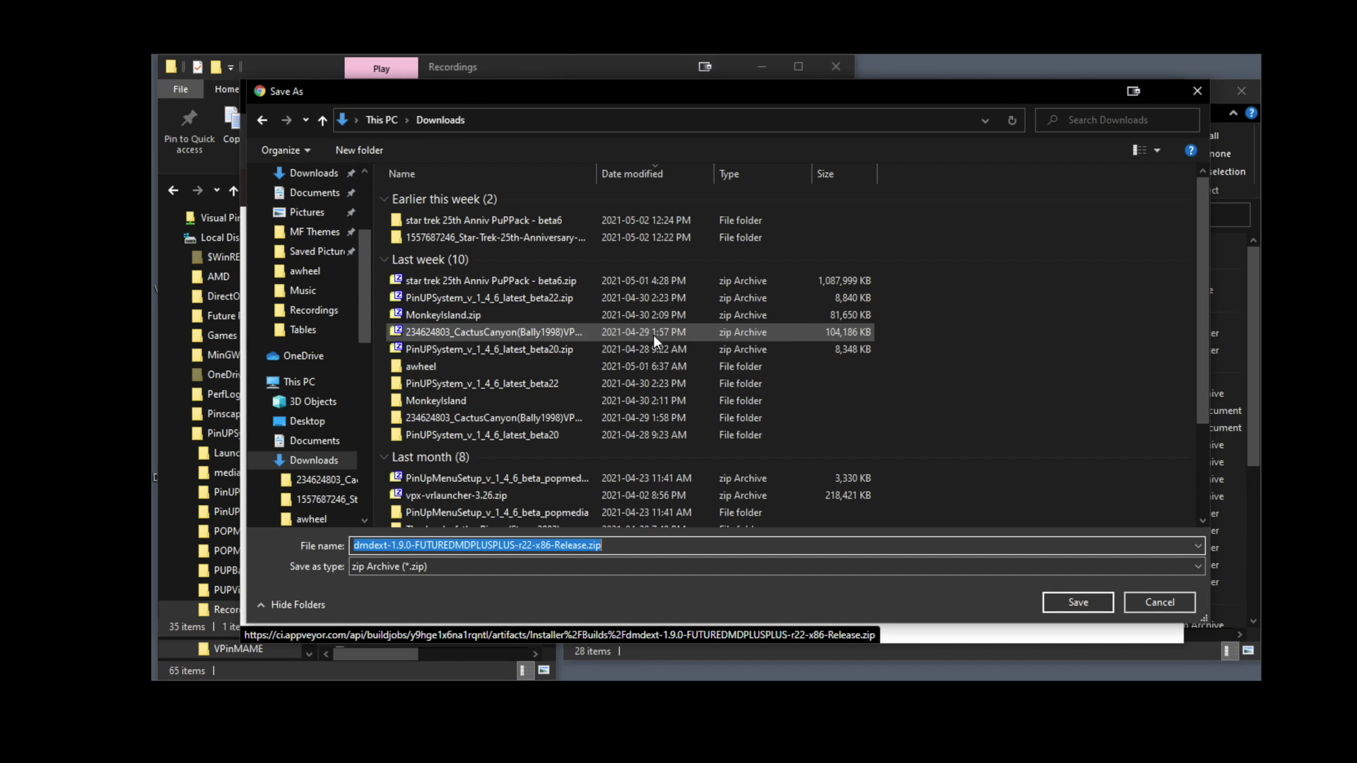
click(1086, 602)
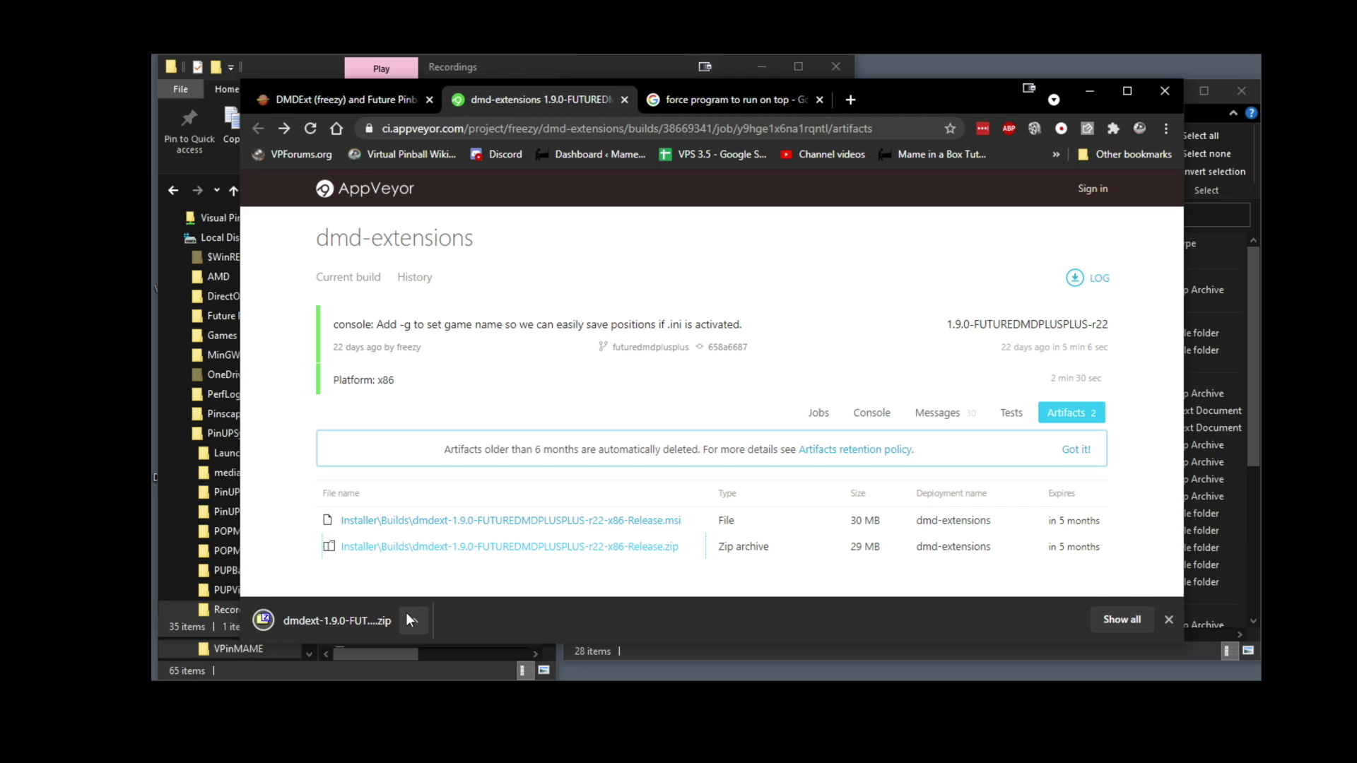
- Show the downloaded dmdext zip in its folder and unblock it in the file properties
click(413, 621)
click(453, 565)
right_click(844, 275)
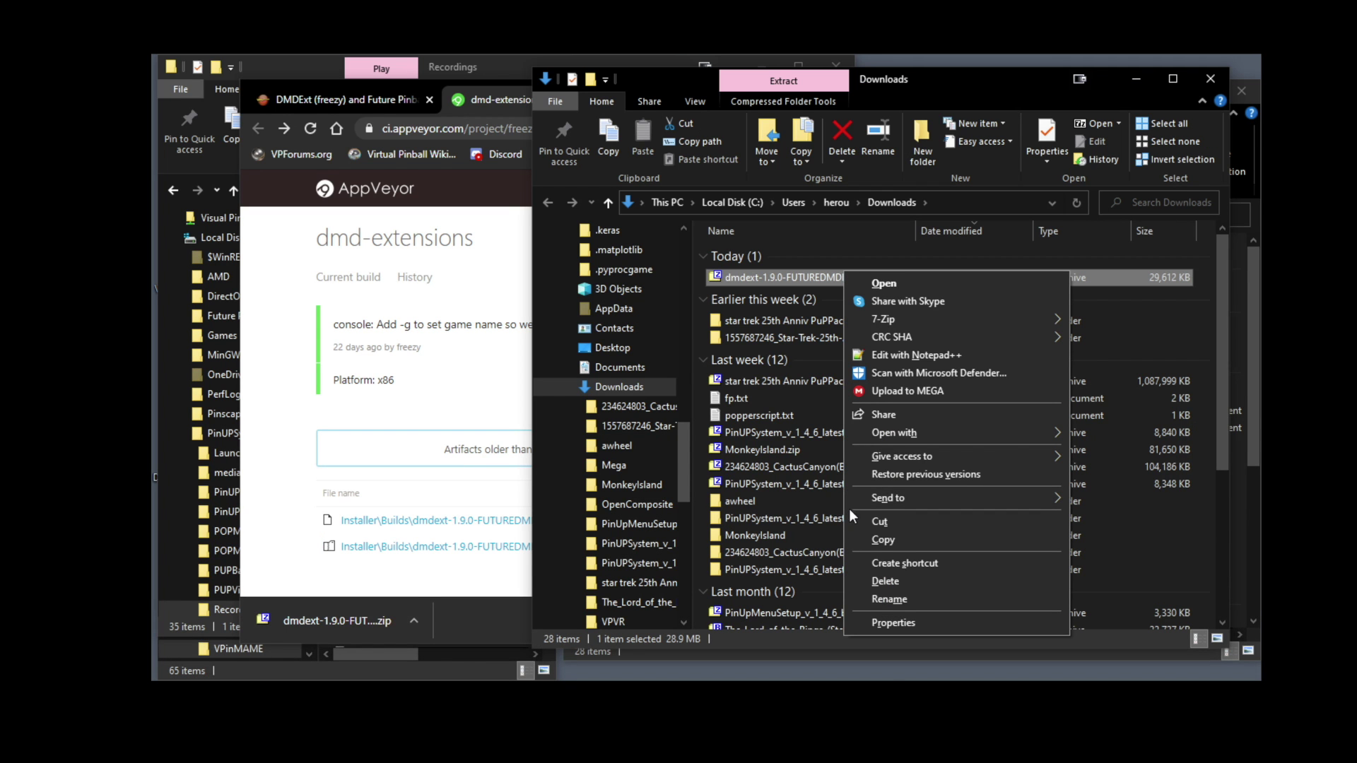
click(914, 619)
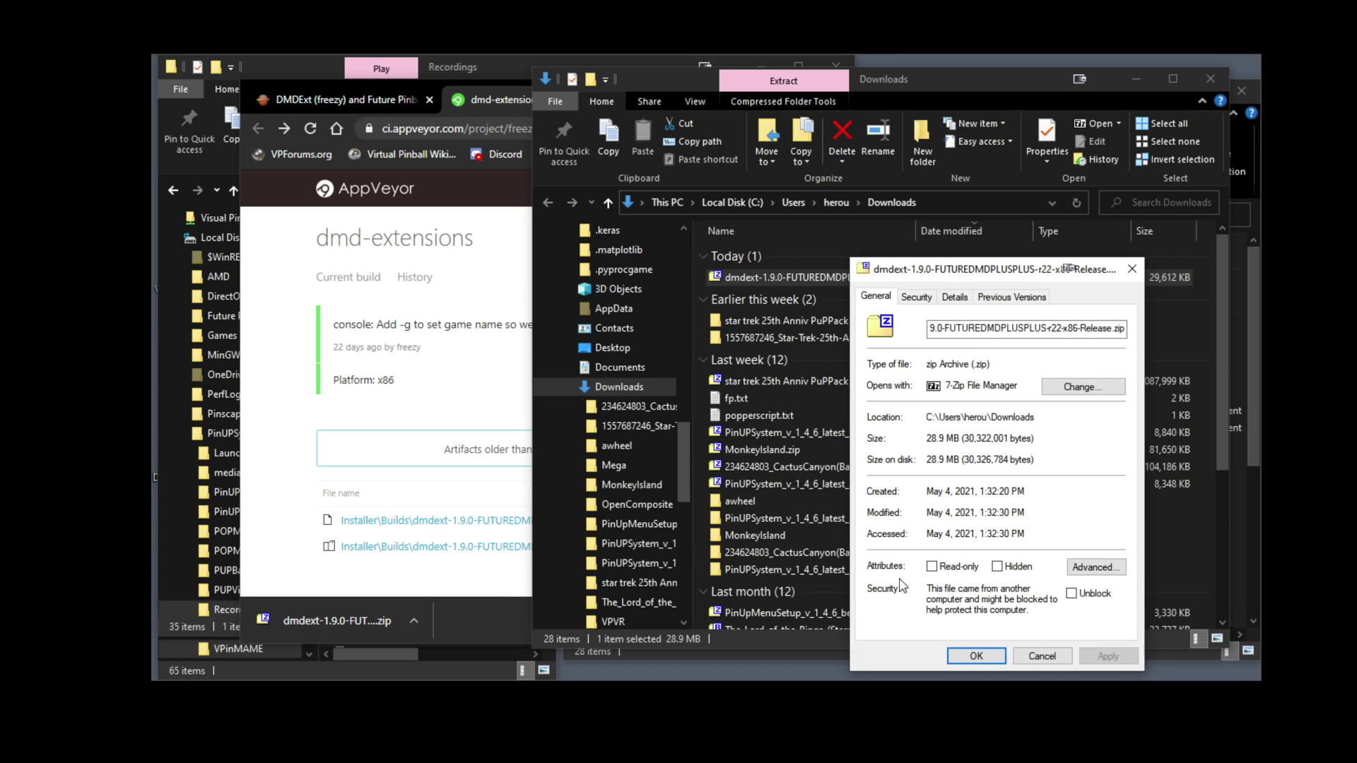
click(1073, 596)
click(1104, 660)
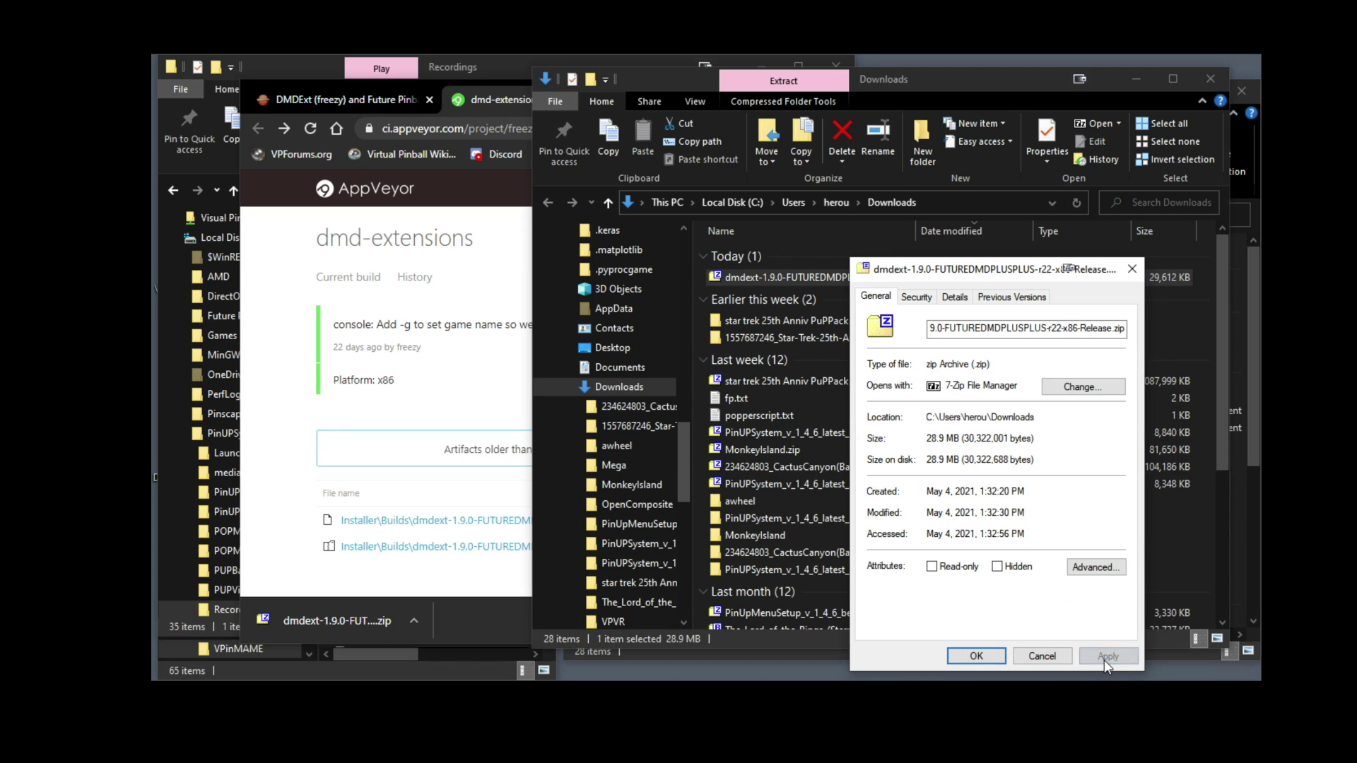
click(977, 656)
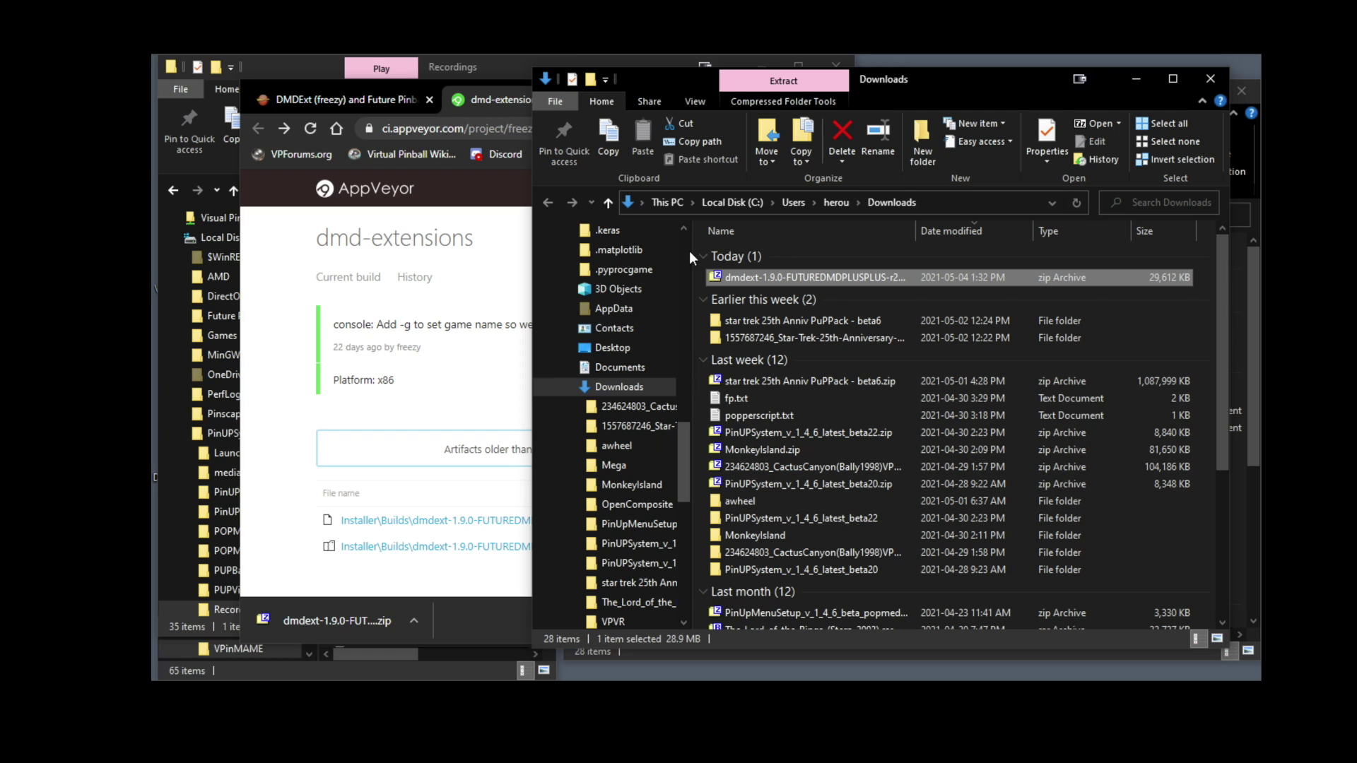
- Extract the dmdext zip with 7-Zip into a subfolder named dmdext-1.9.0-FUTUREDMDPLUSPLUS-r22-x86-Release
right_click(722, 273)
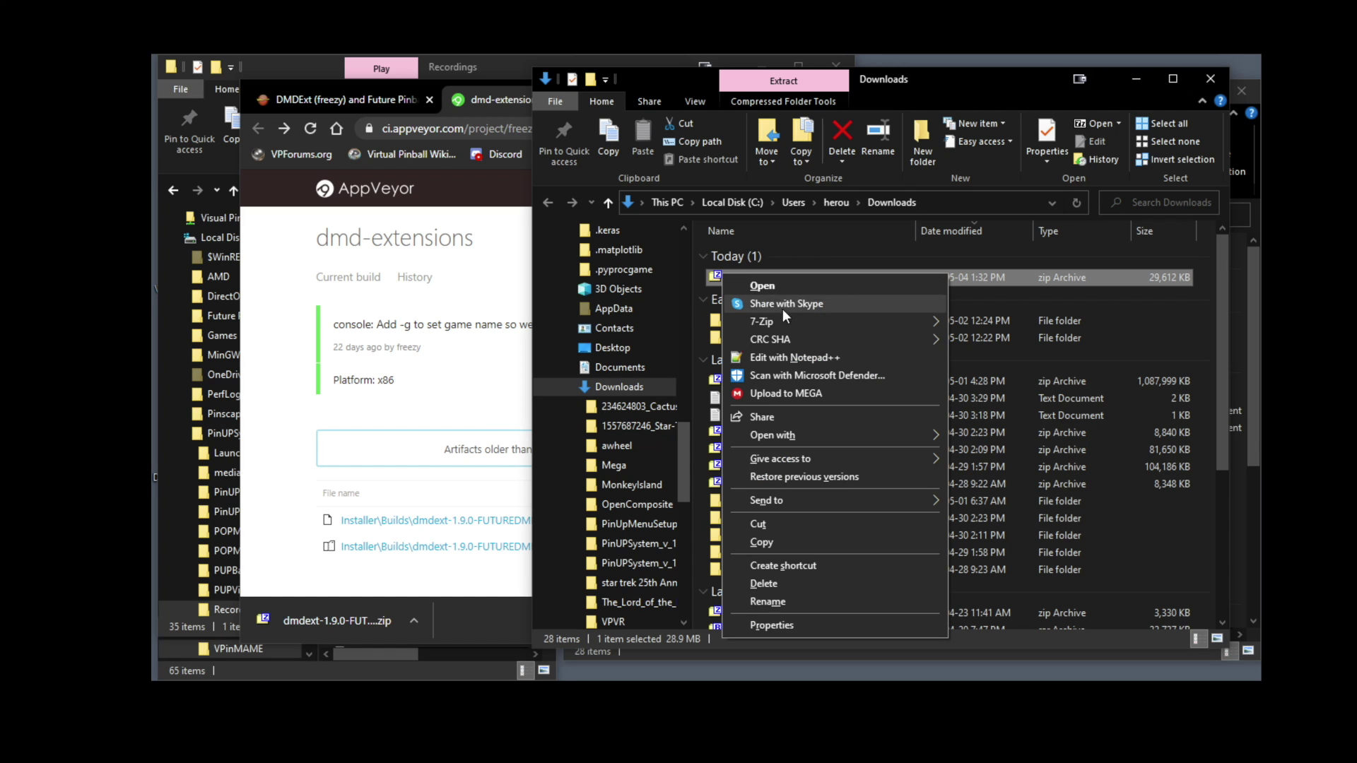
mouse_move(863, 321)
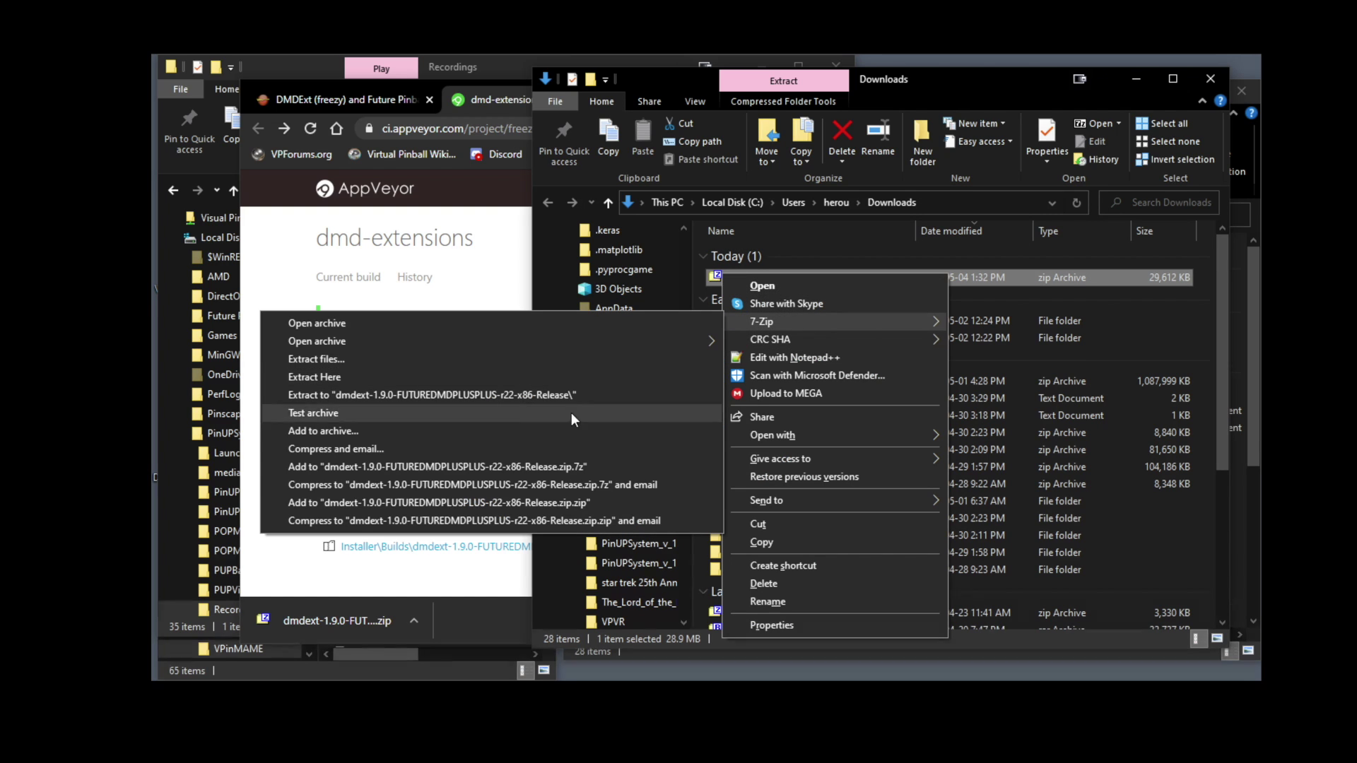
click(425, 394)
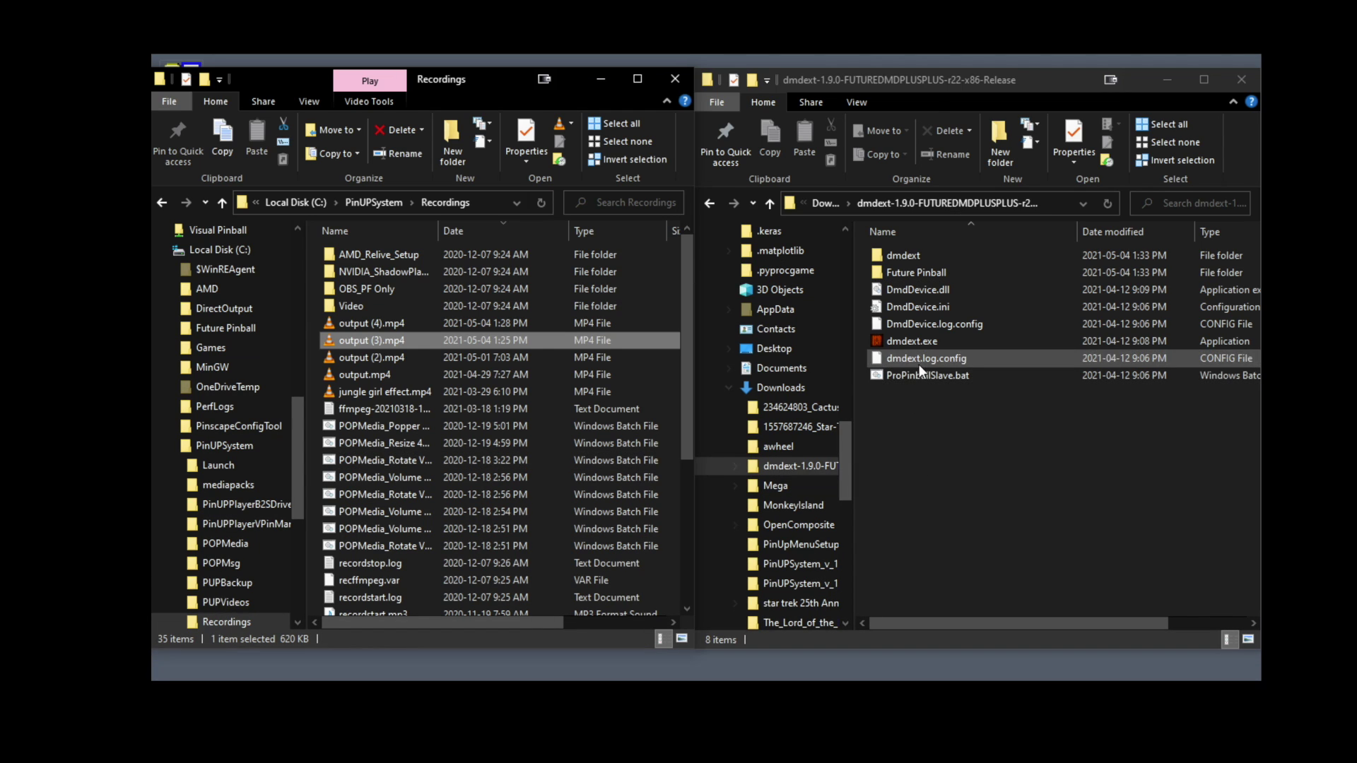
- Bring up the VPinMAME folder beside the extracted release and try to move the dmdext folder into it
click(925, 488)
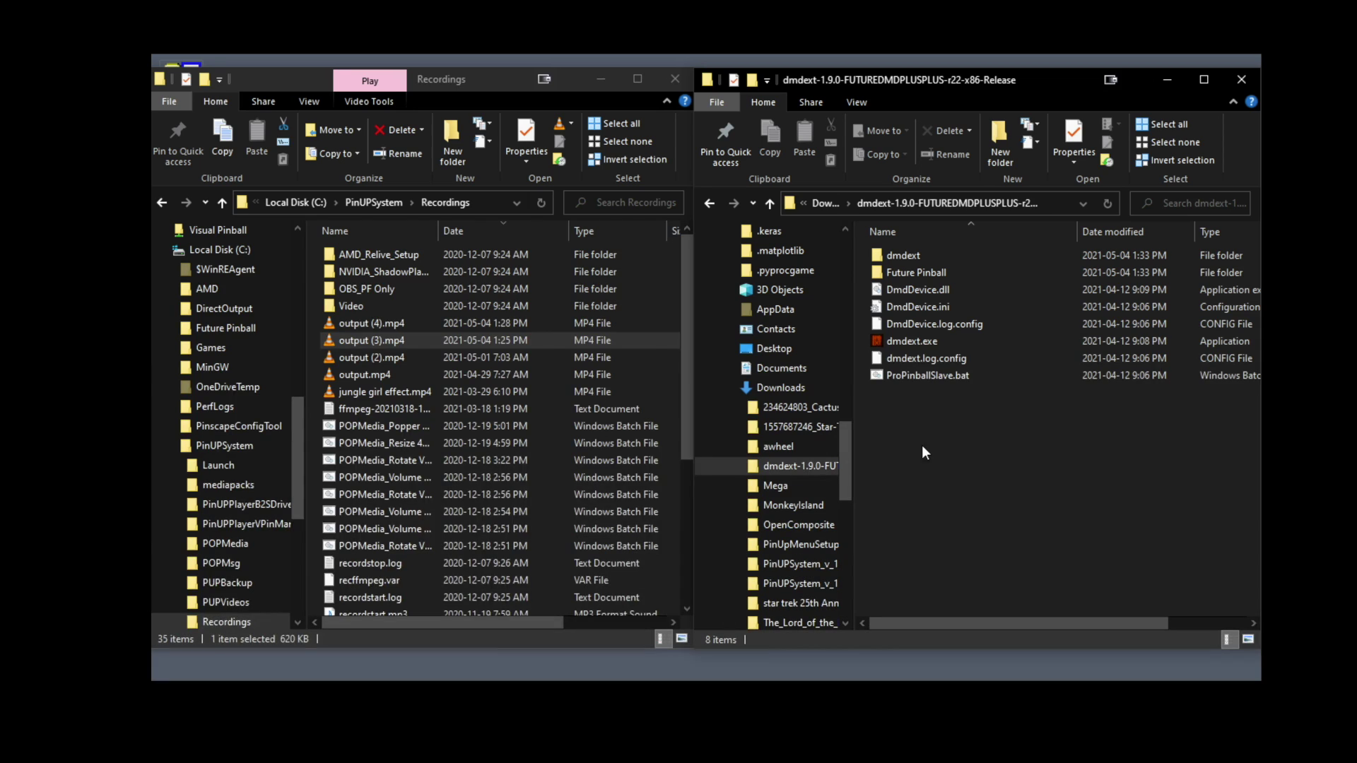
key(alt+Tab)
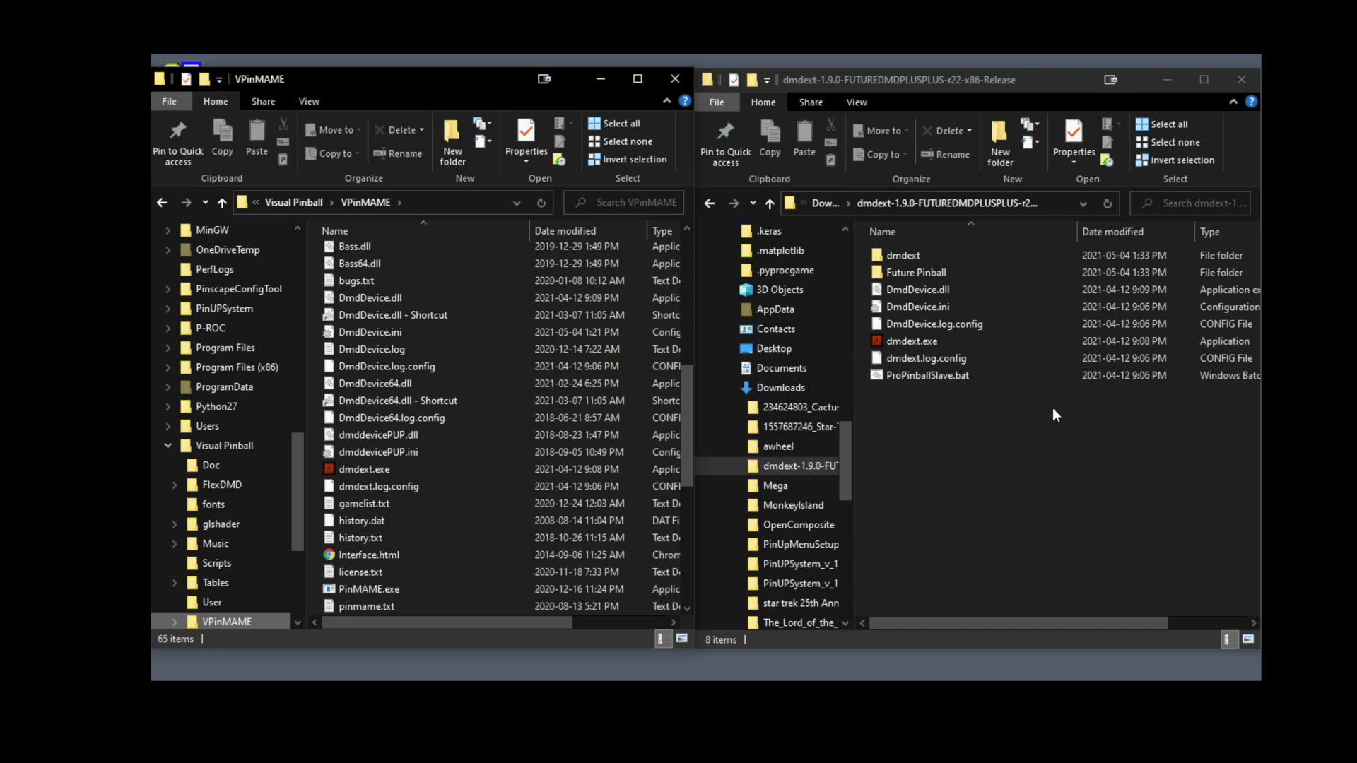
scroll(424, 495, up, 8)
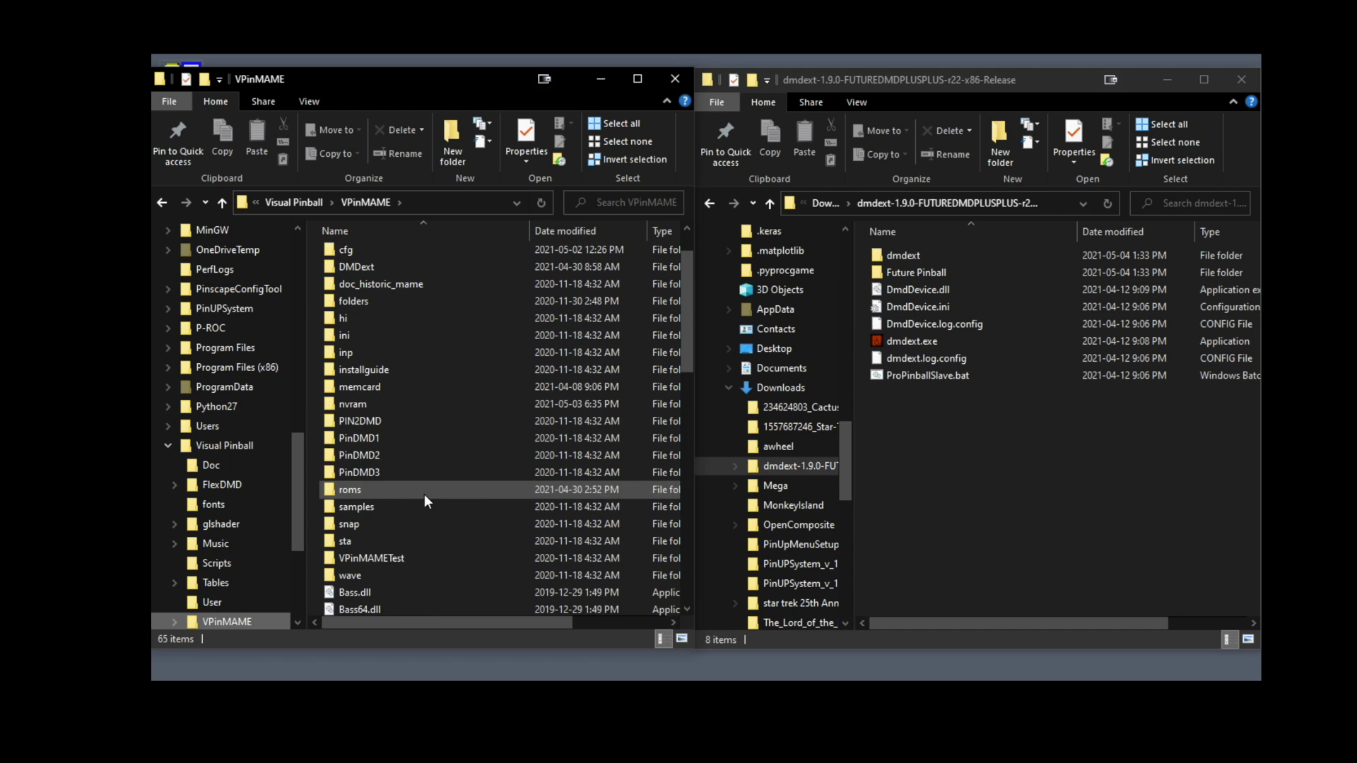
click(947, 258)
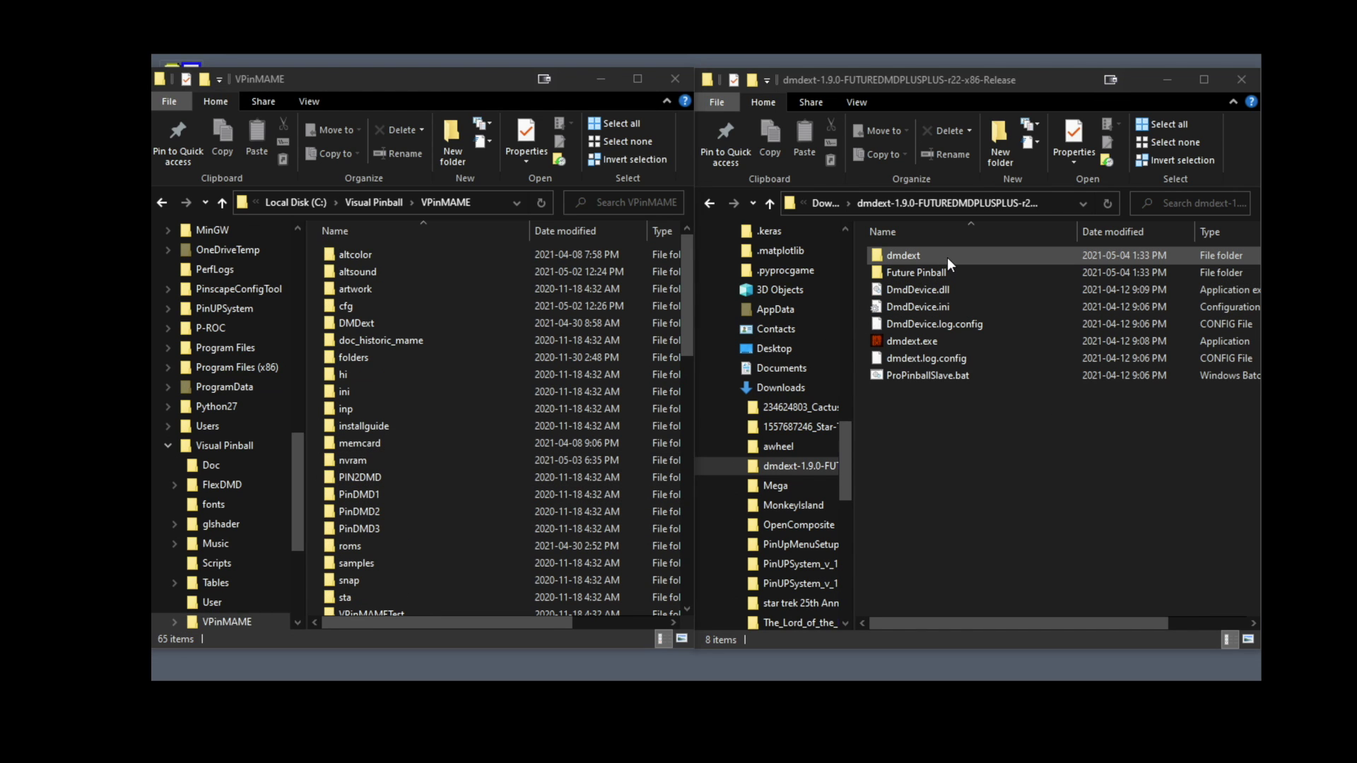
drag(944, 258, 478, 646)
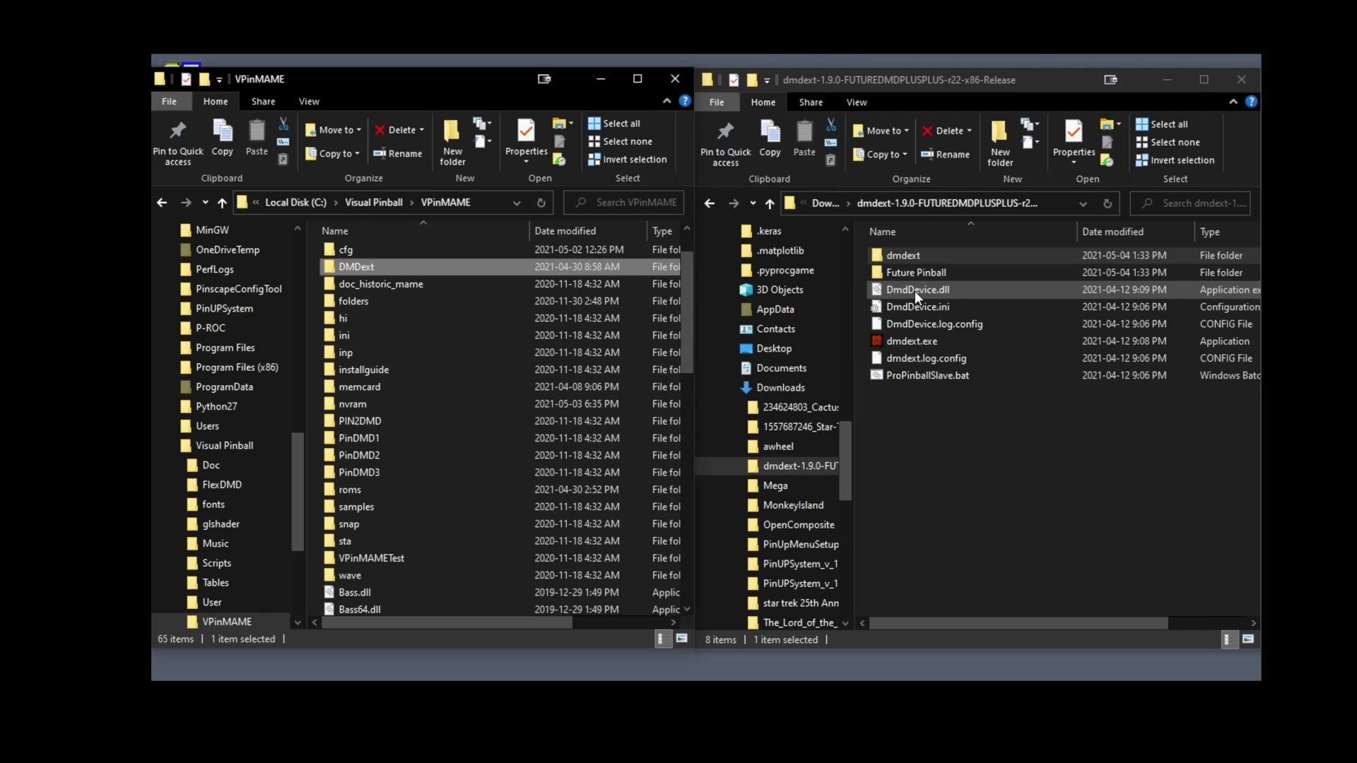
- Try to move DmdDevice.dll, DmdDevice.log.config, dmdext.exe, dmdext.log.config and ProPinballSlave.bat from the extracted release into the VPinMAME folder
click(914, 290)
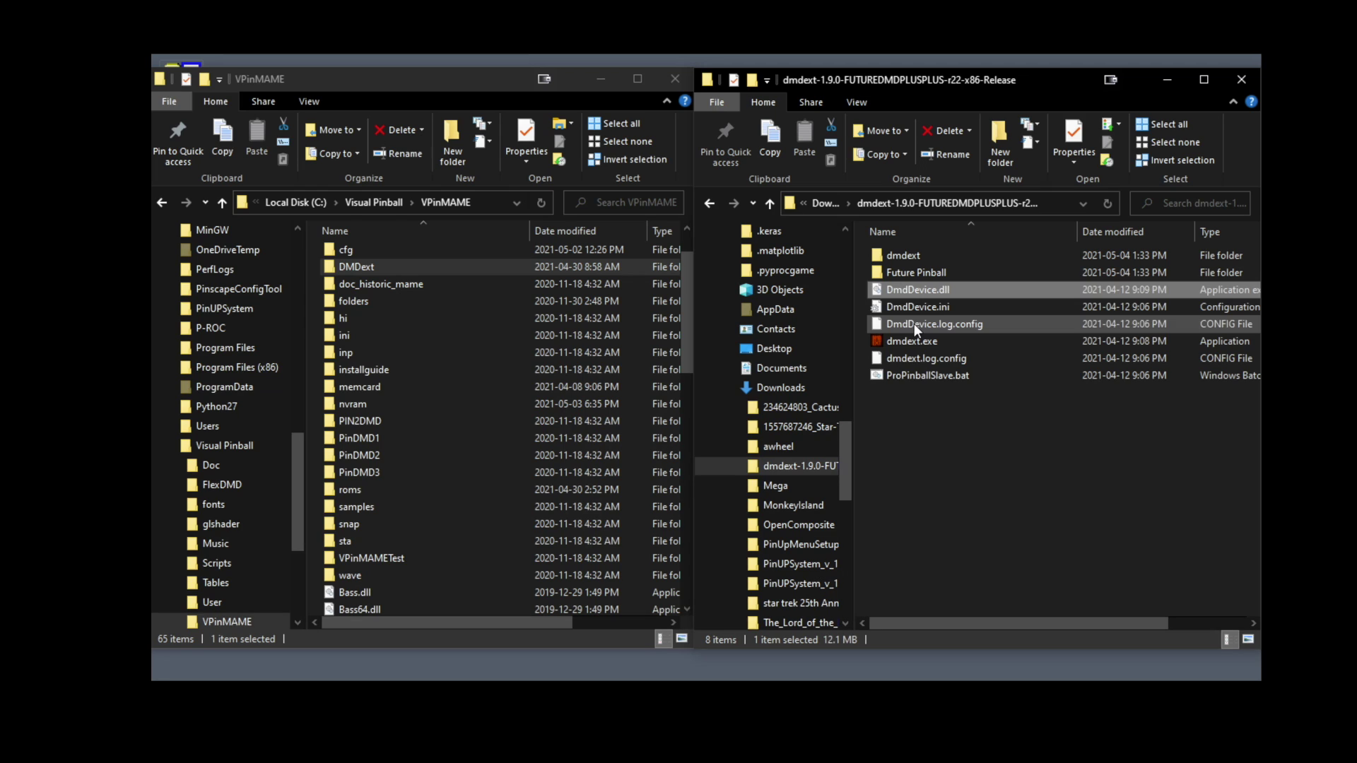
click(914, 323)
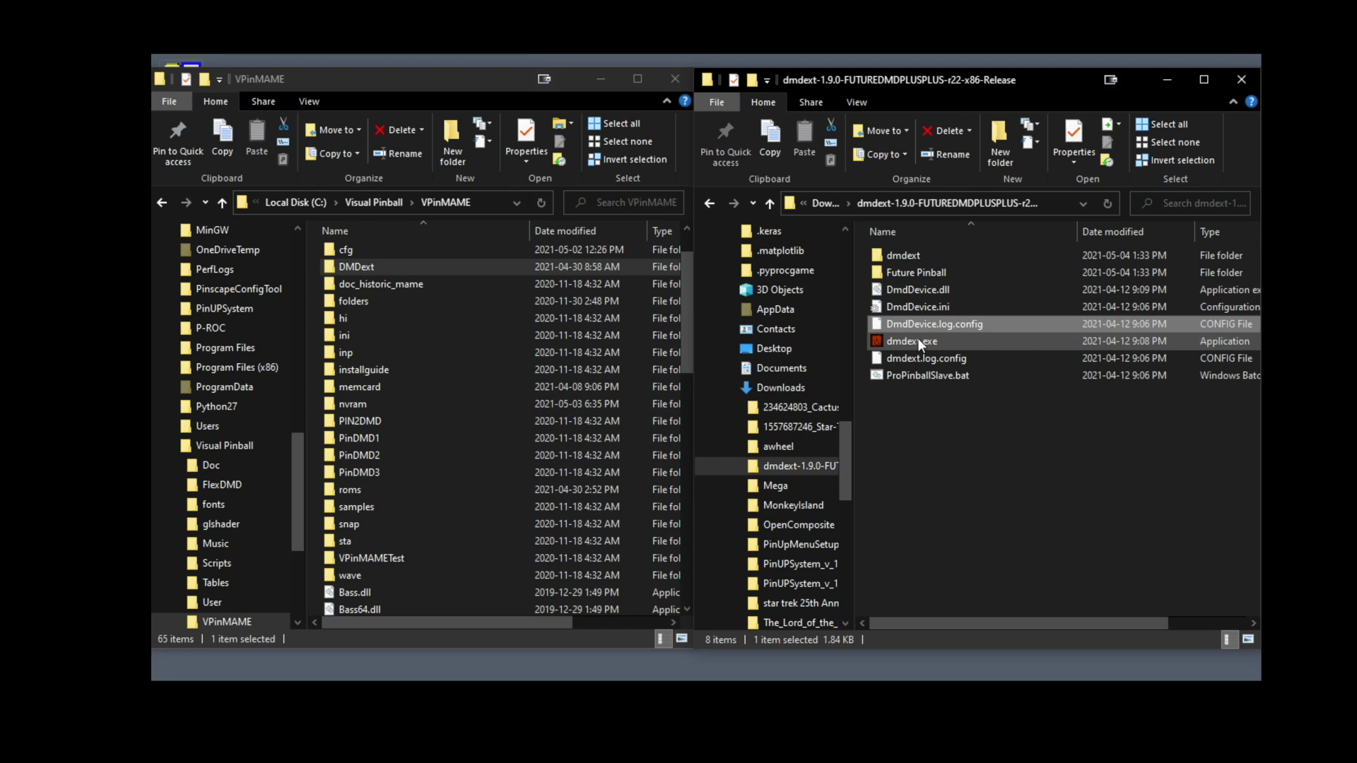
click(917, 342)
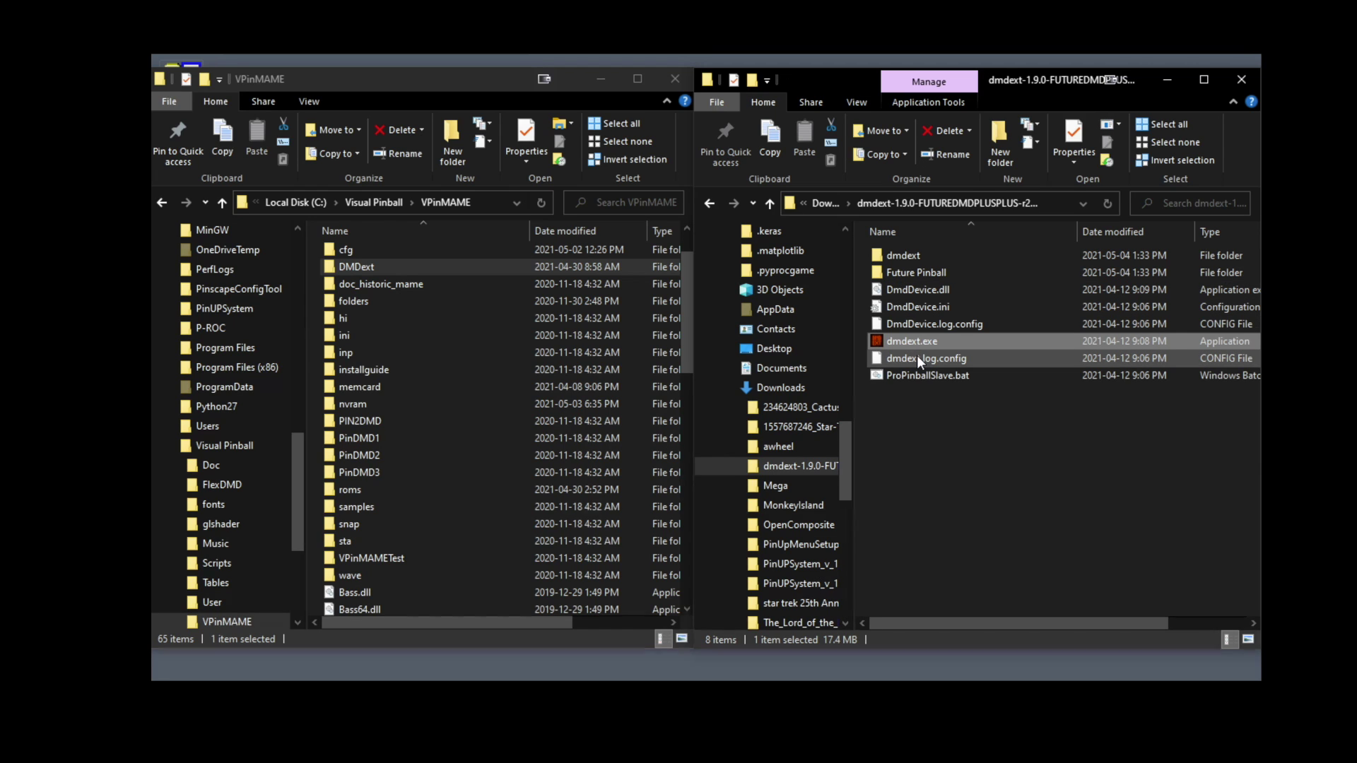
click(914, 363)
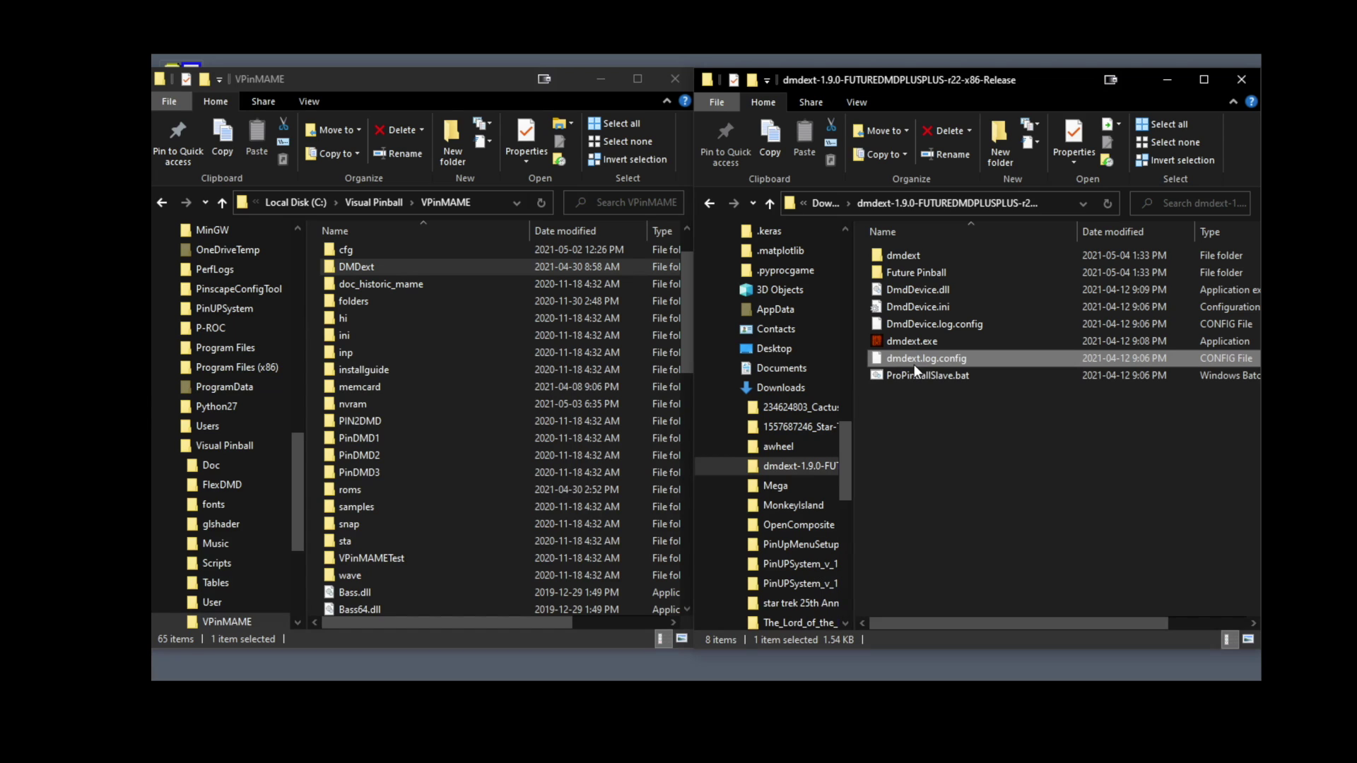
click(913, 374)
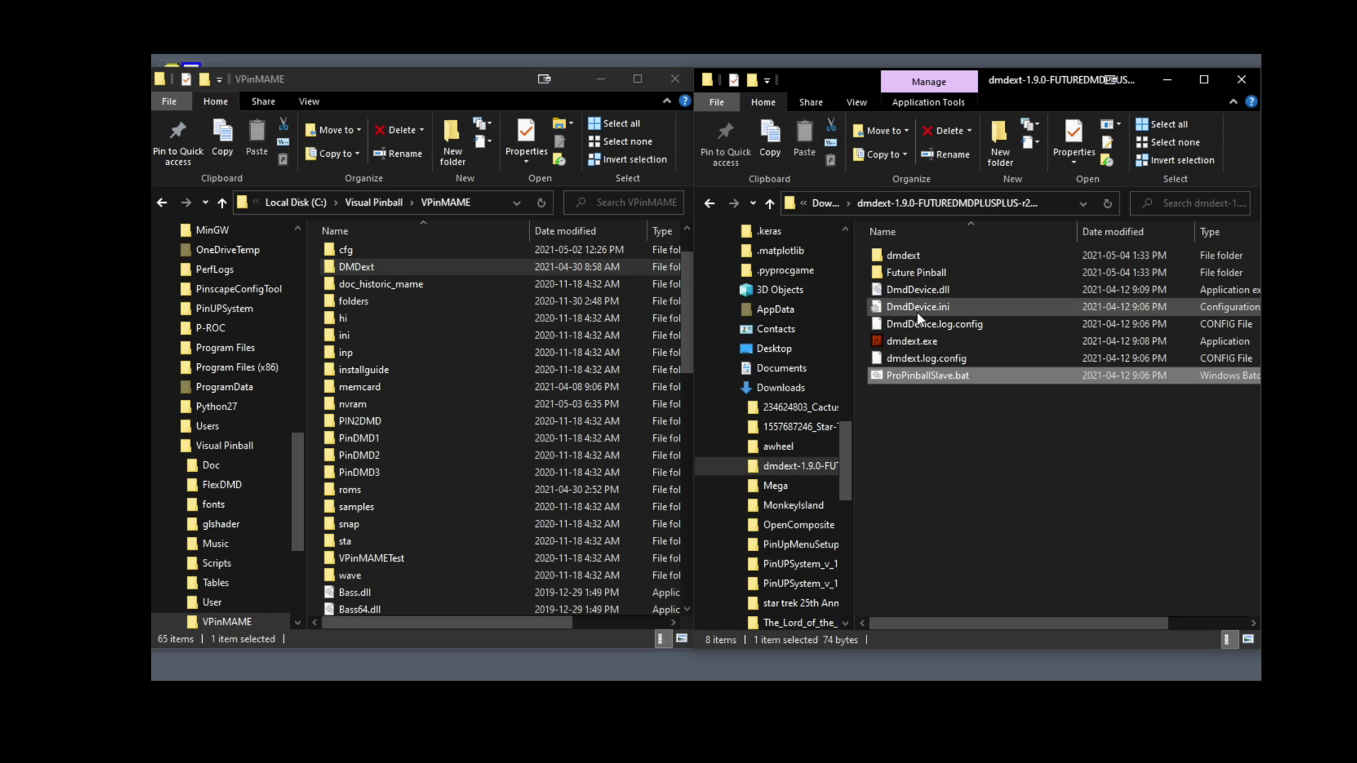
ctrl+click(901, 372)
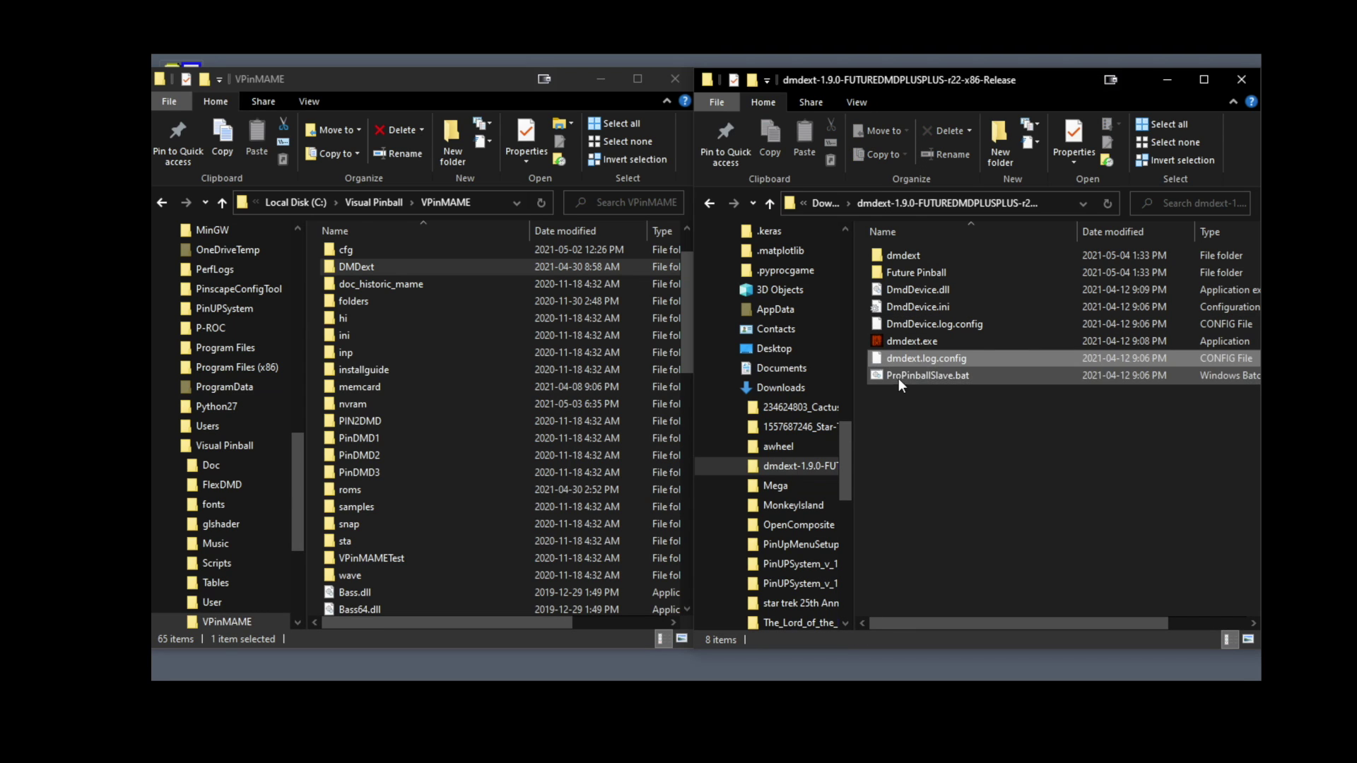
ctrl+click(898, 382)
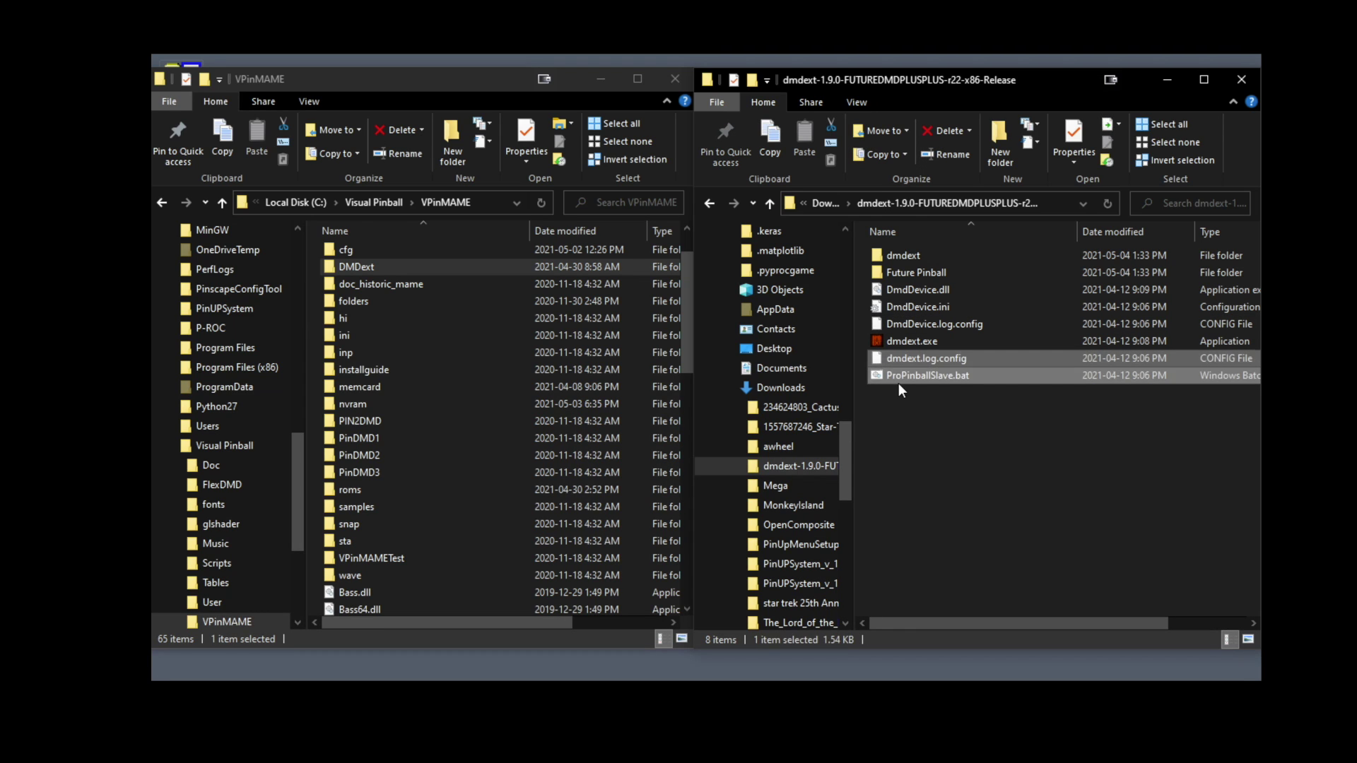
ctrl+click(892, 295)
ctrl+click(912, 324)
ctrl+click(912, 341)
drag(963, 359, 503, 584)
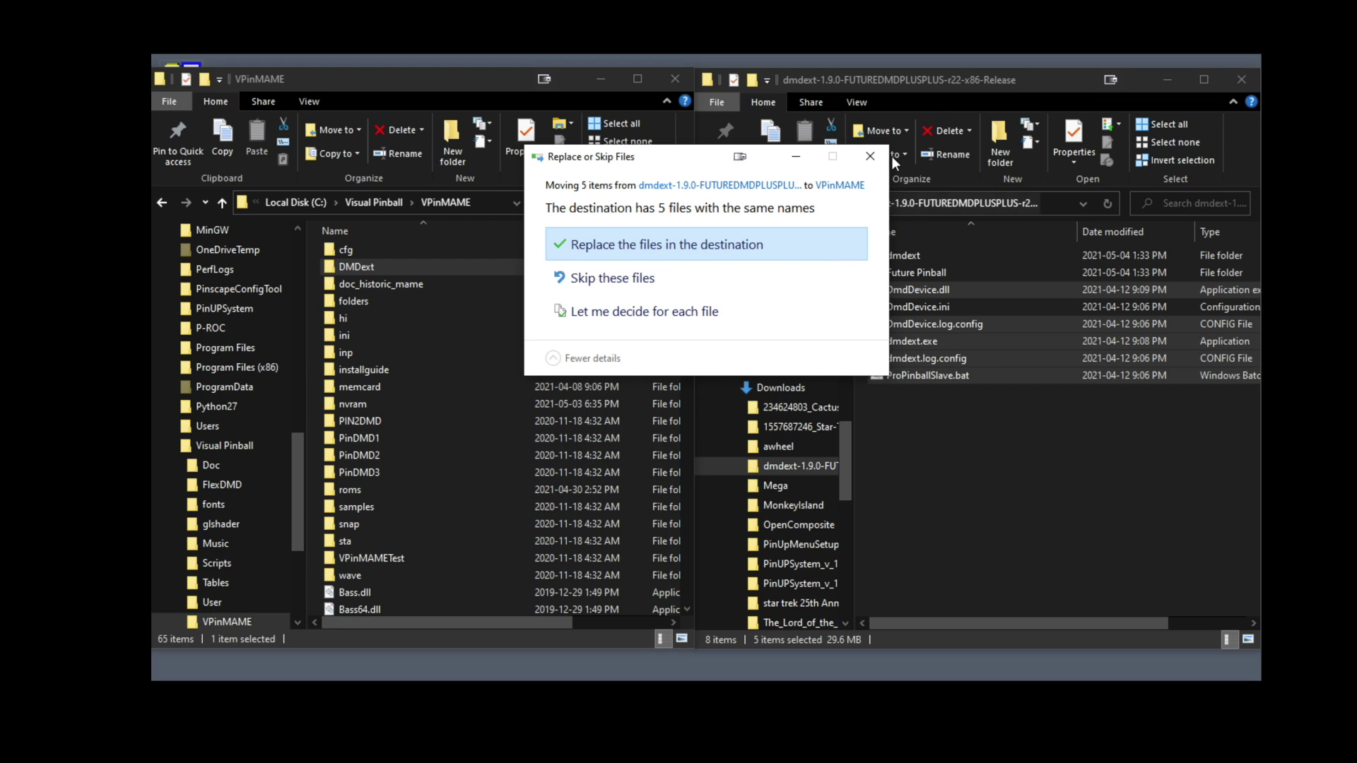
click(831, 263)
- Open the installed Future Pinball folder on the C: drive and, beside it, the extracted release's Future Pinball subfolder
click(170, 446)
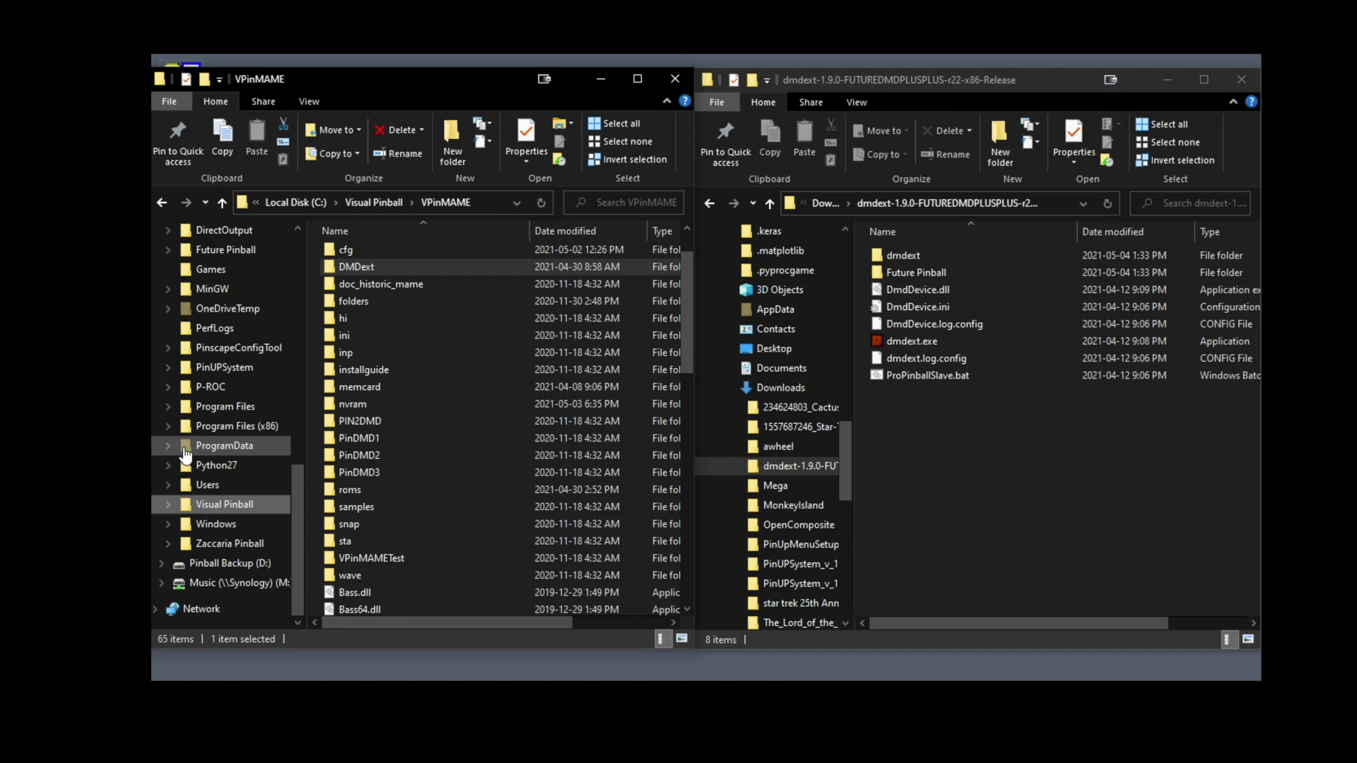
scroll(206, 545, up, 3)
scroll(208, 544, up, 9)
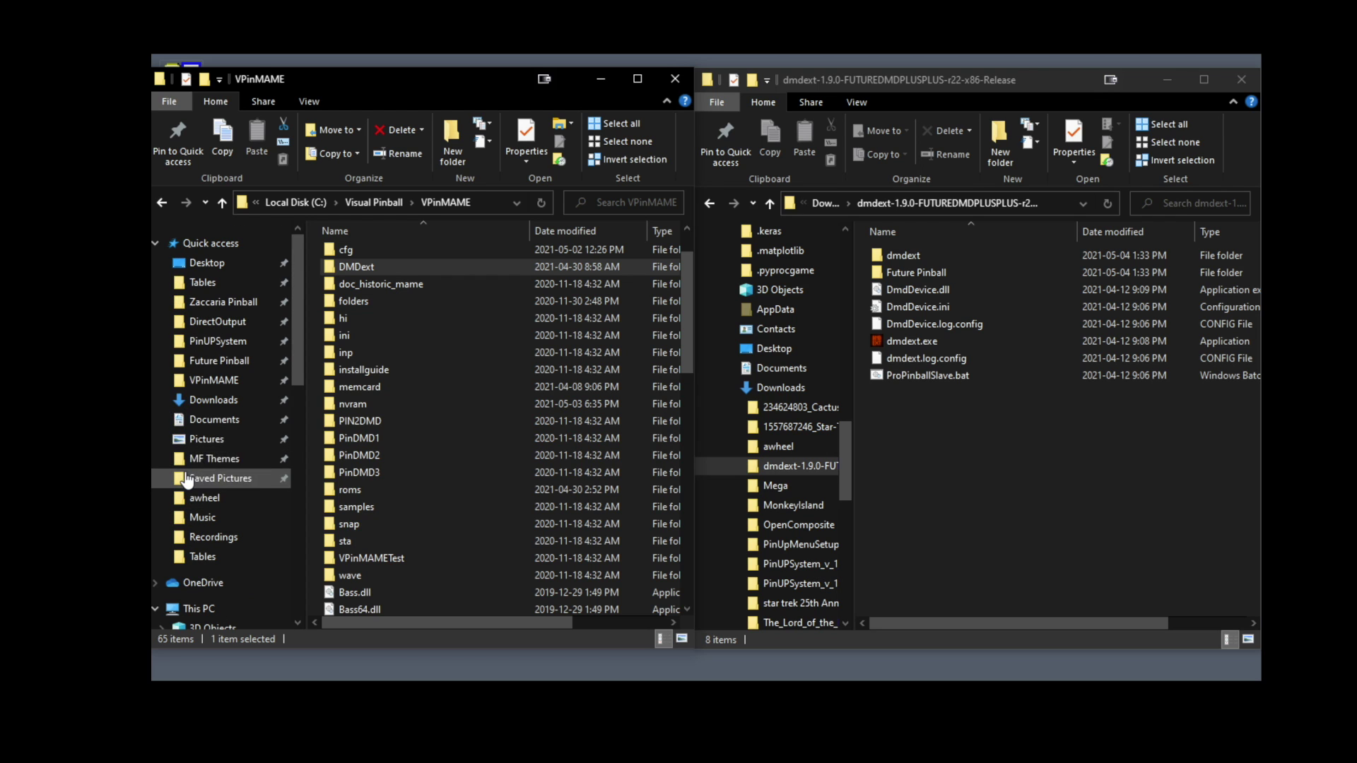
click(202, 361)
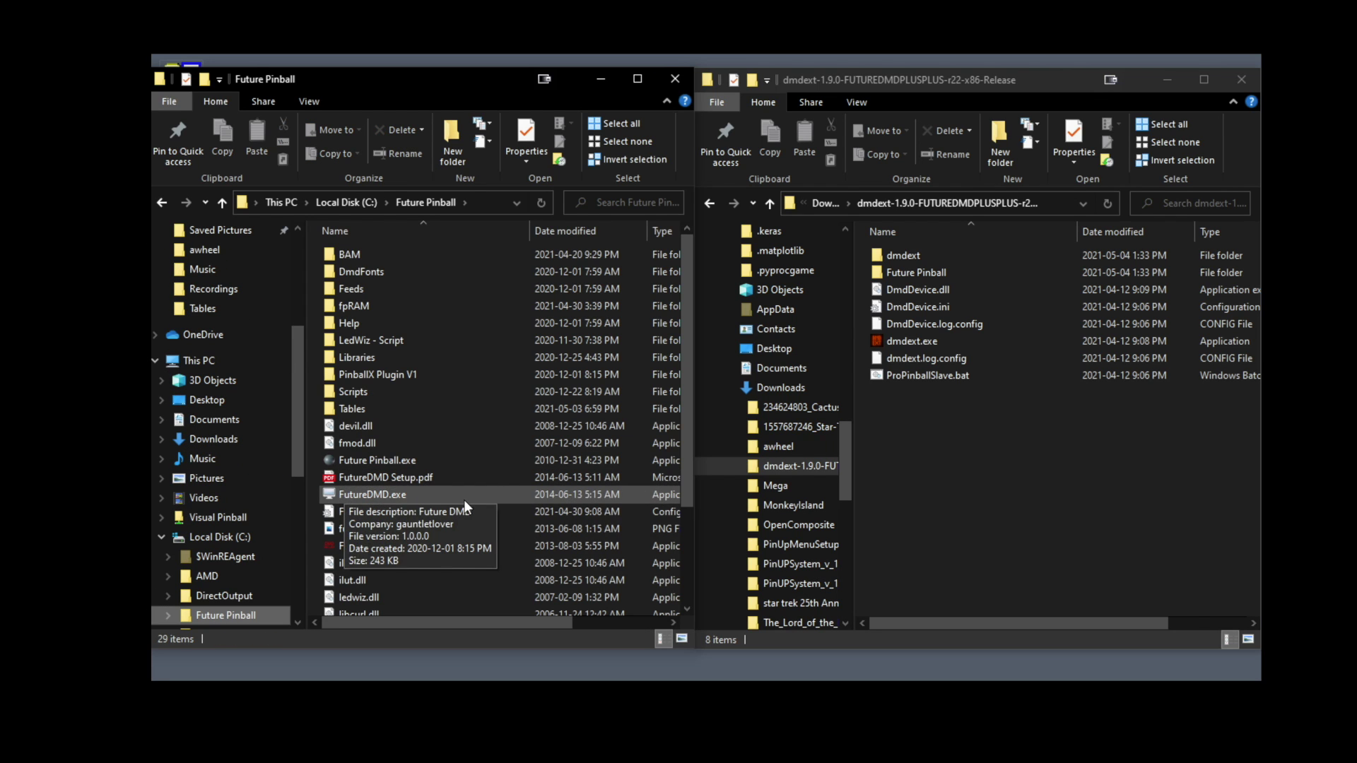
scroll(438, 499, down, 1)
click(914, 273)
double_click(911, 273)
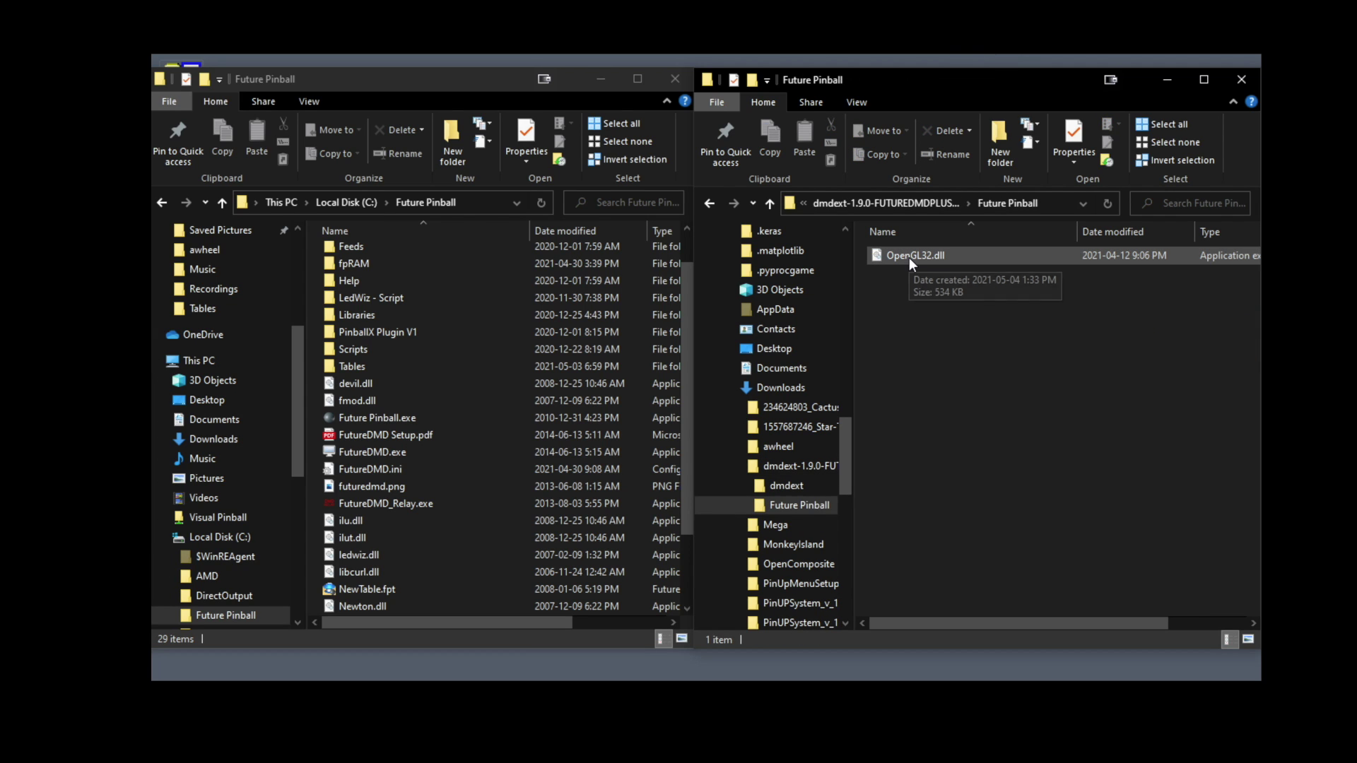
- Try to move OpenGL32.dll from the extracted release's Future Pinball subfolder into the installed Future Pinball folder on the C: drive
drag(909, 257, 527, 584)
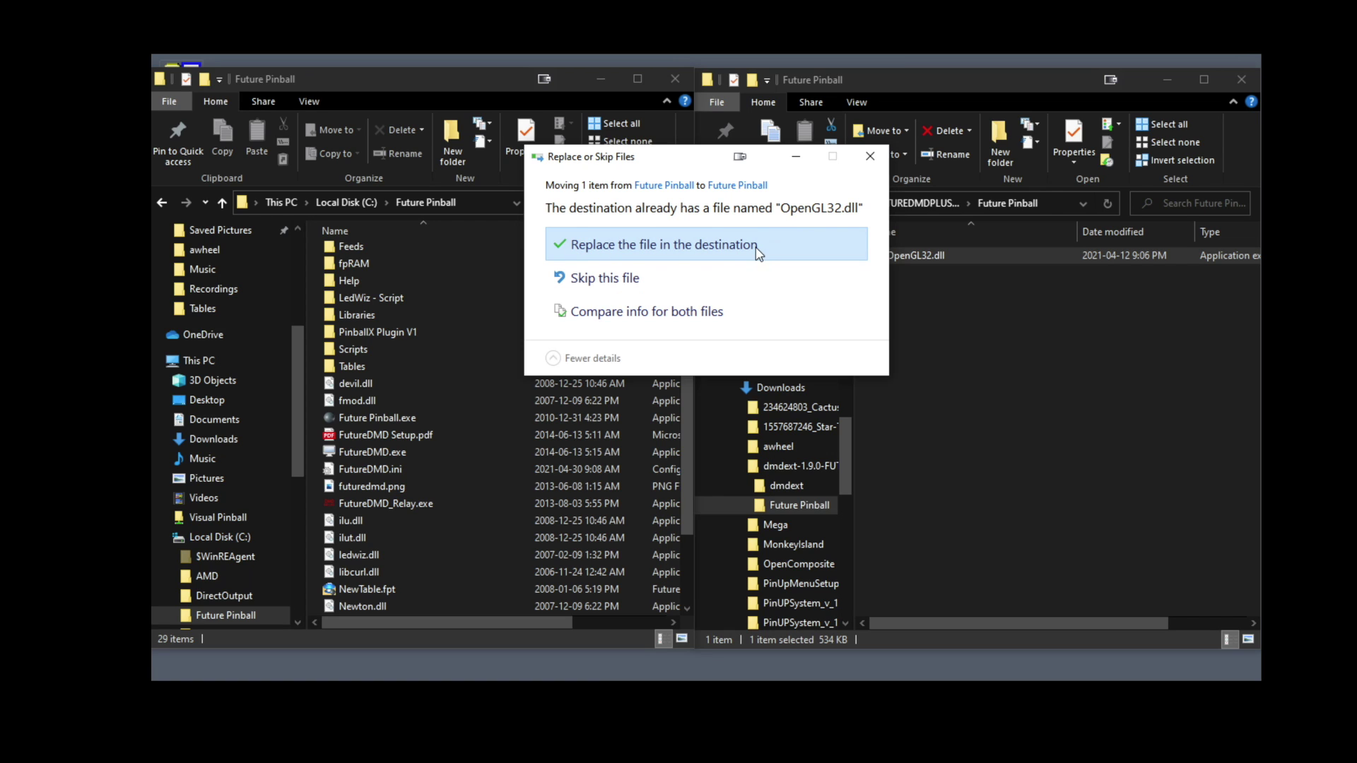
click(870, 156)
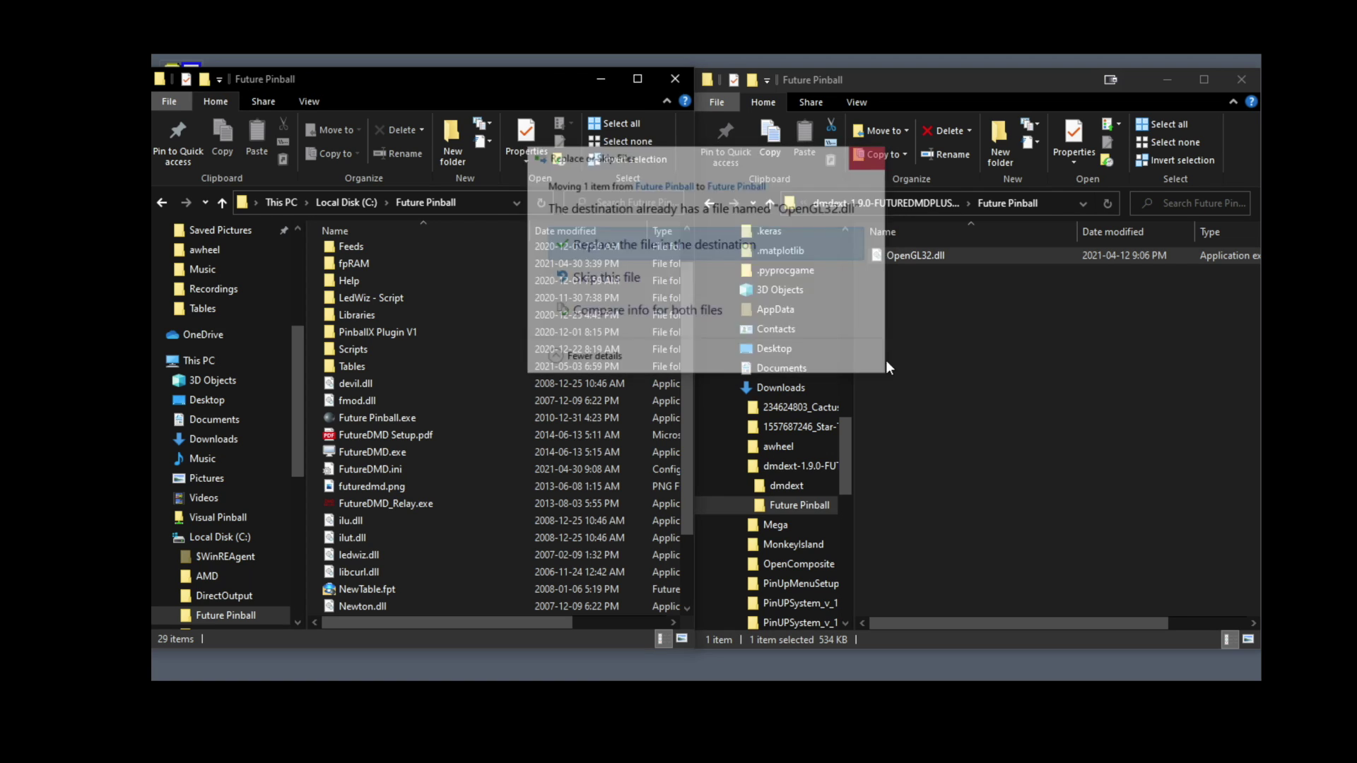
click(907, 320)
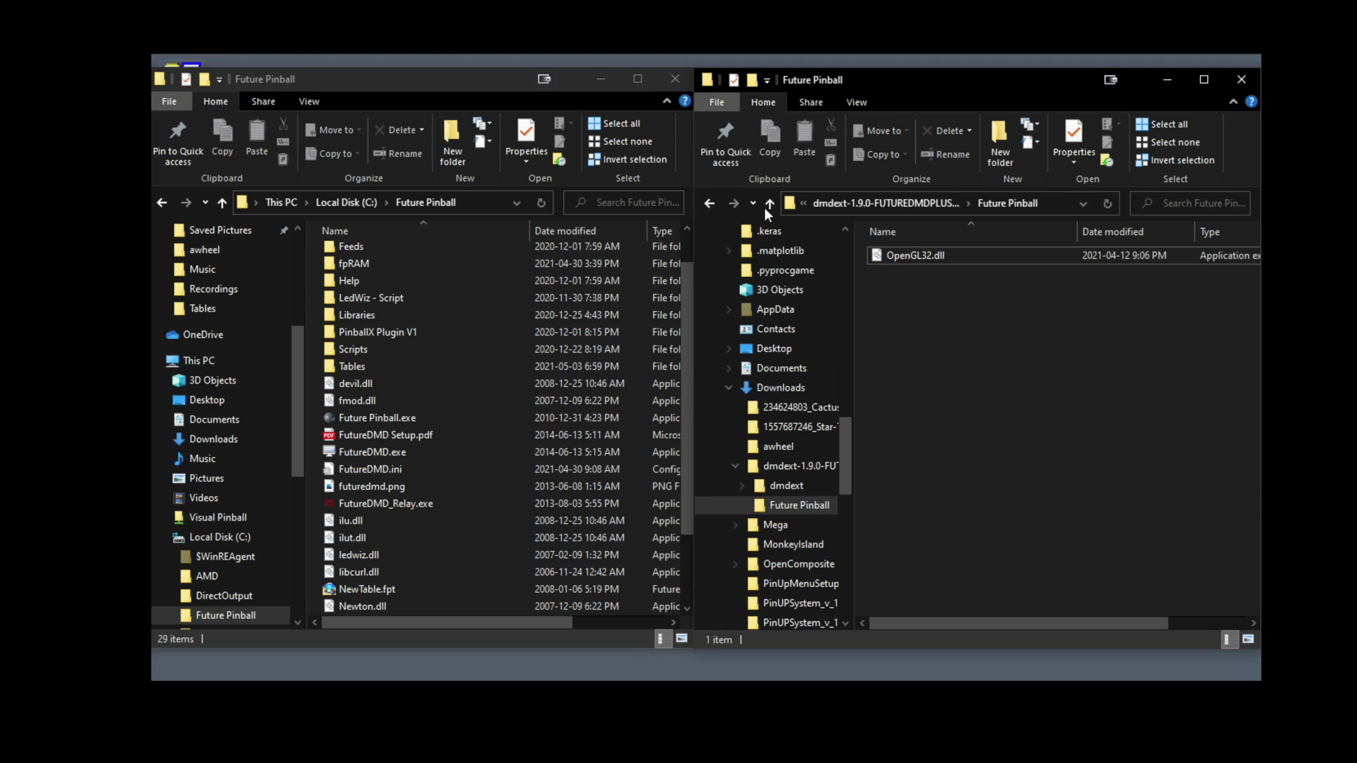
- Return to the extracted release's main folder and close both that folder window and the installed Future Pinball folder window
click(716, 205)
drag(1004, 79, 841, 96)
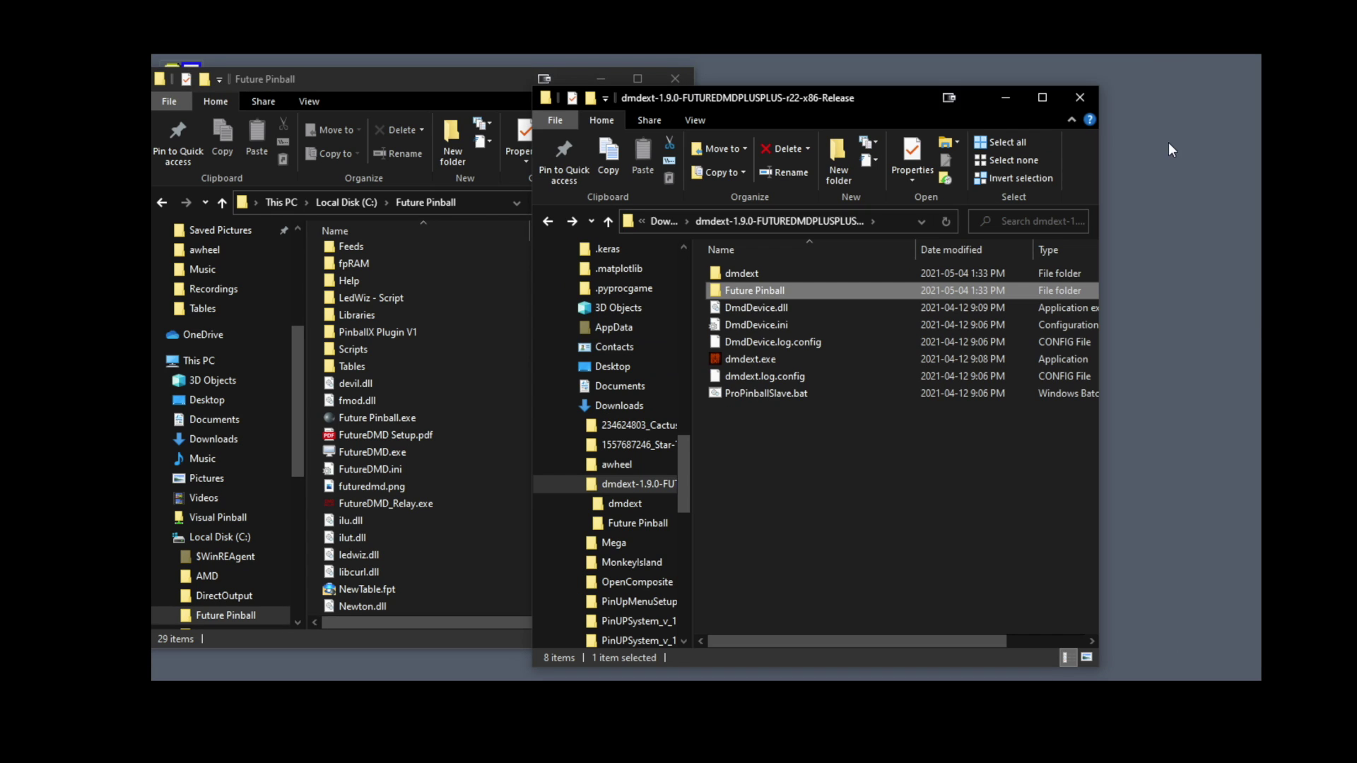
click(1079, 96)
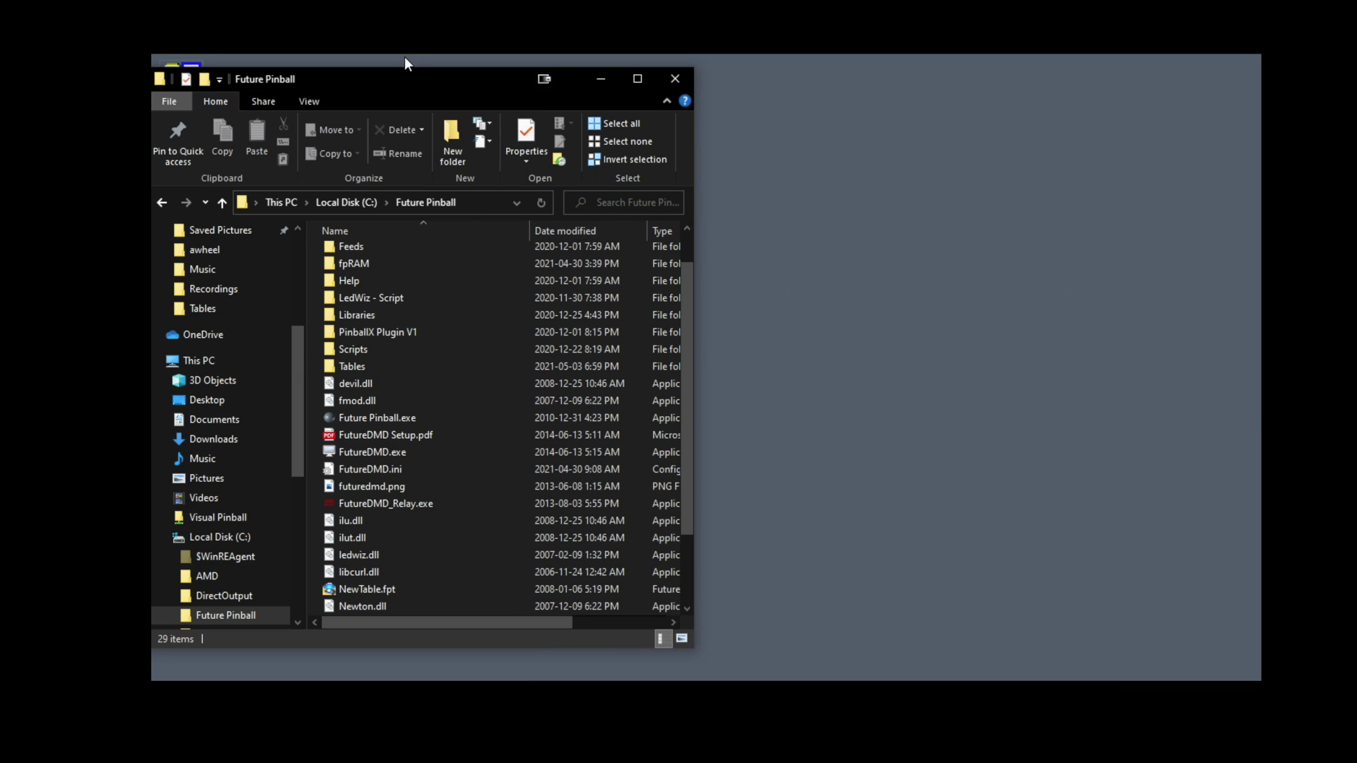
drag(401, 79, 542, 67)
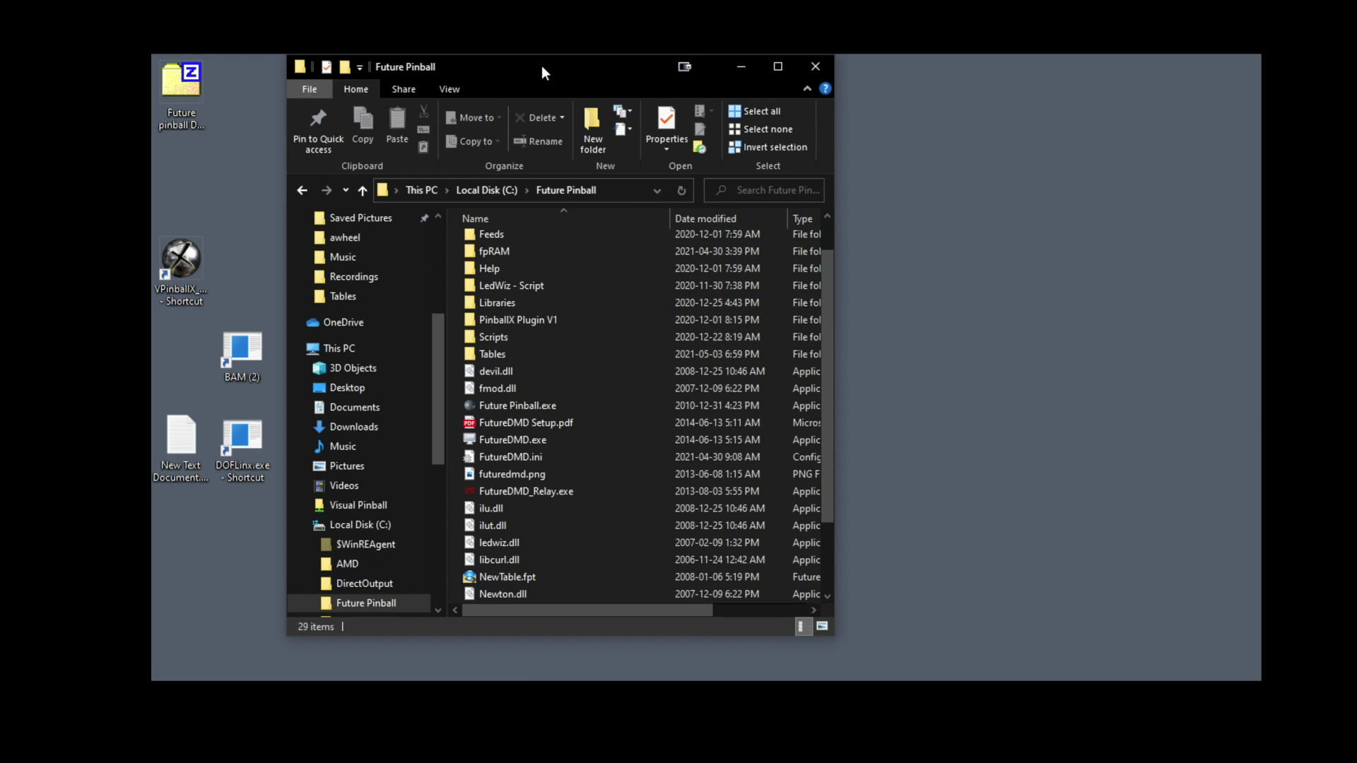
click(812, 60)
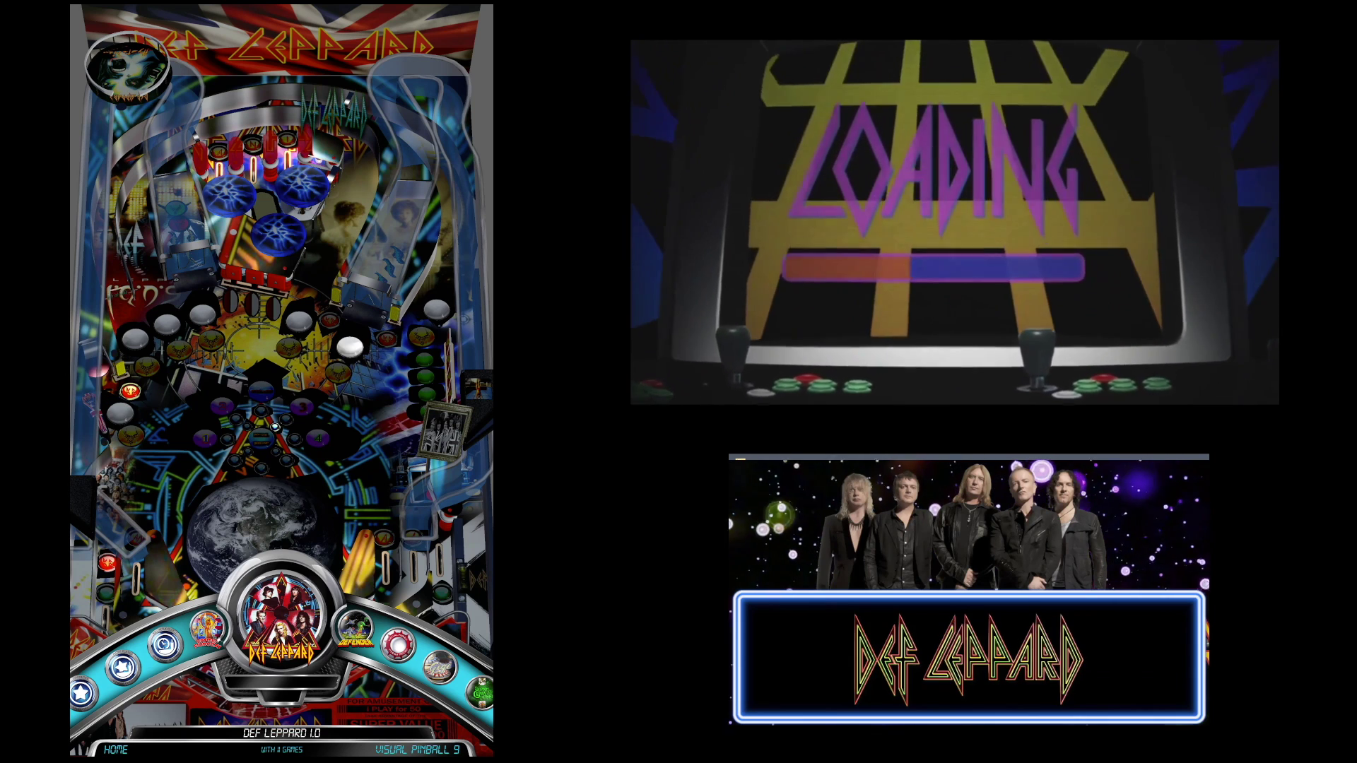
- Browse the table wheel in the PinUP Popper front end through to the AC-DC Luci table
key(Shift_R)
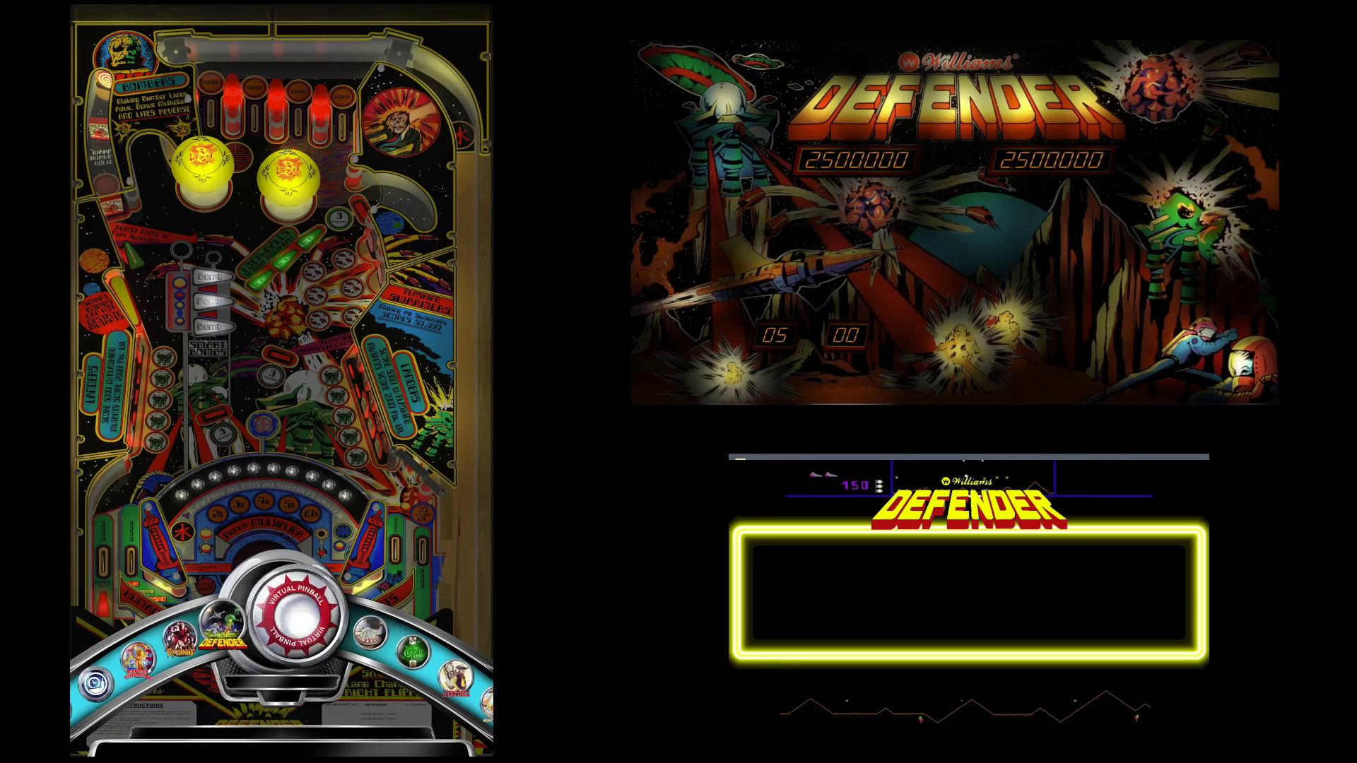
key(Shift_R)
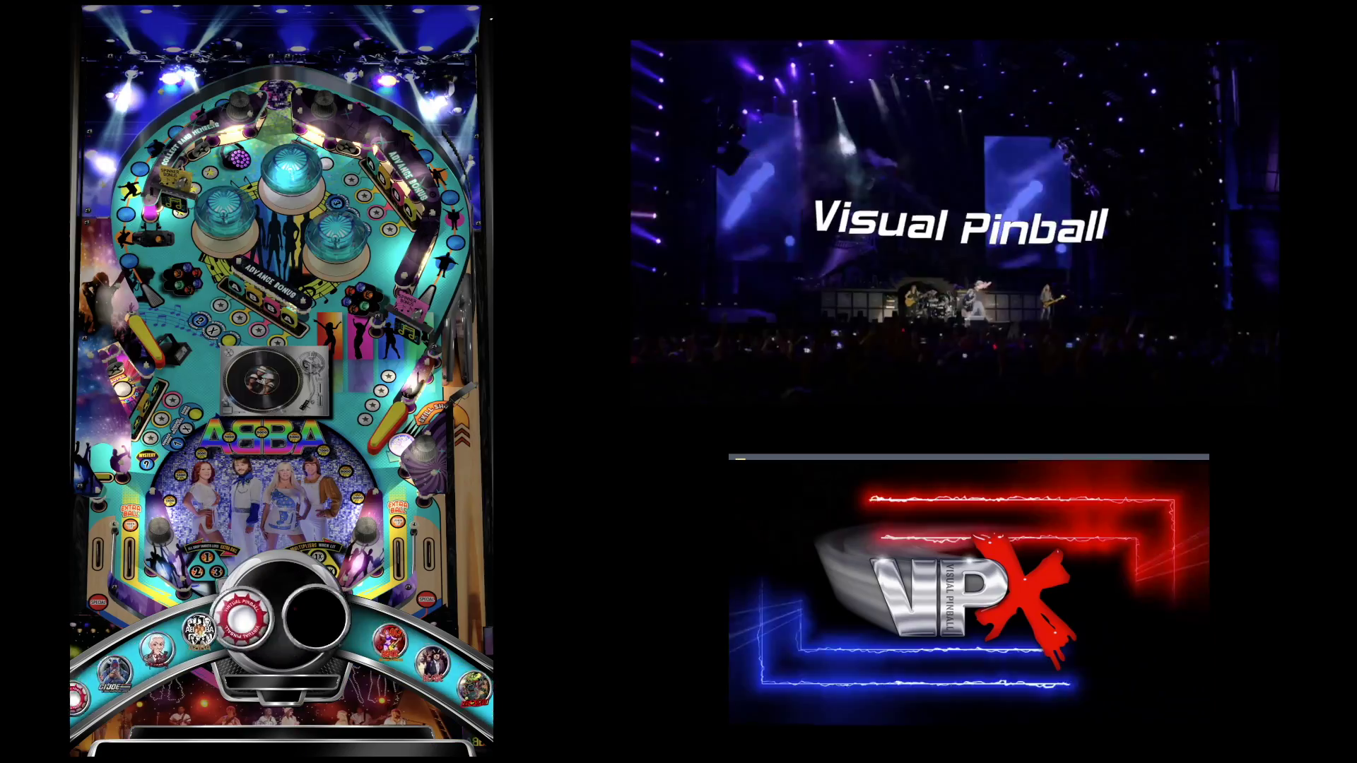
key(Shift_R)
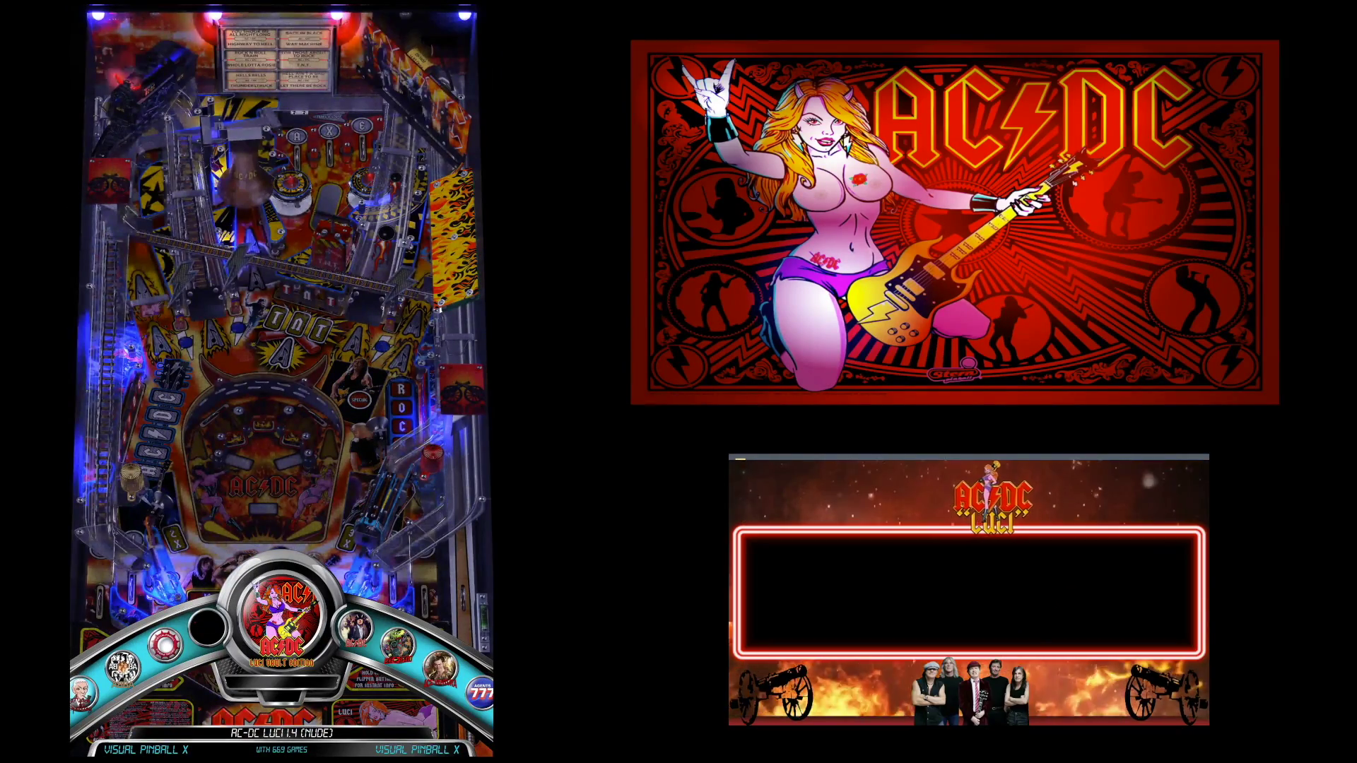
key(Return)
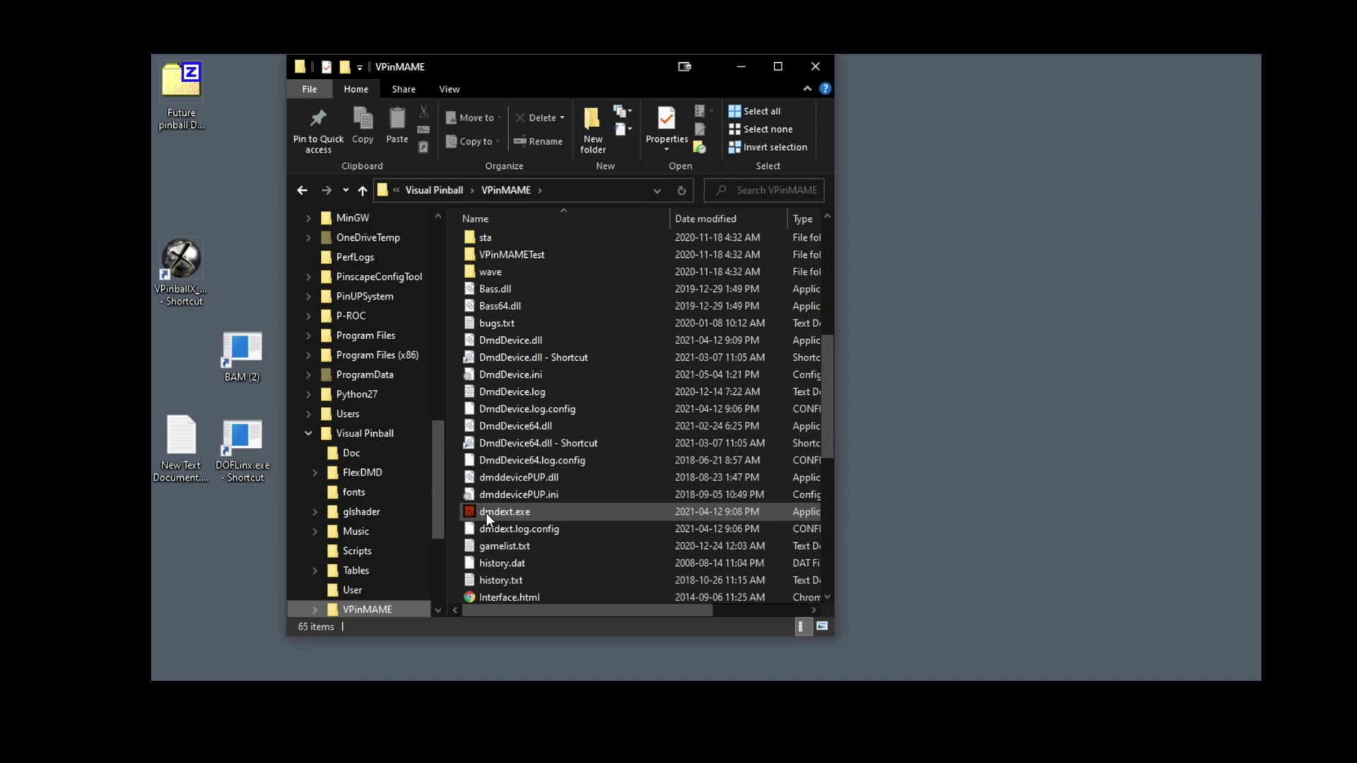
- Check the file details of dmdext.exe in the VPinMAME folder
click(507, 513)
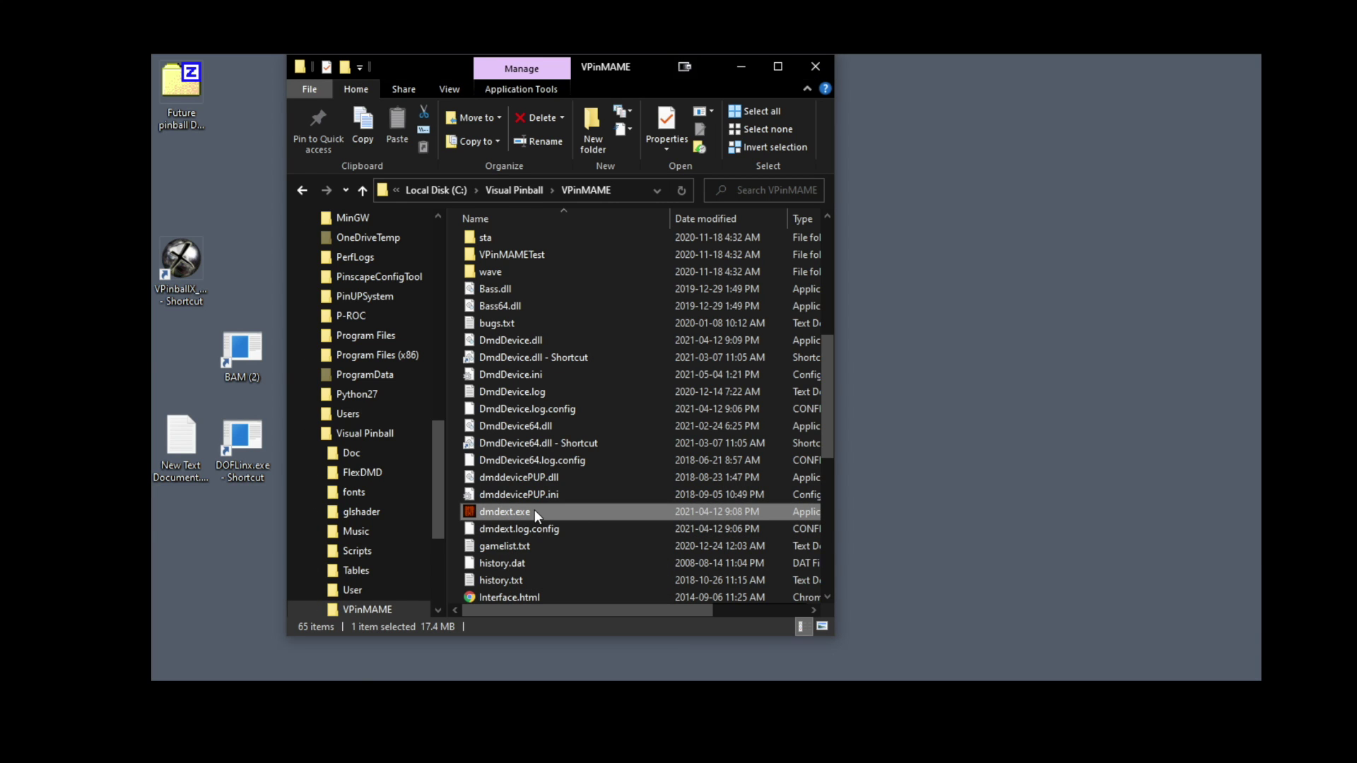
mouse_move(529, 515)
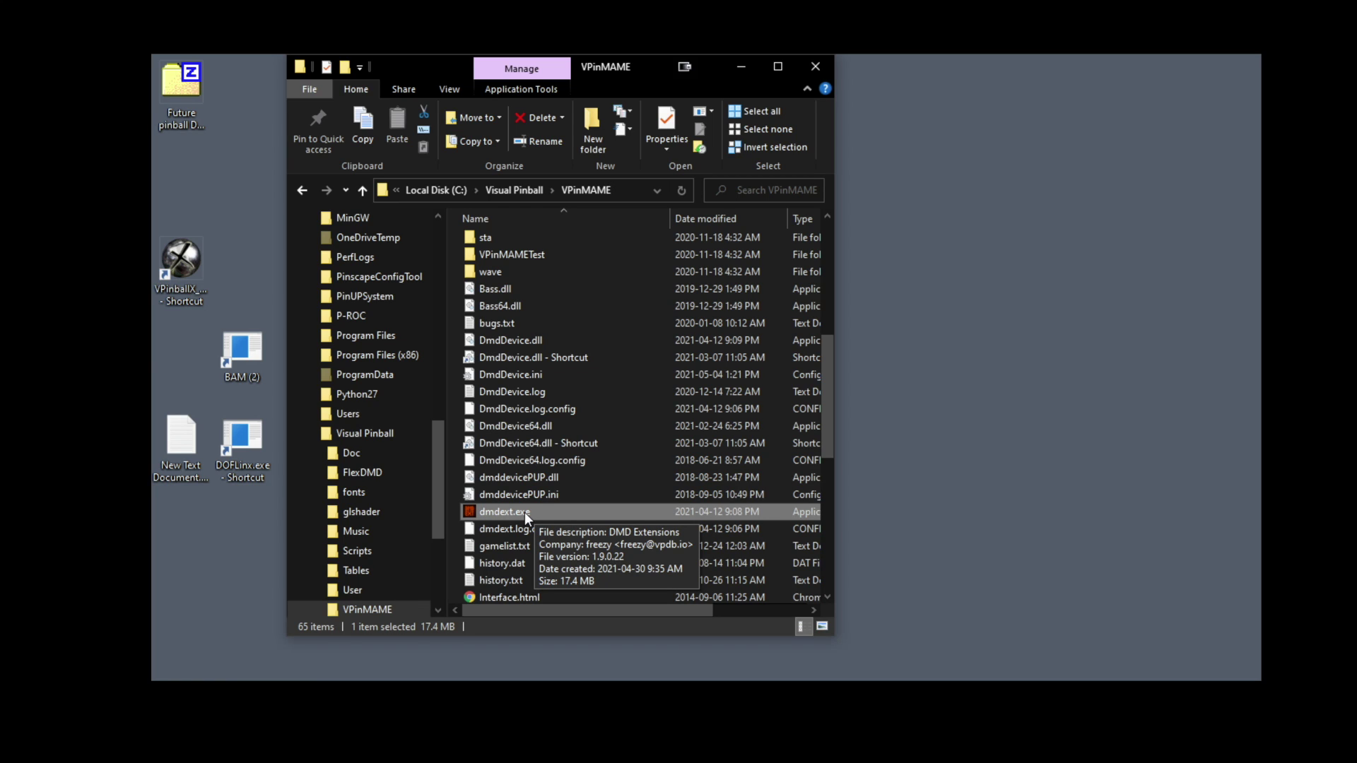
- Switch to the browser and copy the Virtual DMD example script from the DMDExt forum topic into New Text Document.txt in Notepad
key(alt+Tab)
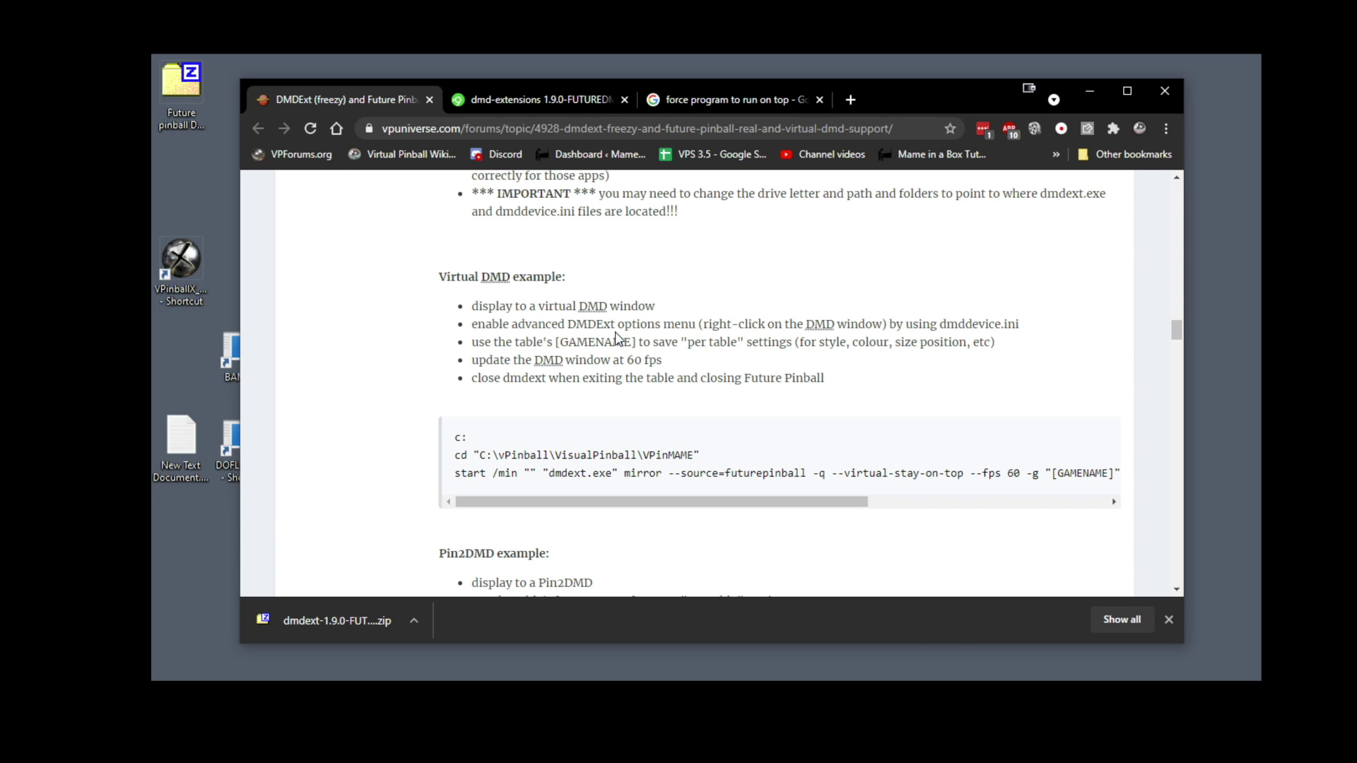
scroll(620, 353, down, 4)
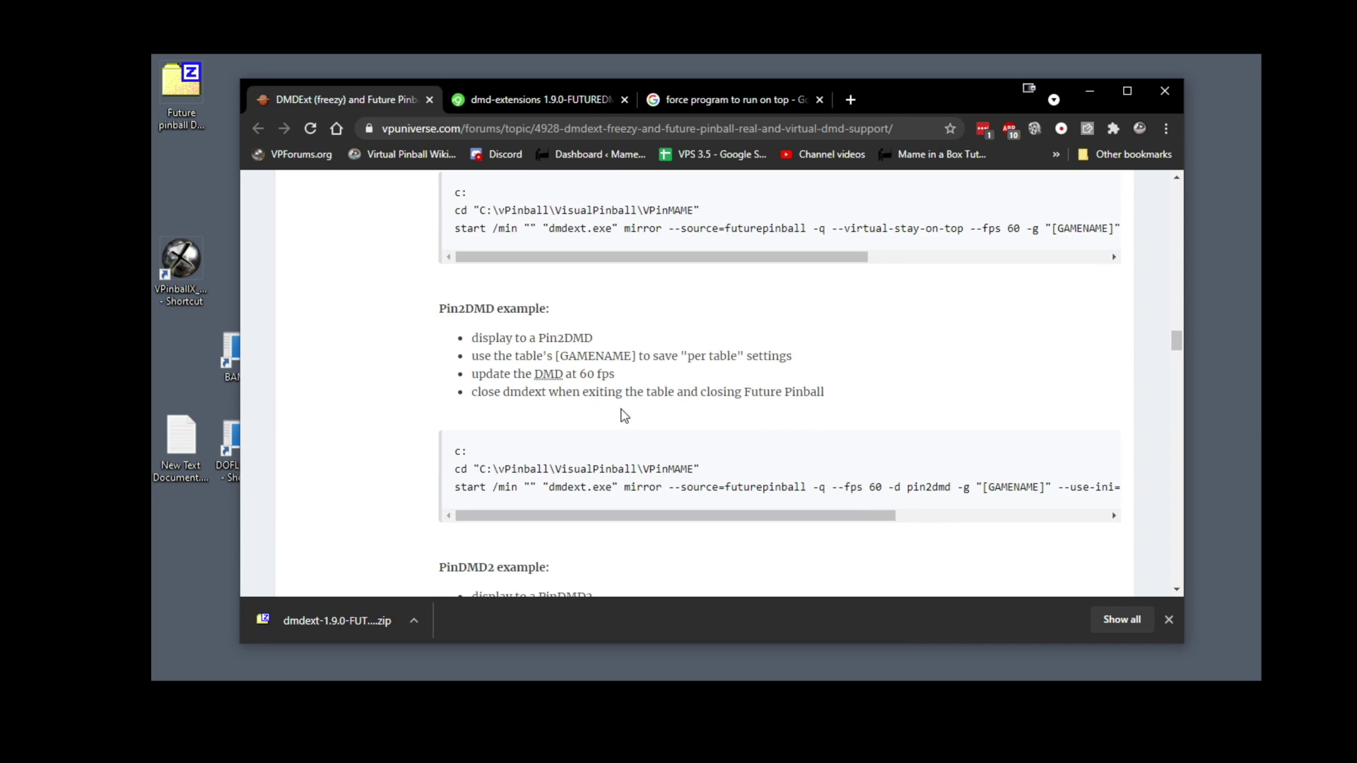
scroll(625, 416, down, 5)
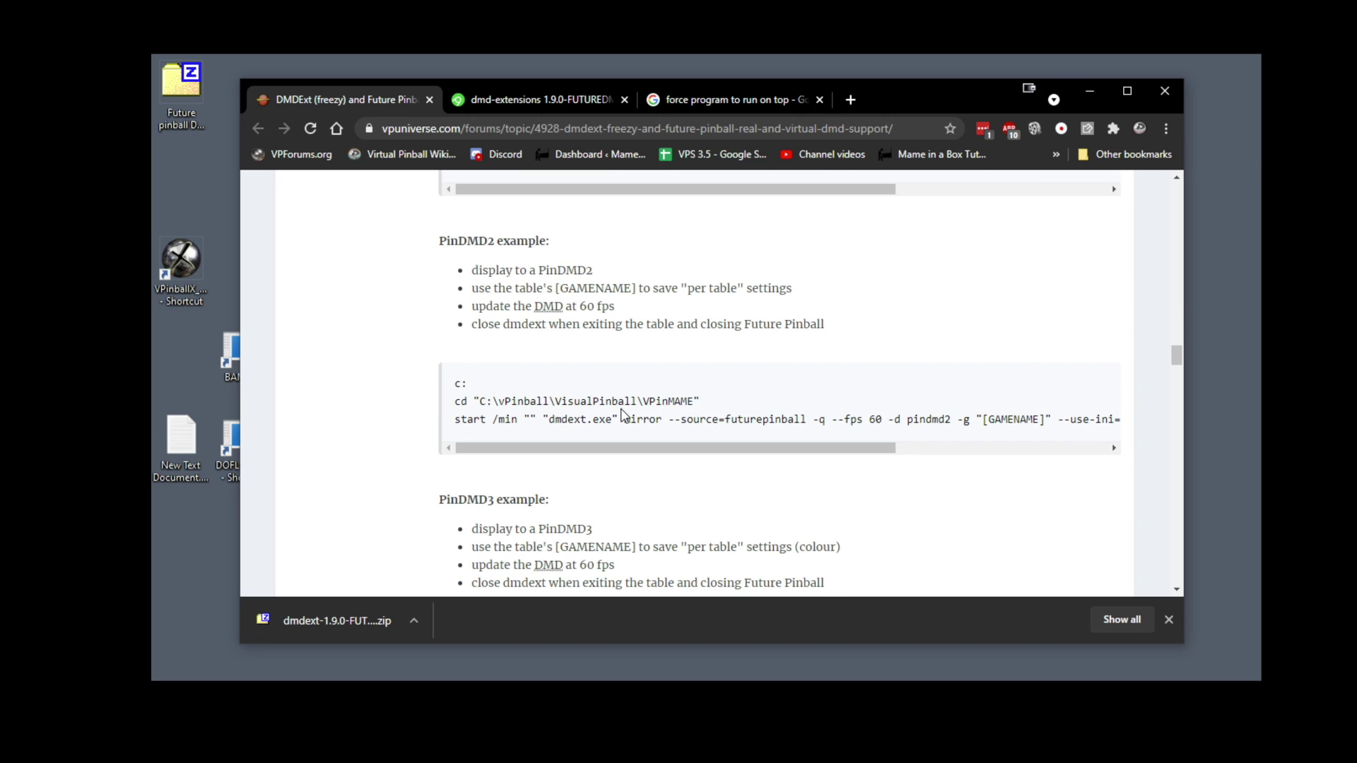
scroll(614, 438, down, 1)
scroll(612, 440, up, 10)
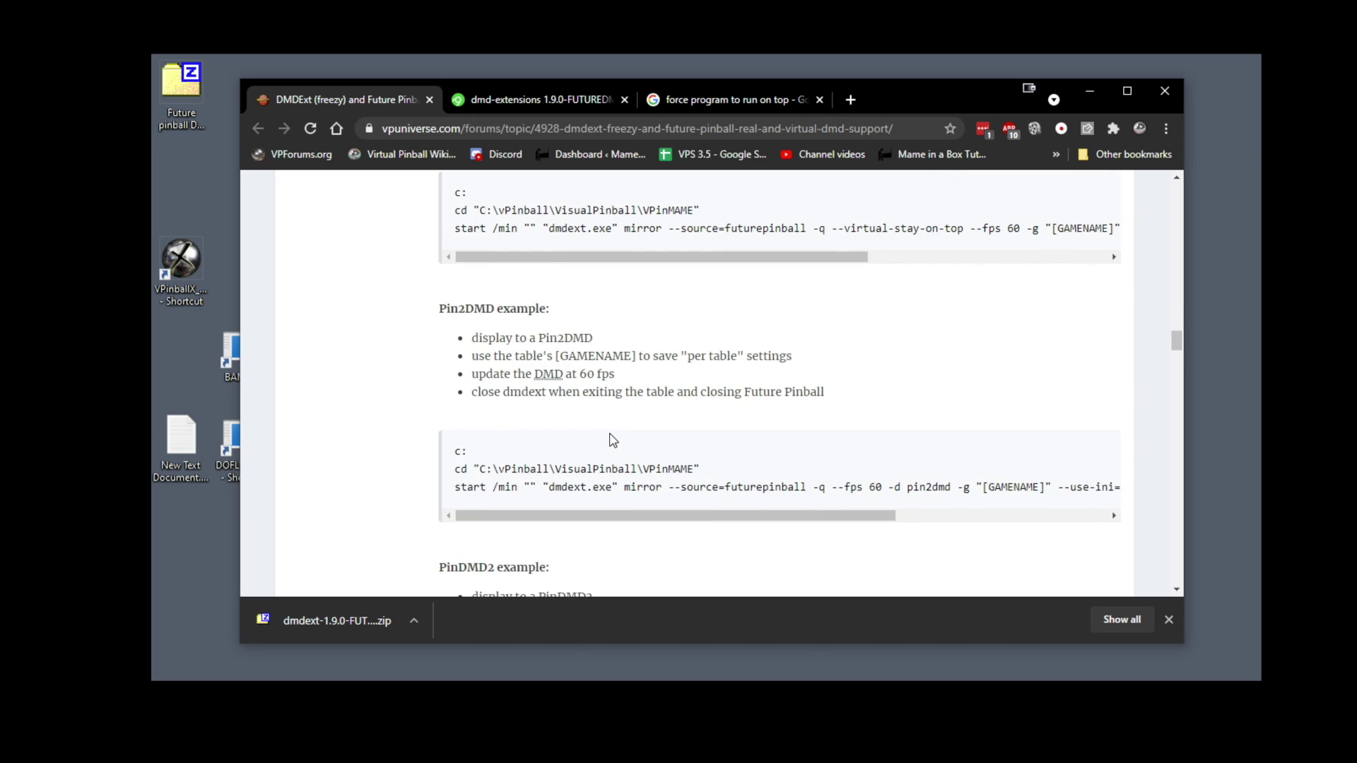
scroll(613, 439, down, 3)
scroll(609, 442, up, 1)
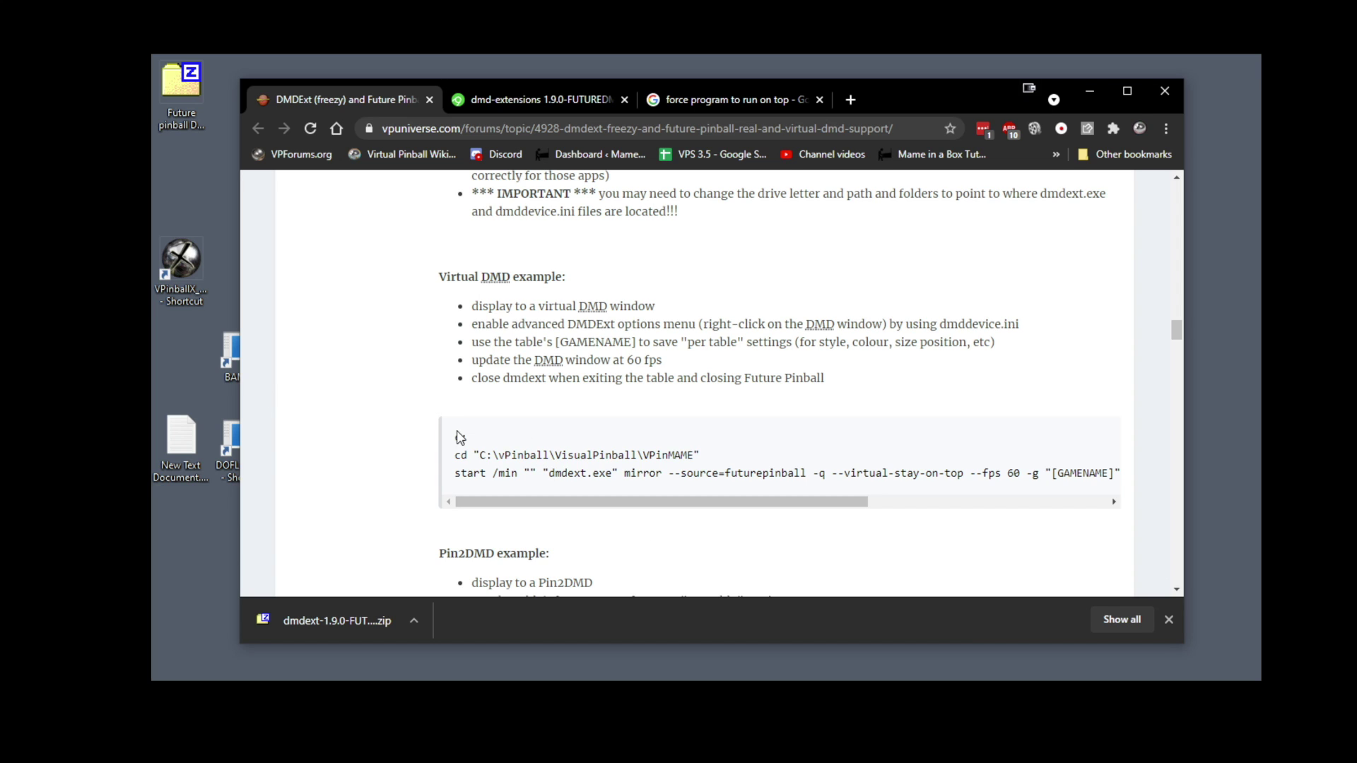
drag(457, 443, 1124, 475)
key(alt+Tab)
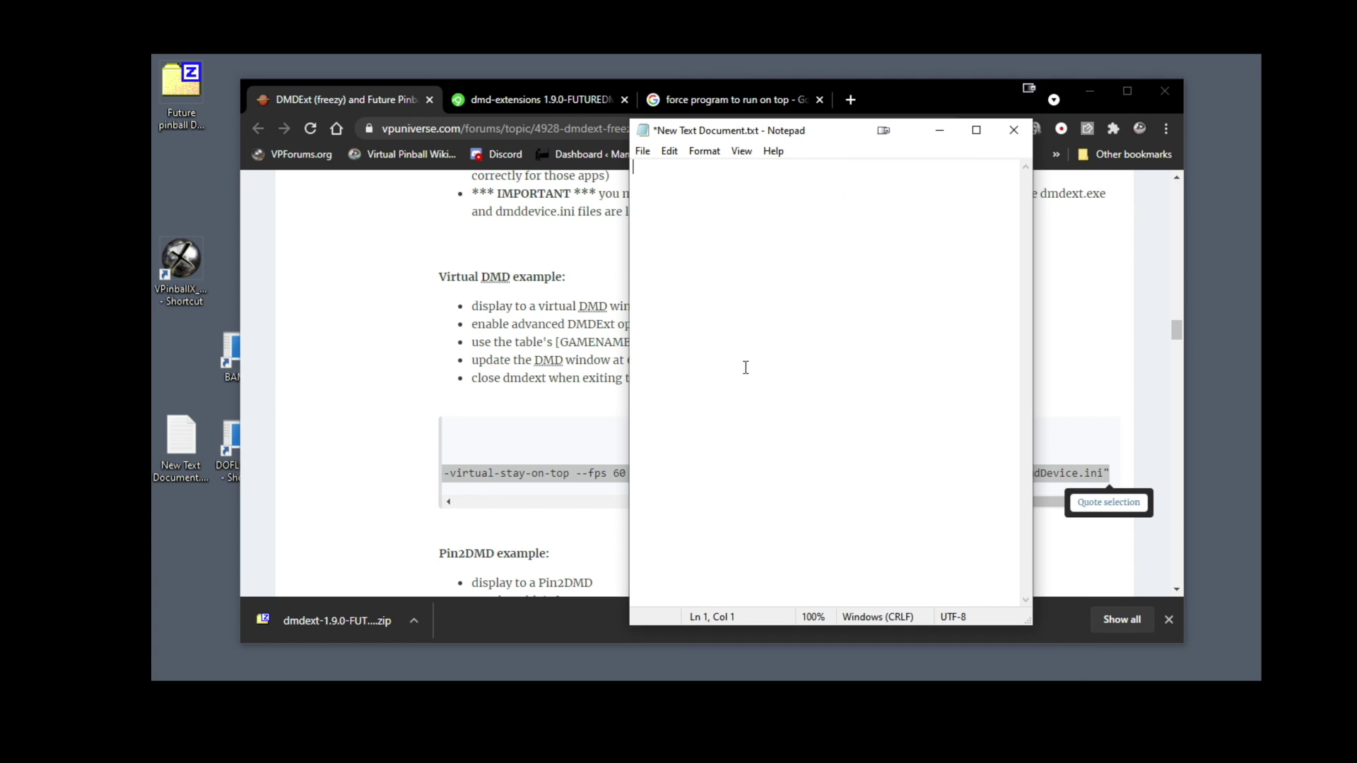
text(c: cd "C:\vPinball\VisualPinball\VPinMAME" start /min "" "dmdext.exe" mirror --source=futurepinball -q --virtual-stay-on-top --fps 60 -g "[GAMENAME]" --use-ini="C:\vPinball\VisualPinball\VPinMAME\DmdDevice.ini")
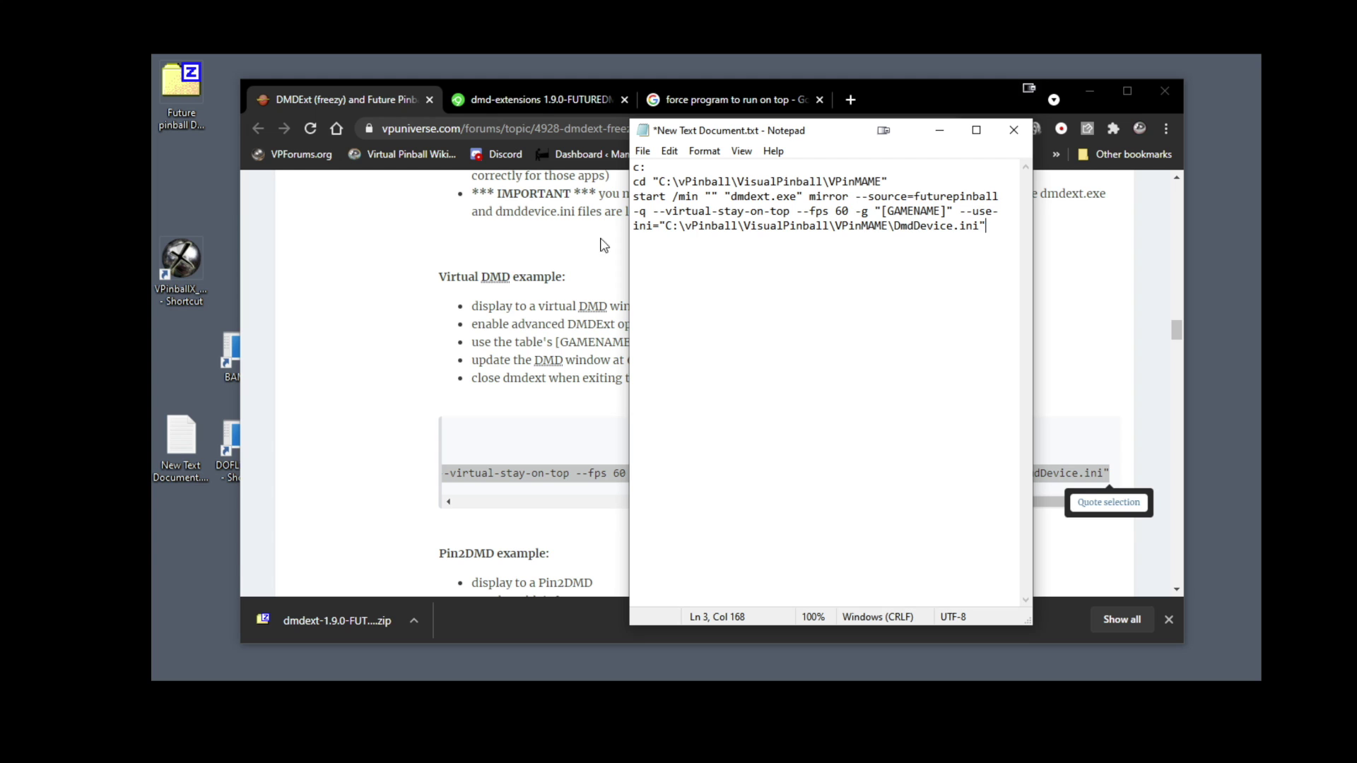
- Open the VPinMAME folder in a new File Explorer window and copy its full path
click(190, 120)
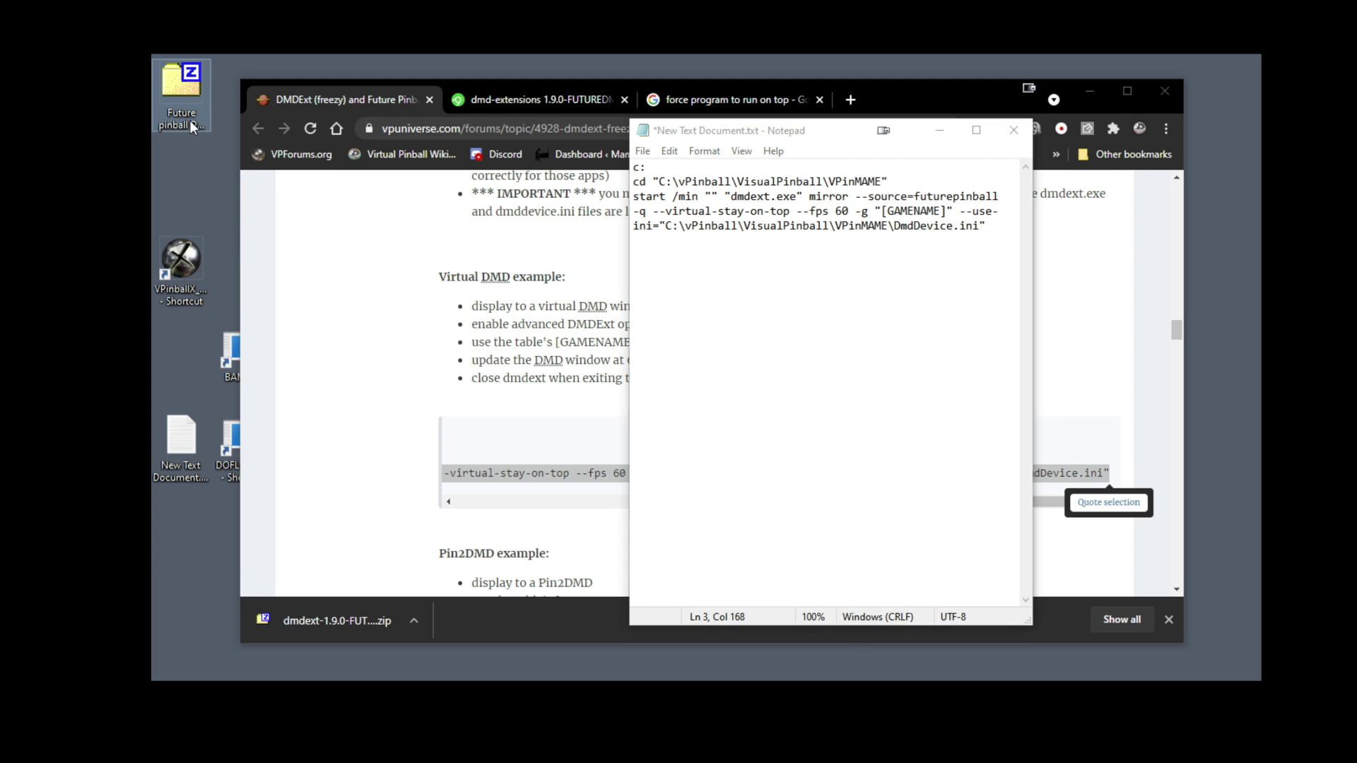
key(super+e)
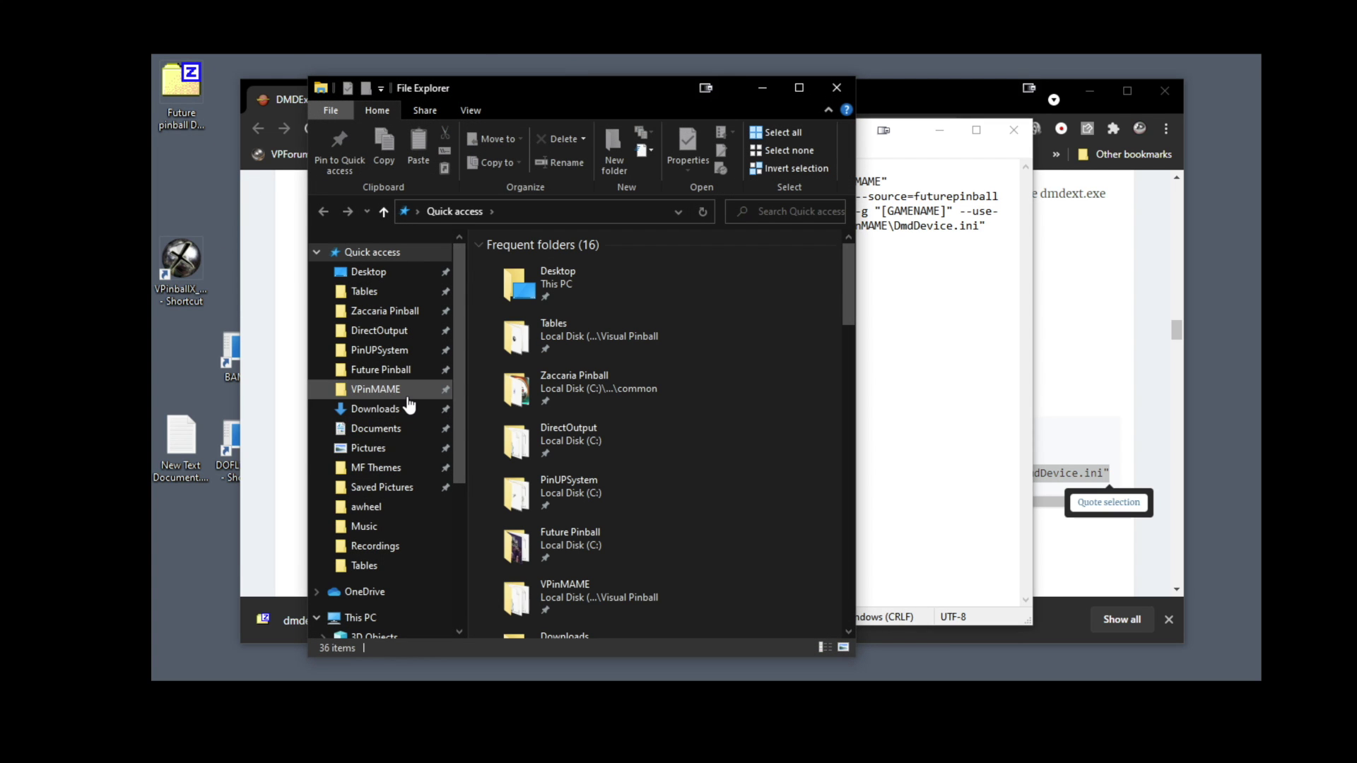
click(396, 390)
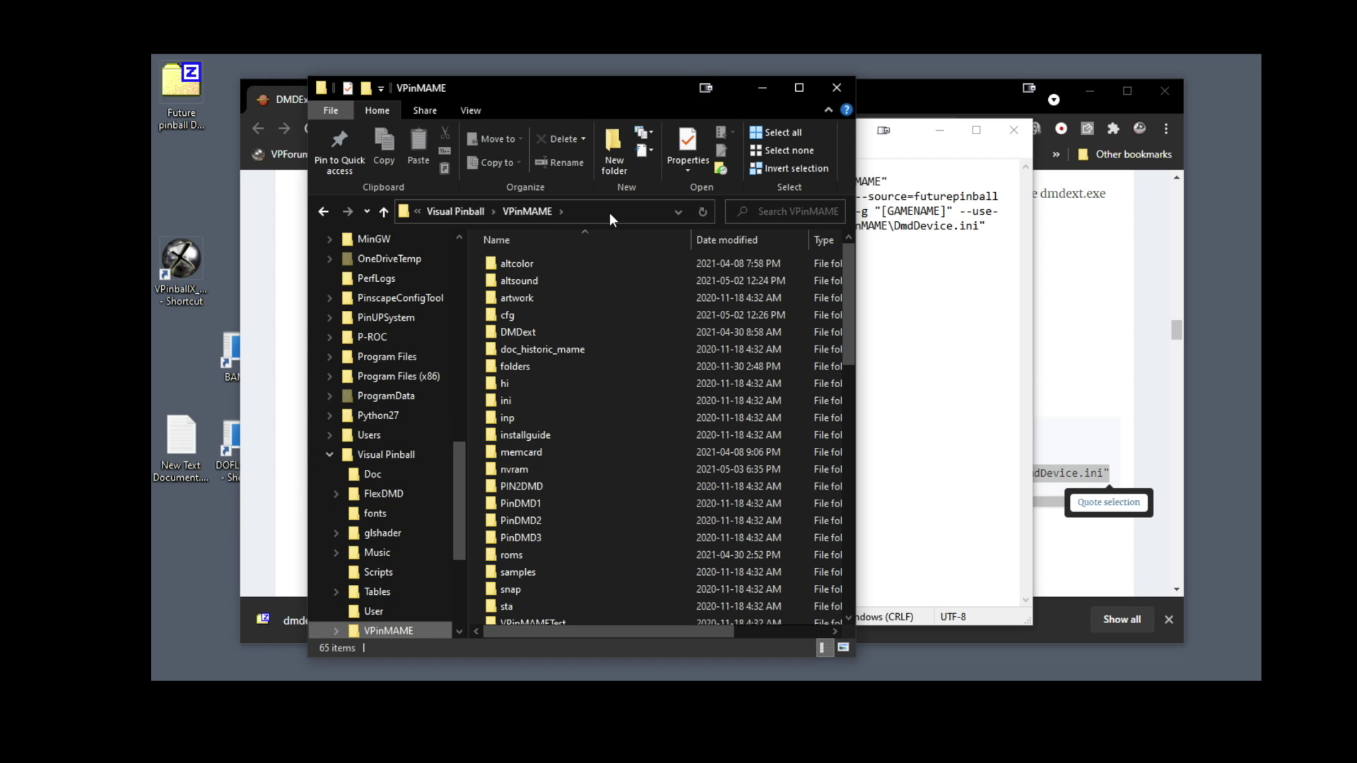
click(610, 212)
key(ctrl+c)
right_click(491, 212)
click(519, 259)
- In Notepad, replace the folder path in both the --use-ini option and the cd line with C:\Visual Pinball\VPinMAME
click(714, 218)
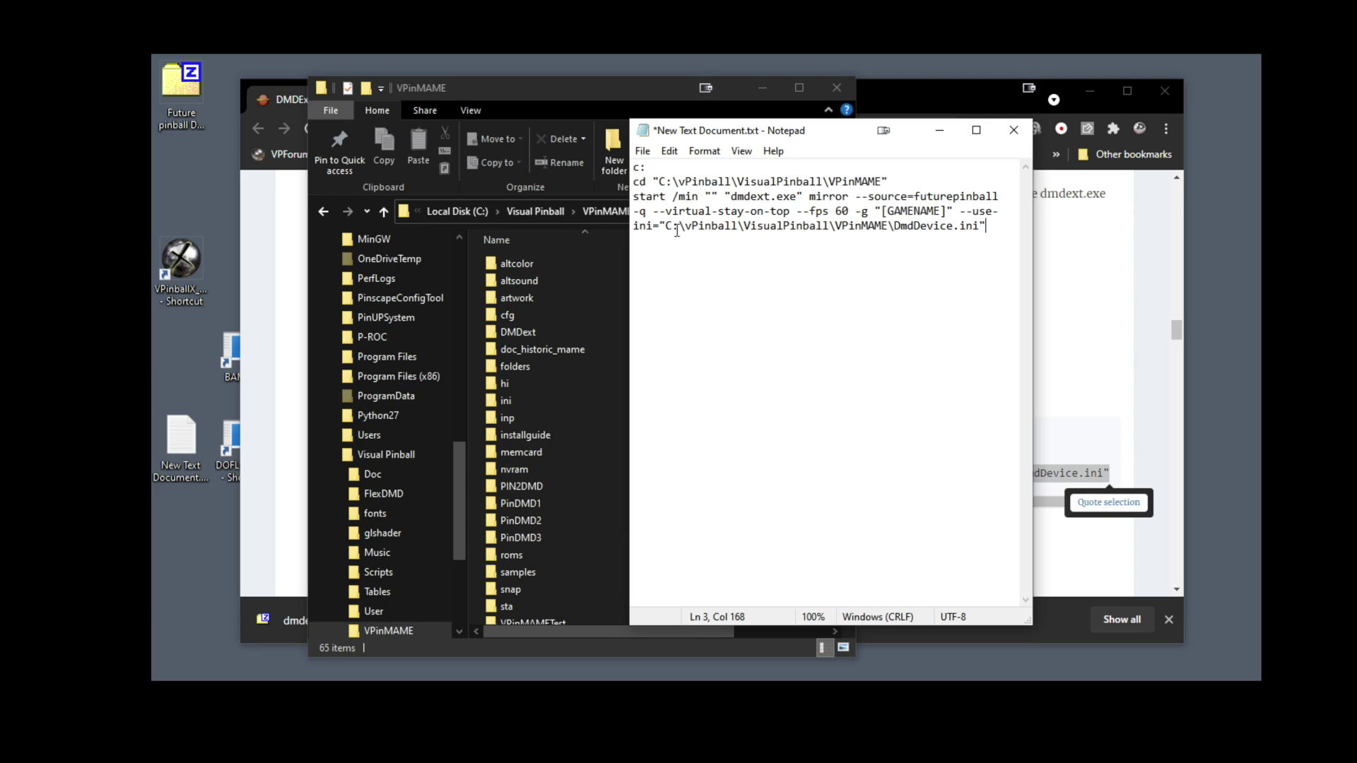
drag(665, 228, 891, 234)
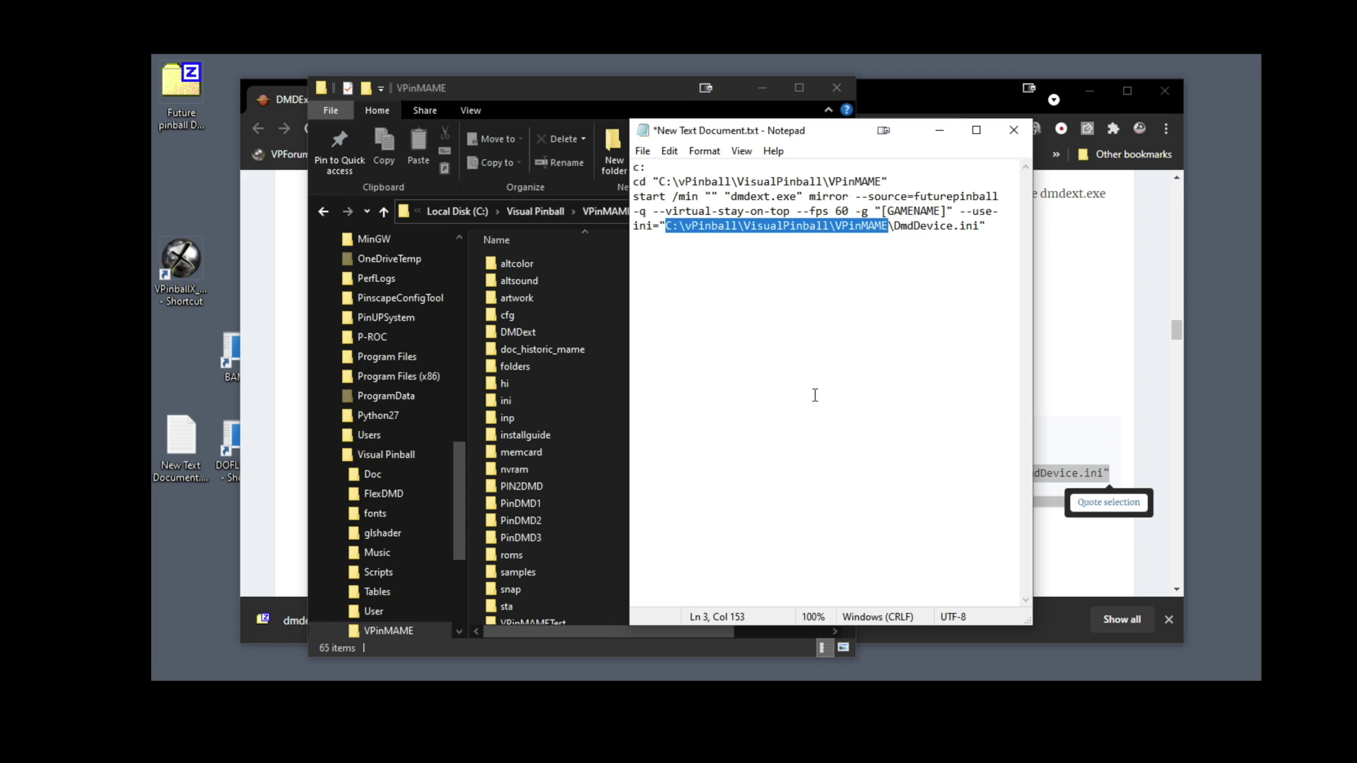
key(ctrl+v)
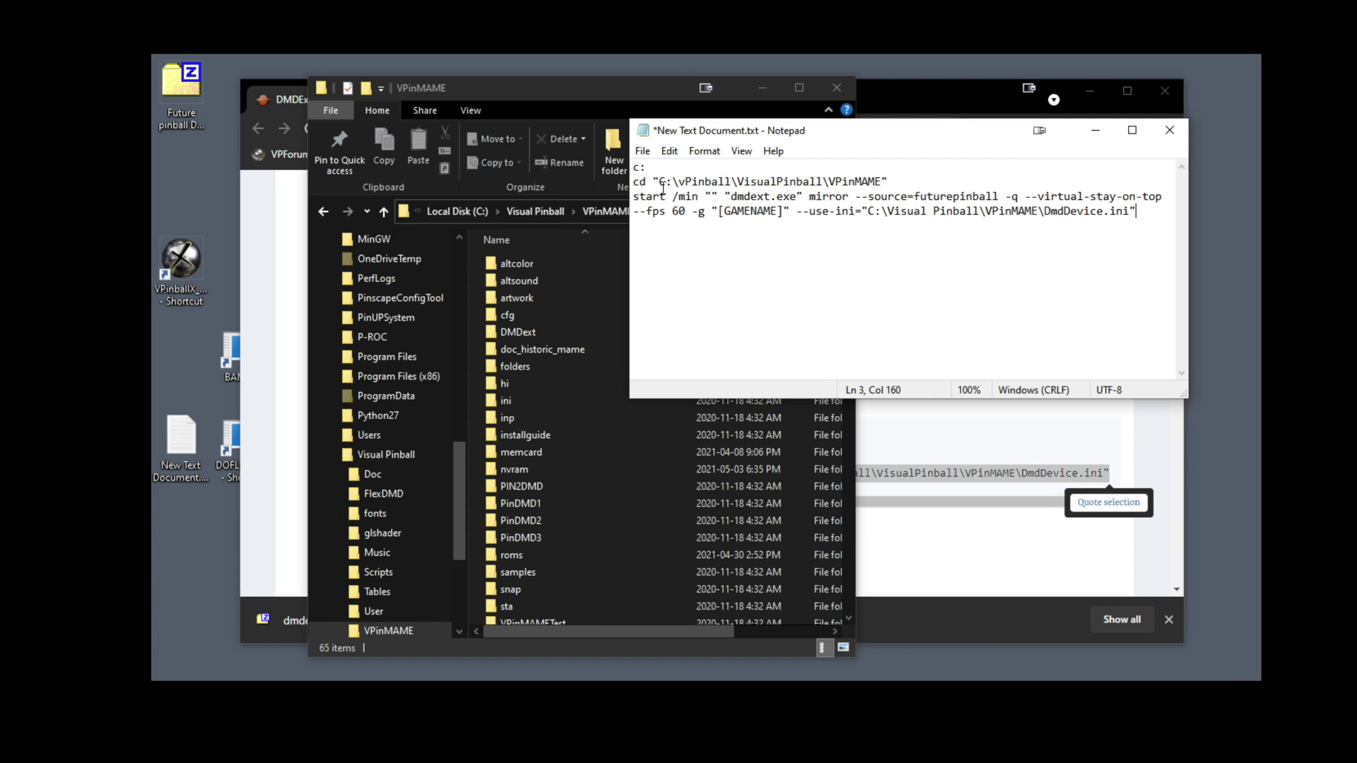
drag(660, 183, 881, 185)
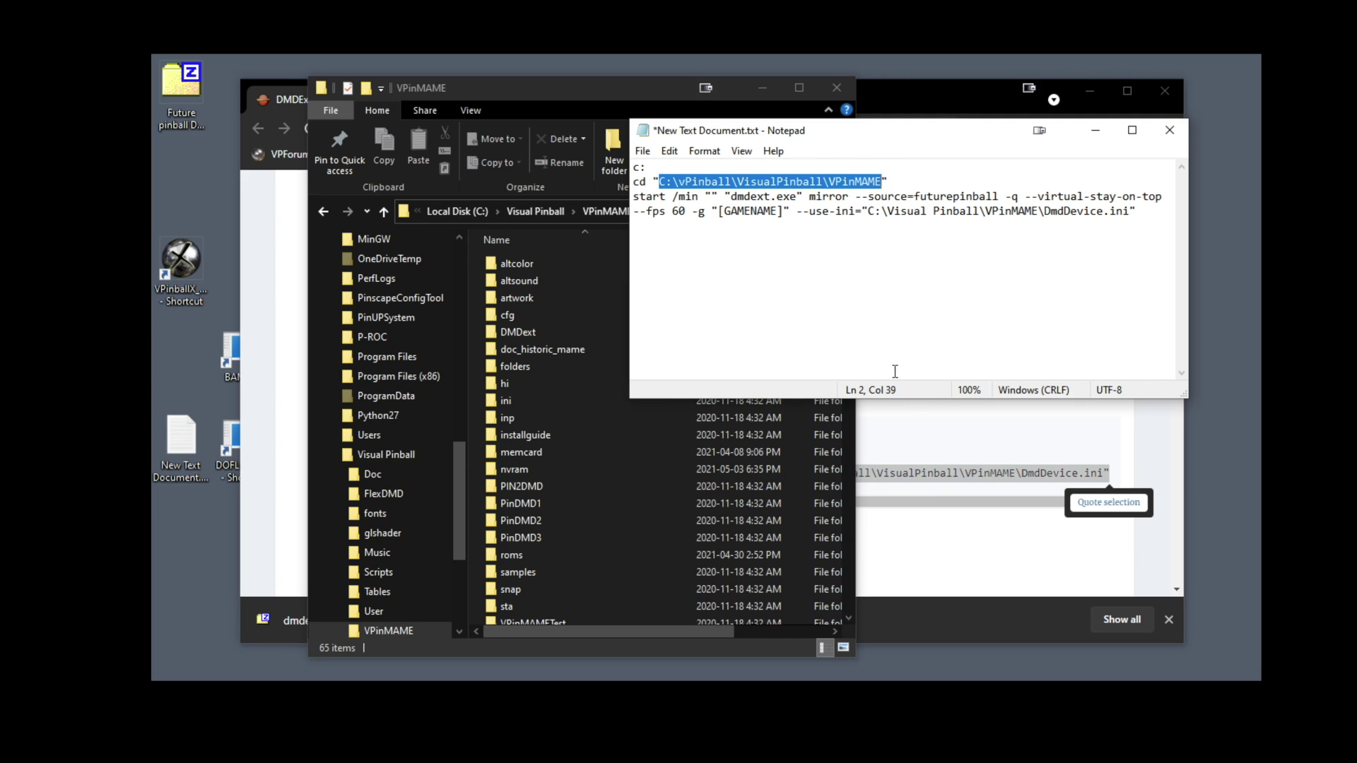
key(ctrl+v)
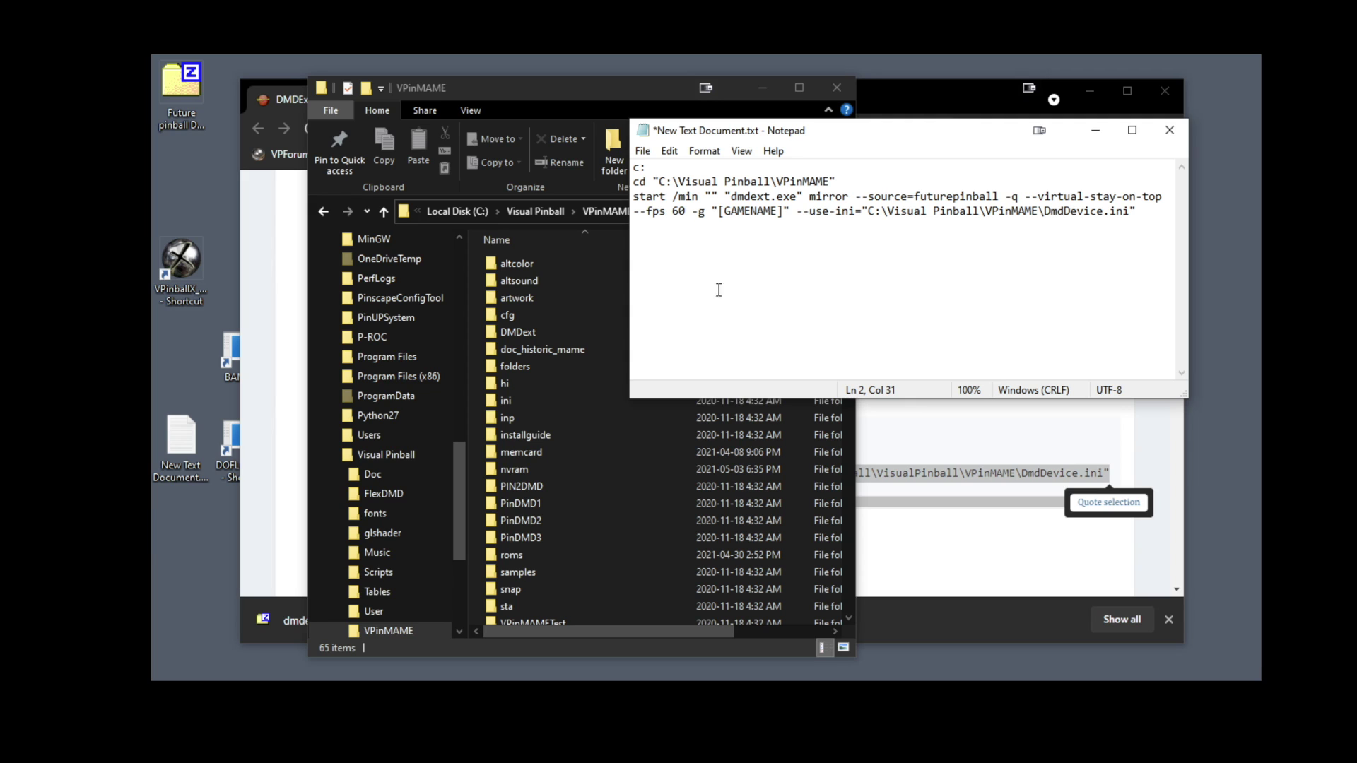
- Copy the edited dmdext script from Notepad into Future Pinball's launch script in PinUP Popper's Emulator Setup, below the "rem Enable FP Backglass and Arcade Mode" line
click(785, 272)
drag(1139, 211, 361, 176)
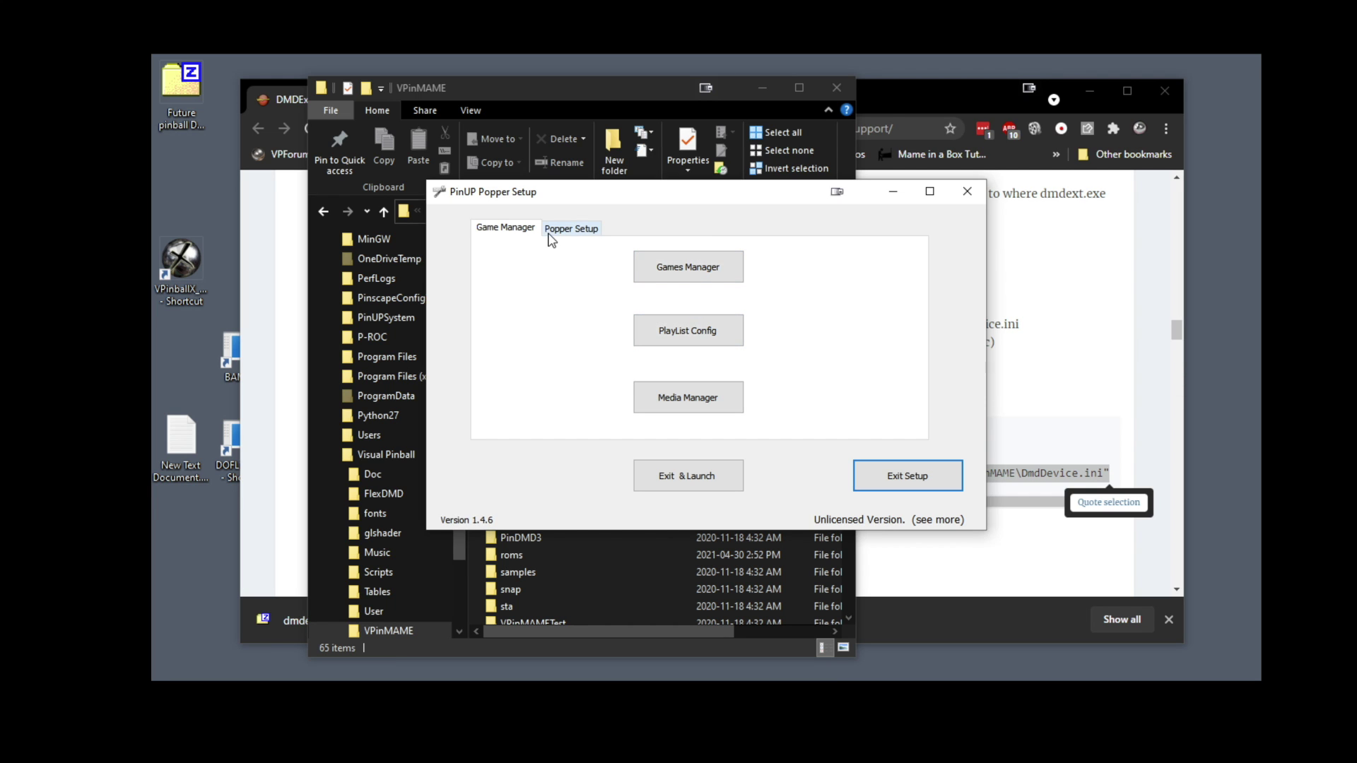
click(551, 229)
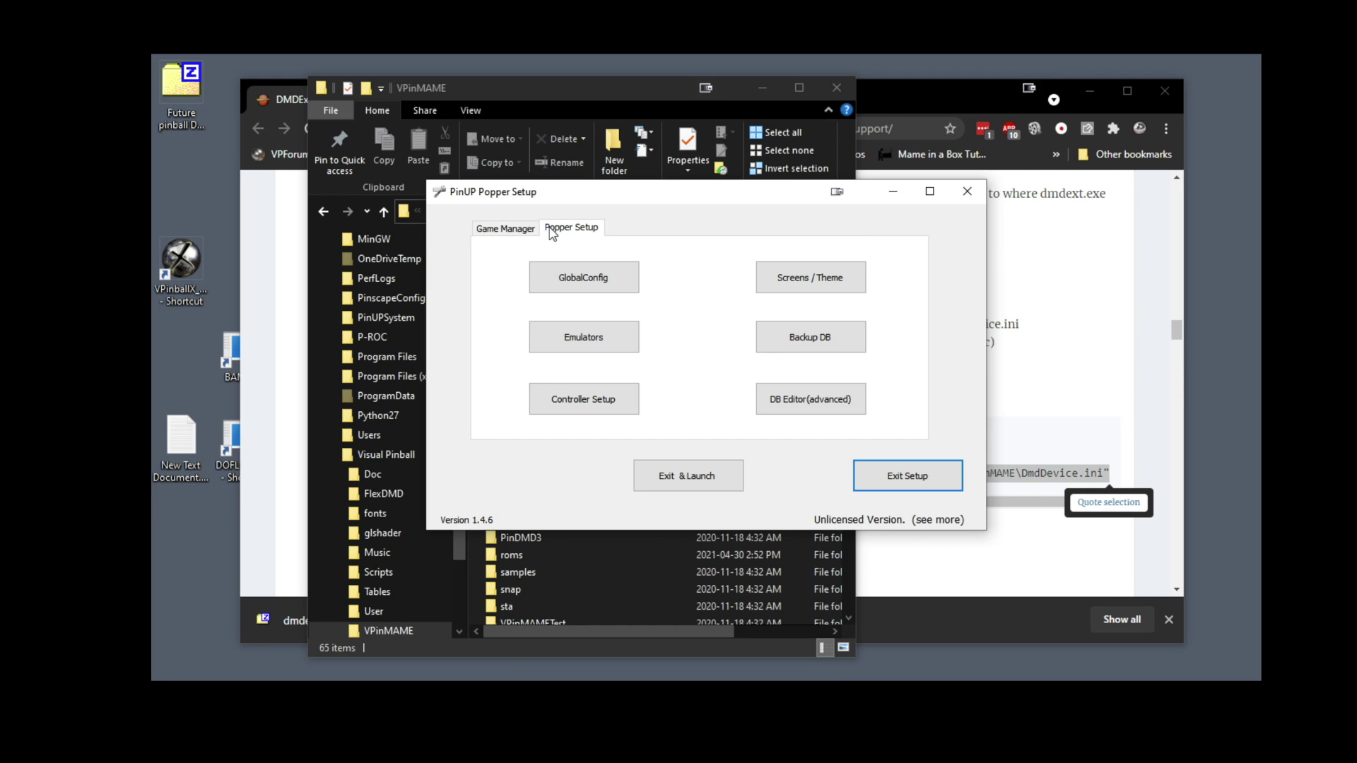
click(563, 338)
click(396, 296)
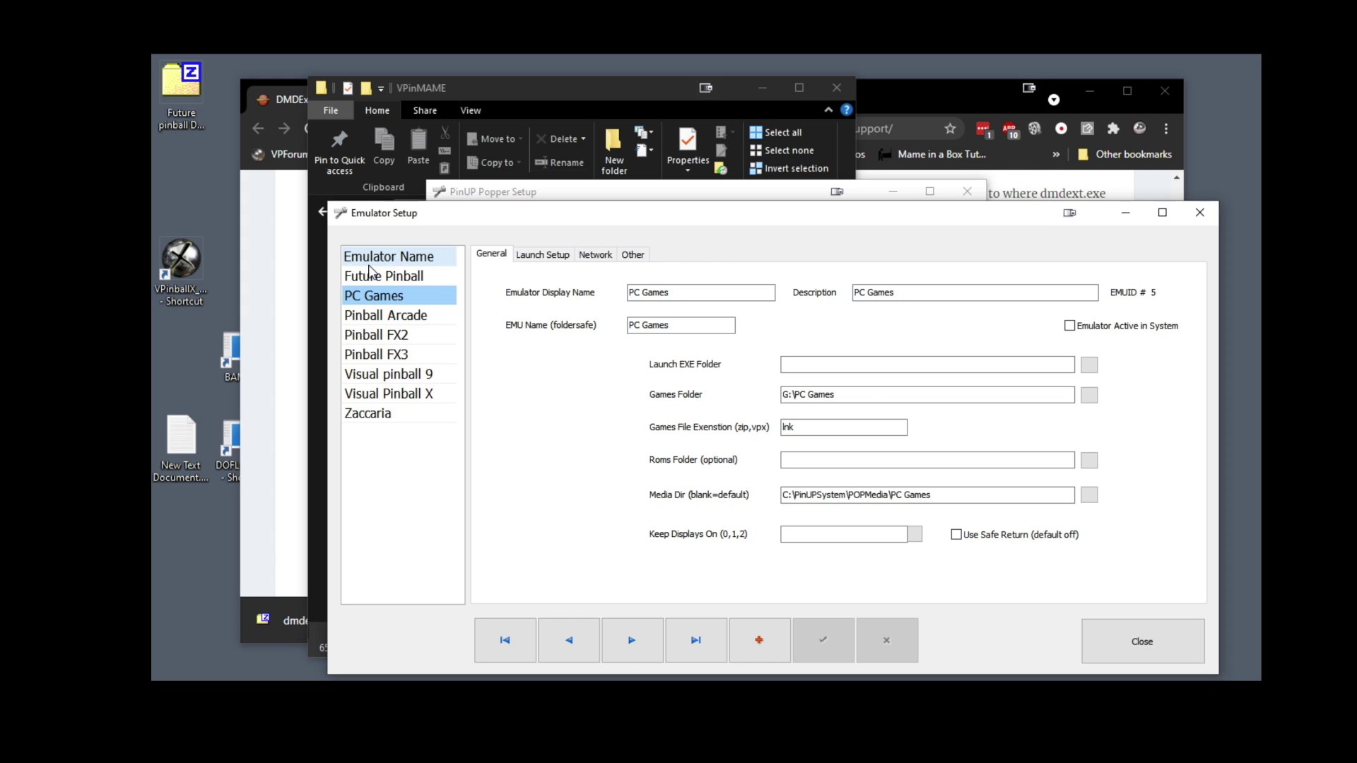
click(369, 274)
click(566, 255)
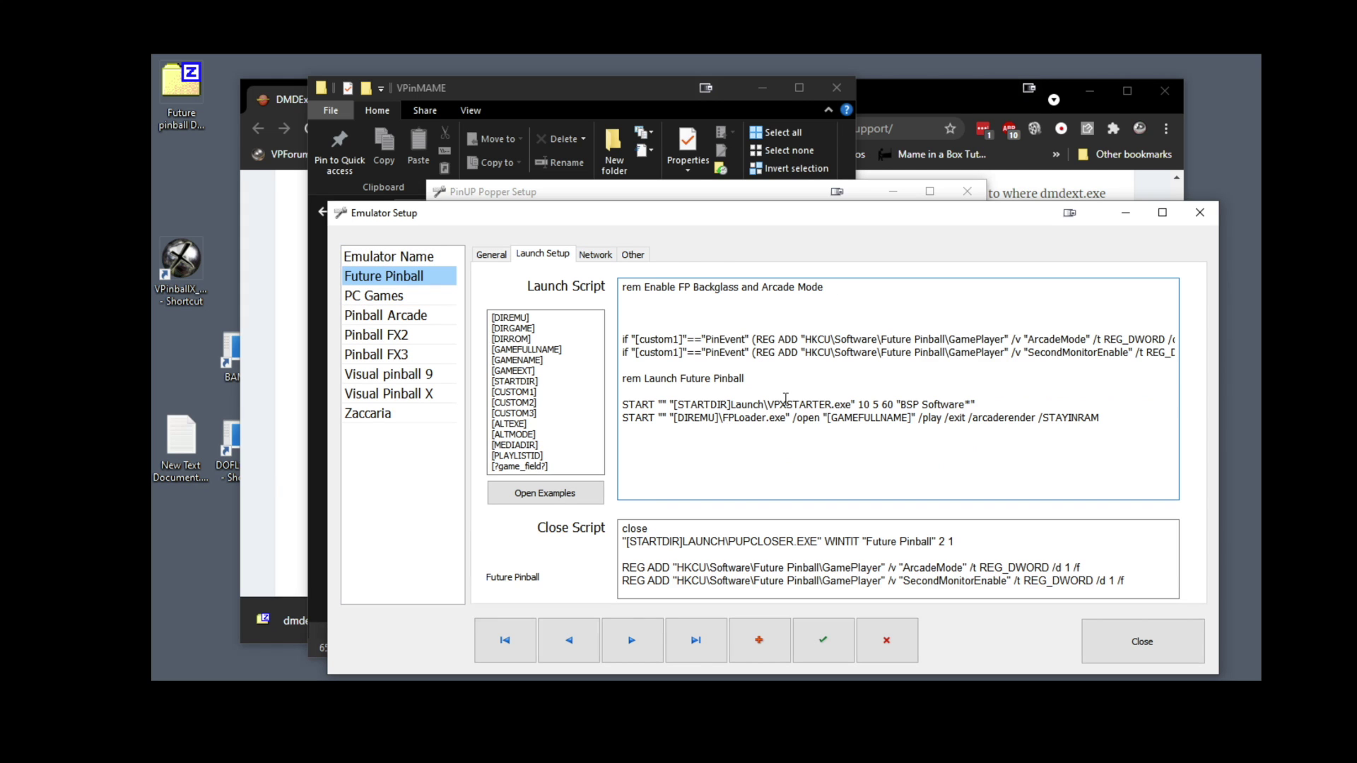
text(futurepinball -q --virtual-stay-on-top --fps 60 -g "[GAMENAME]" --use-ini="C:\Visual Pinball\VPinMAME\DmdDevice.ini")
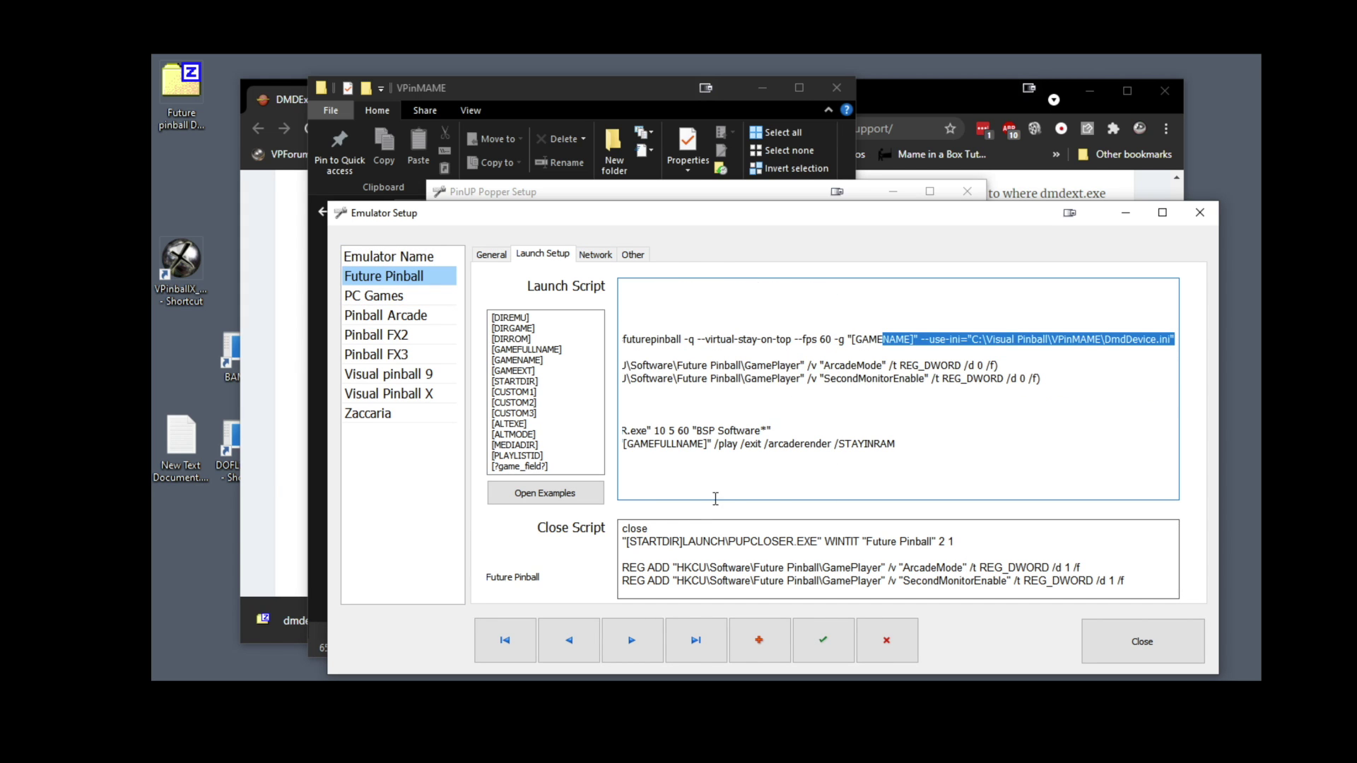
click(929, 461)
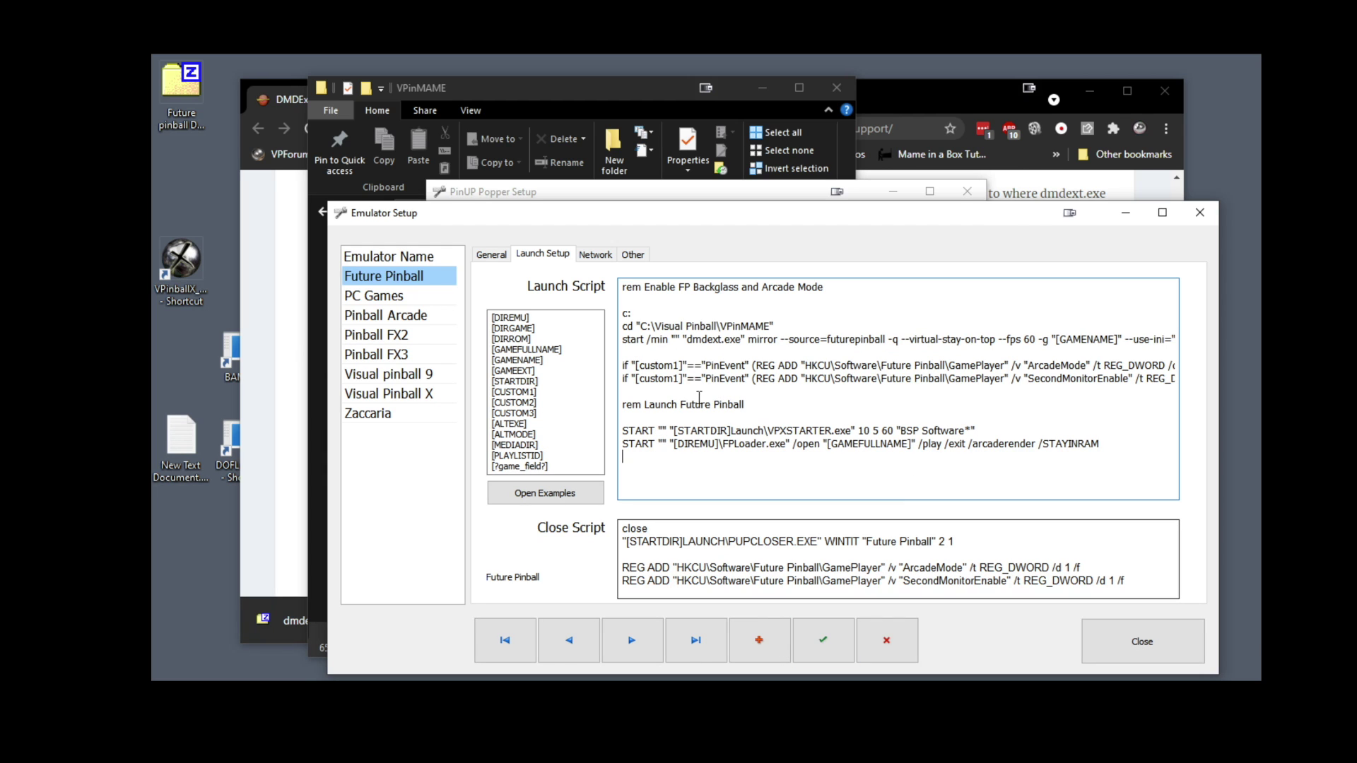
- Replace Future Pinball's launch script with the full script including the "rem Disable FP Backglass and Arcade Mode" line, and return to the Notepad copy
key(ctrl+a)
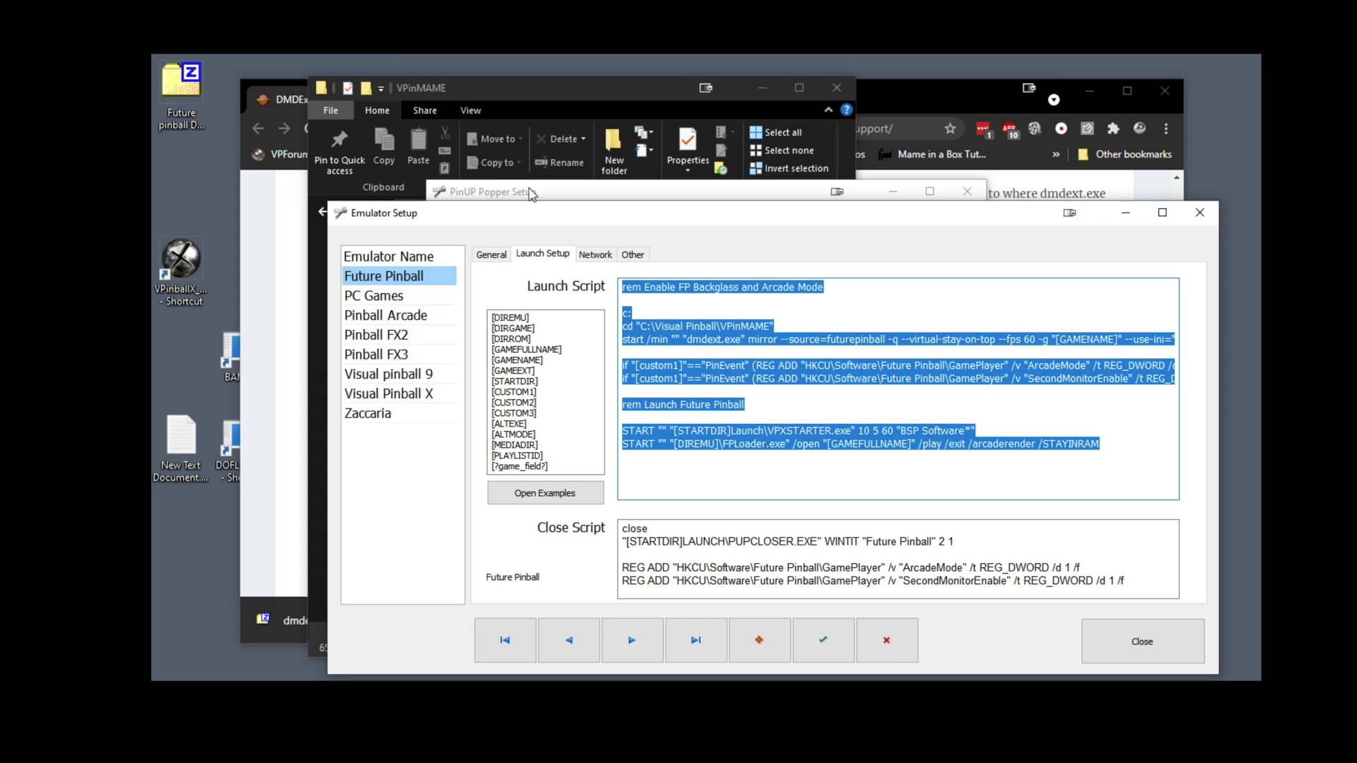
key(ctrl+v)
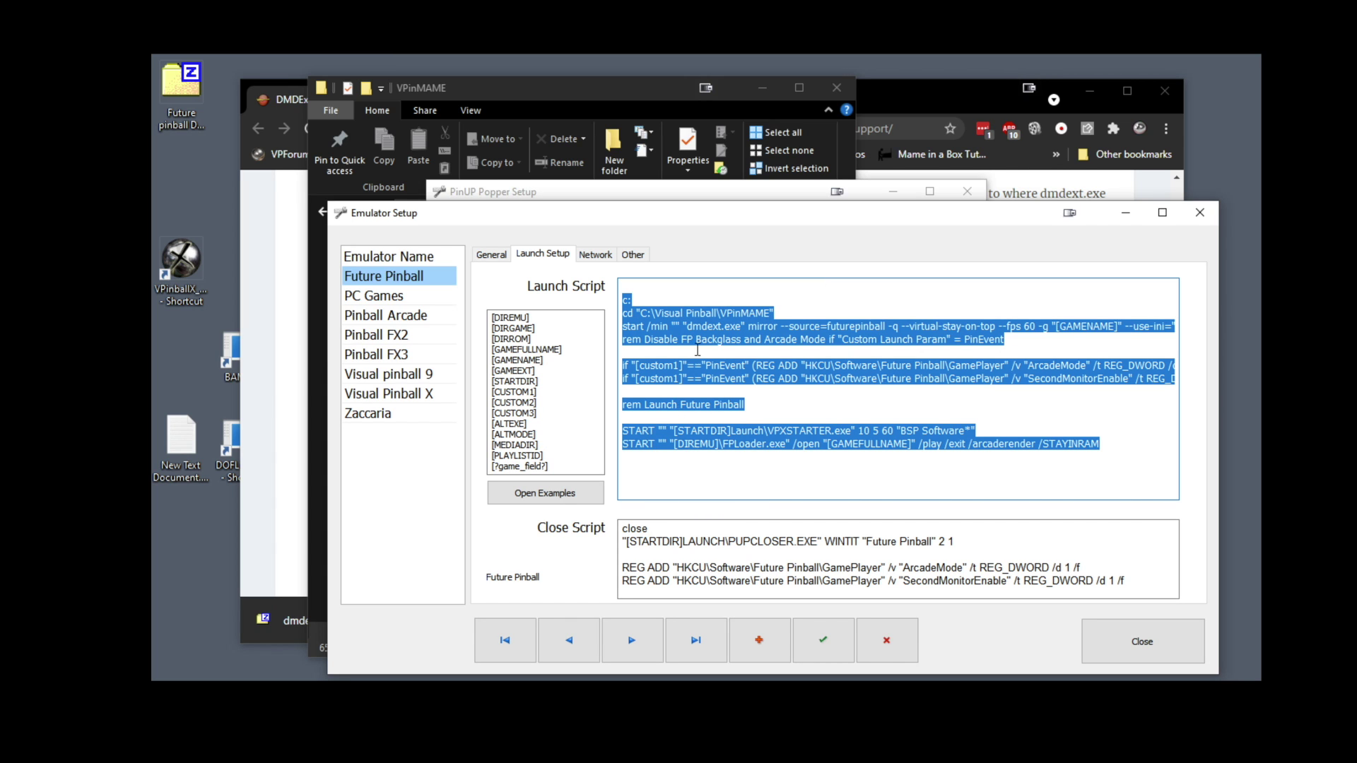
click(1184, 658)
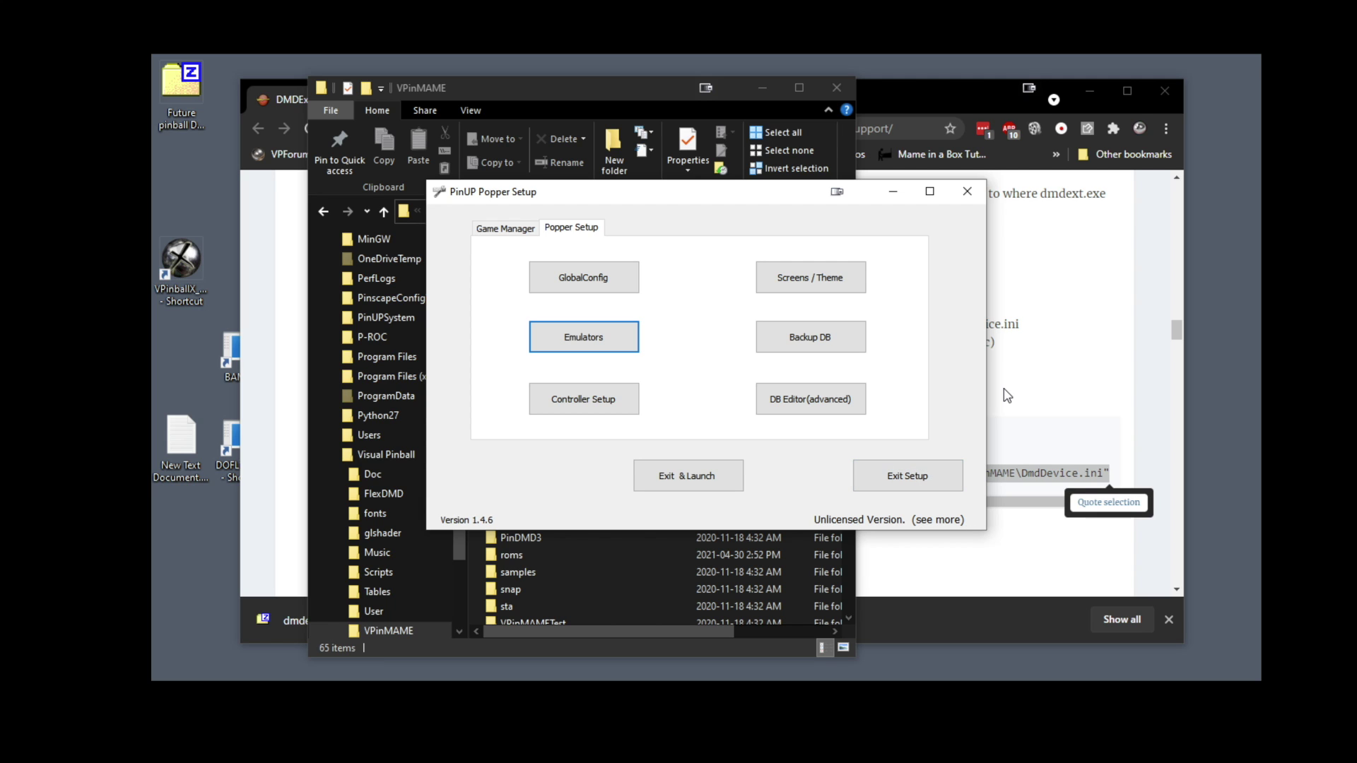
key(alt+Tab)
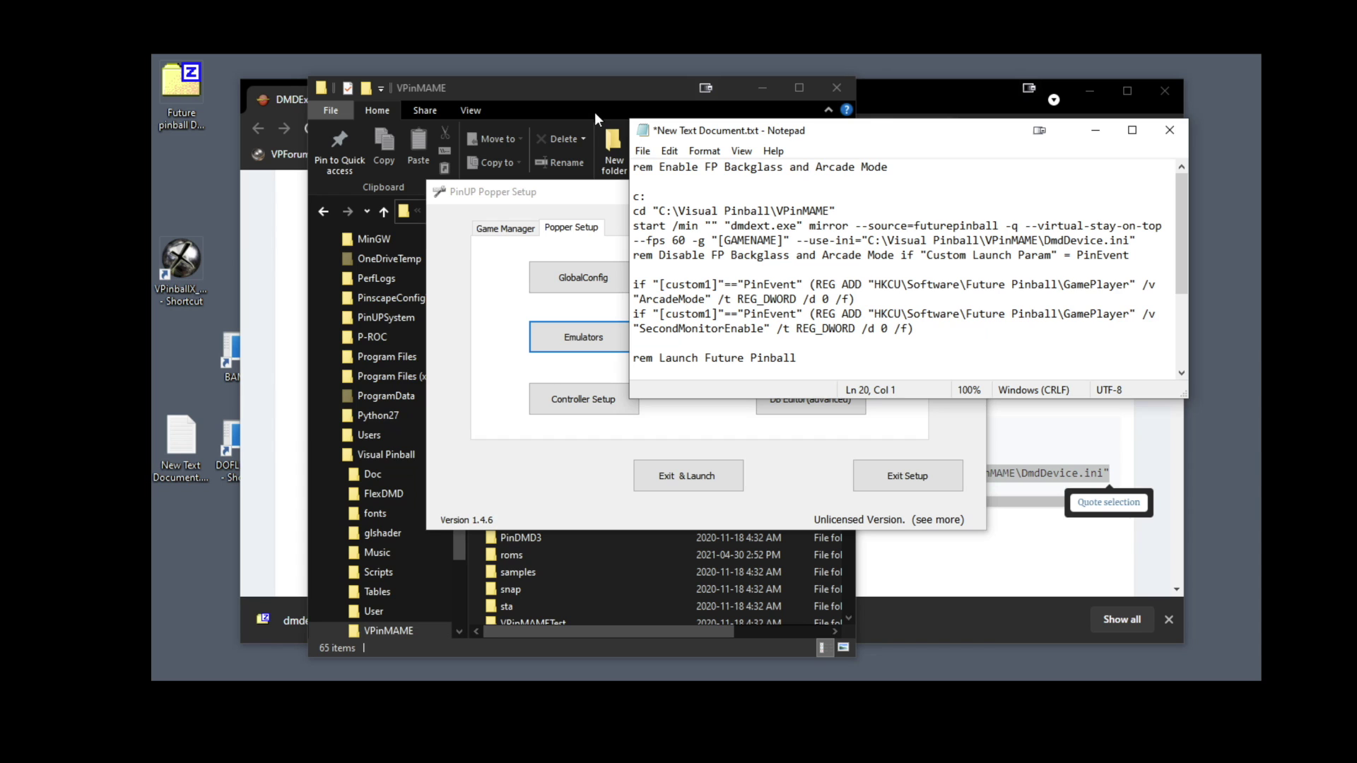
click(643, 152)
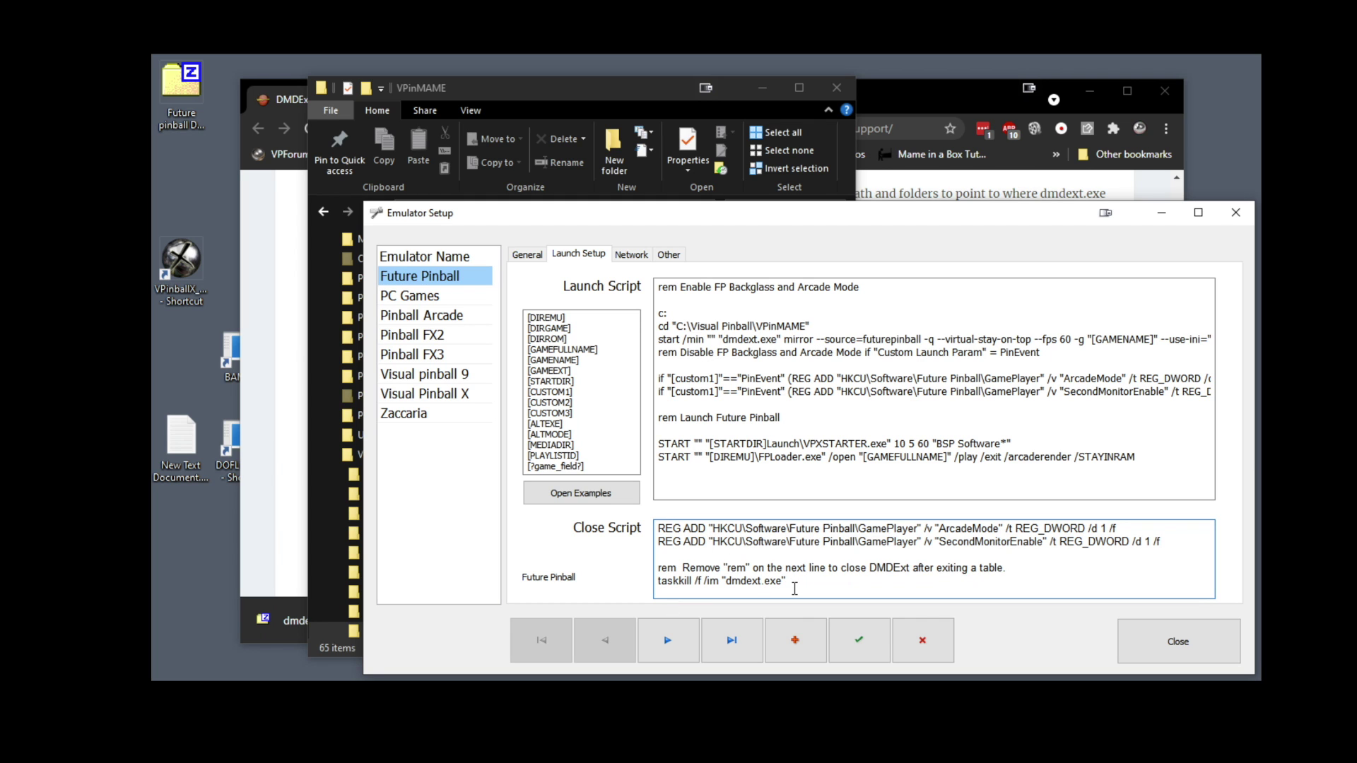
- Look up the taskkill command for the front-end's Close script in the DMDExt forum topic, and put the browser away
key(alt+Tab)
scroll(778, 451, down, 5)
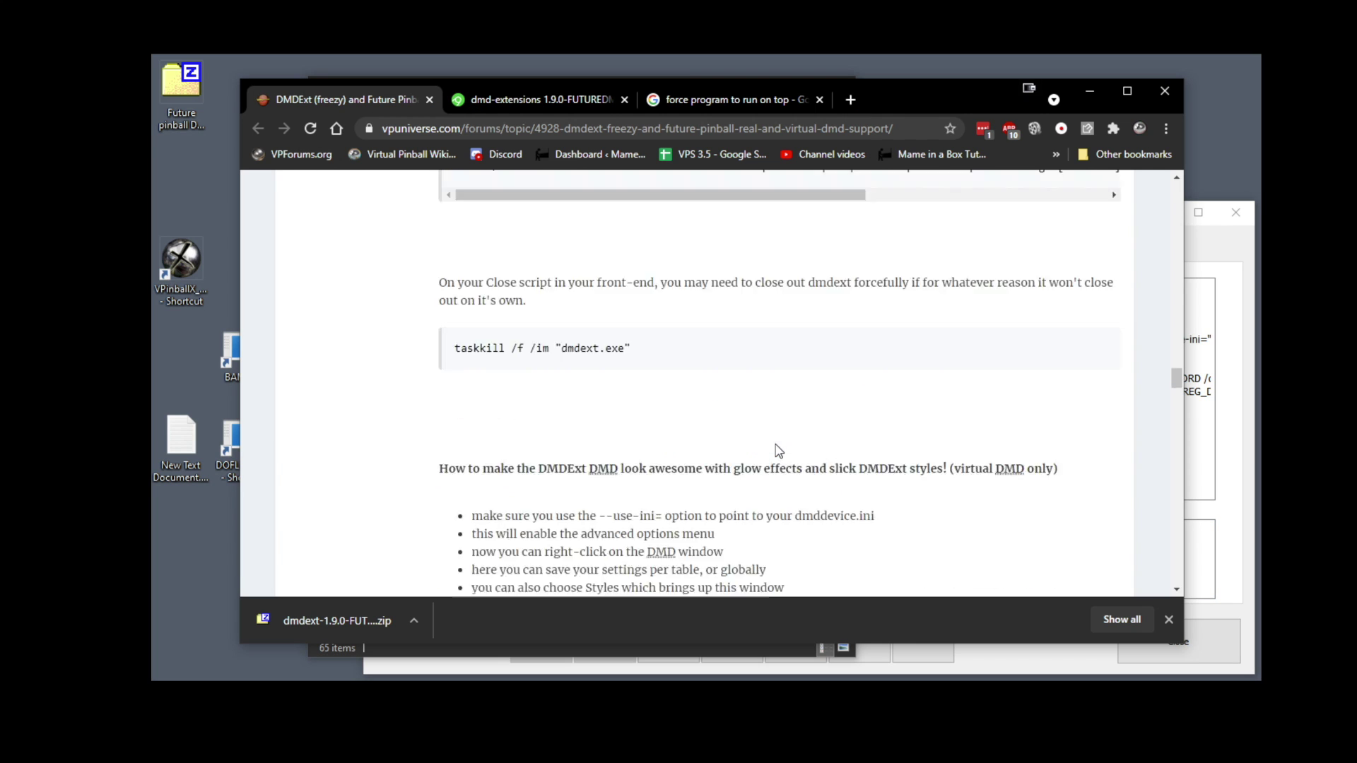
drag(631, 370, 467, 370)
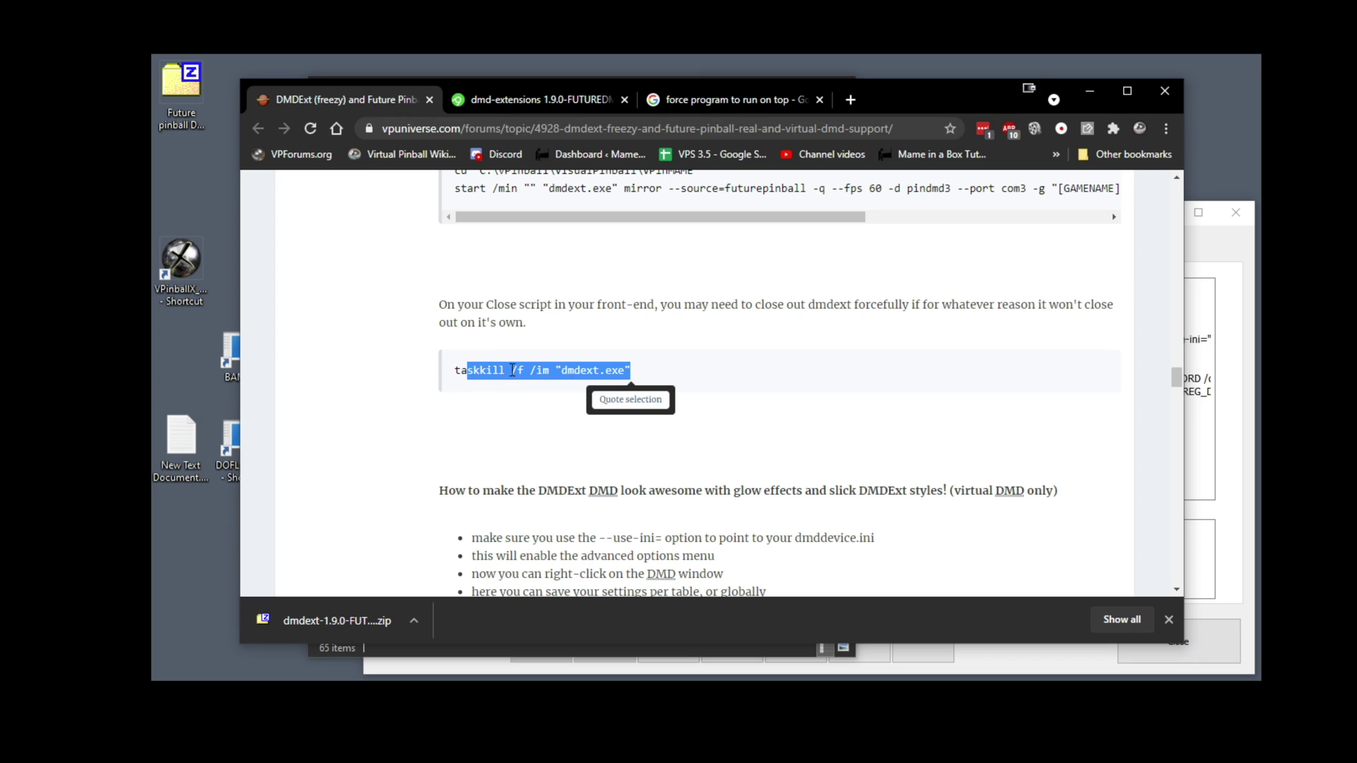
click(513, 370)
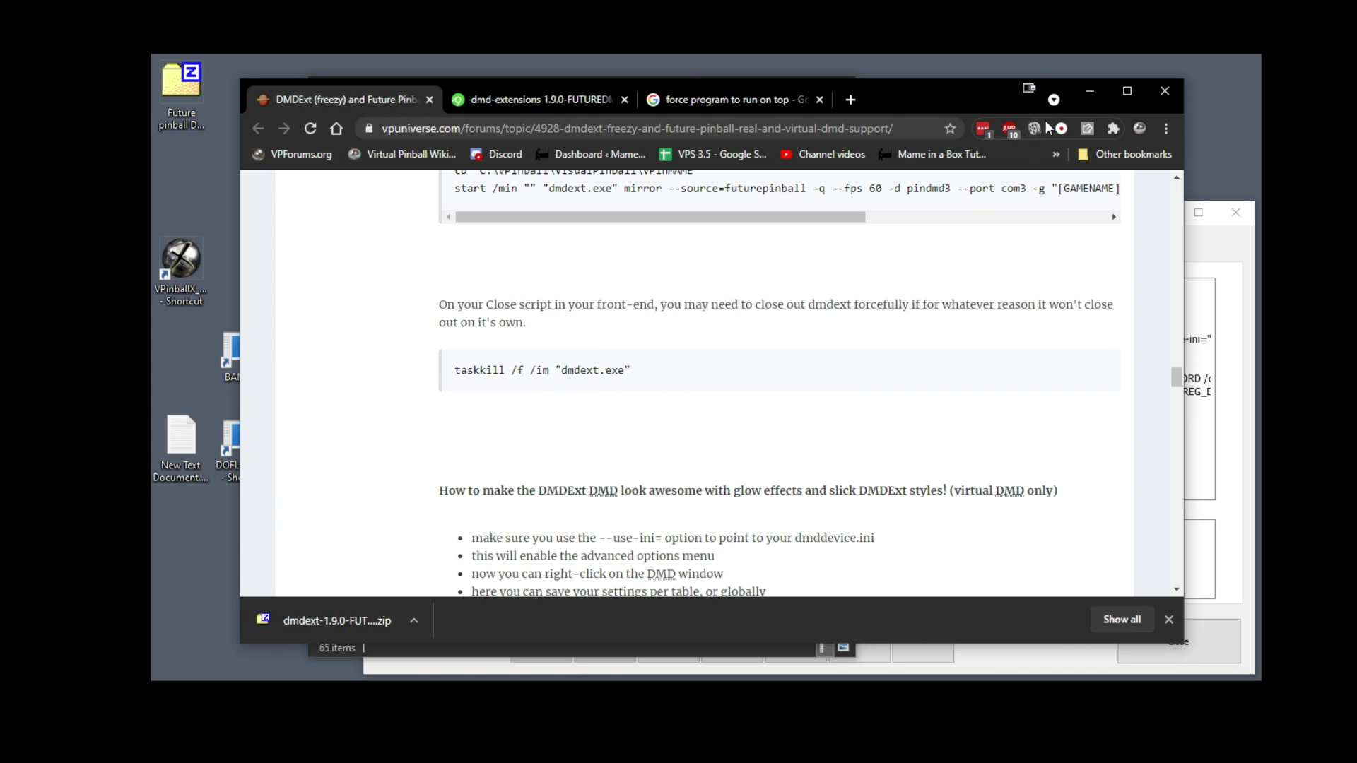
click(1093, 99)
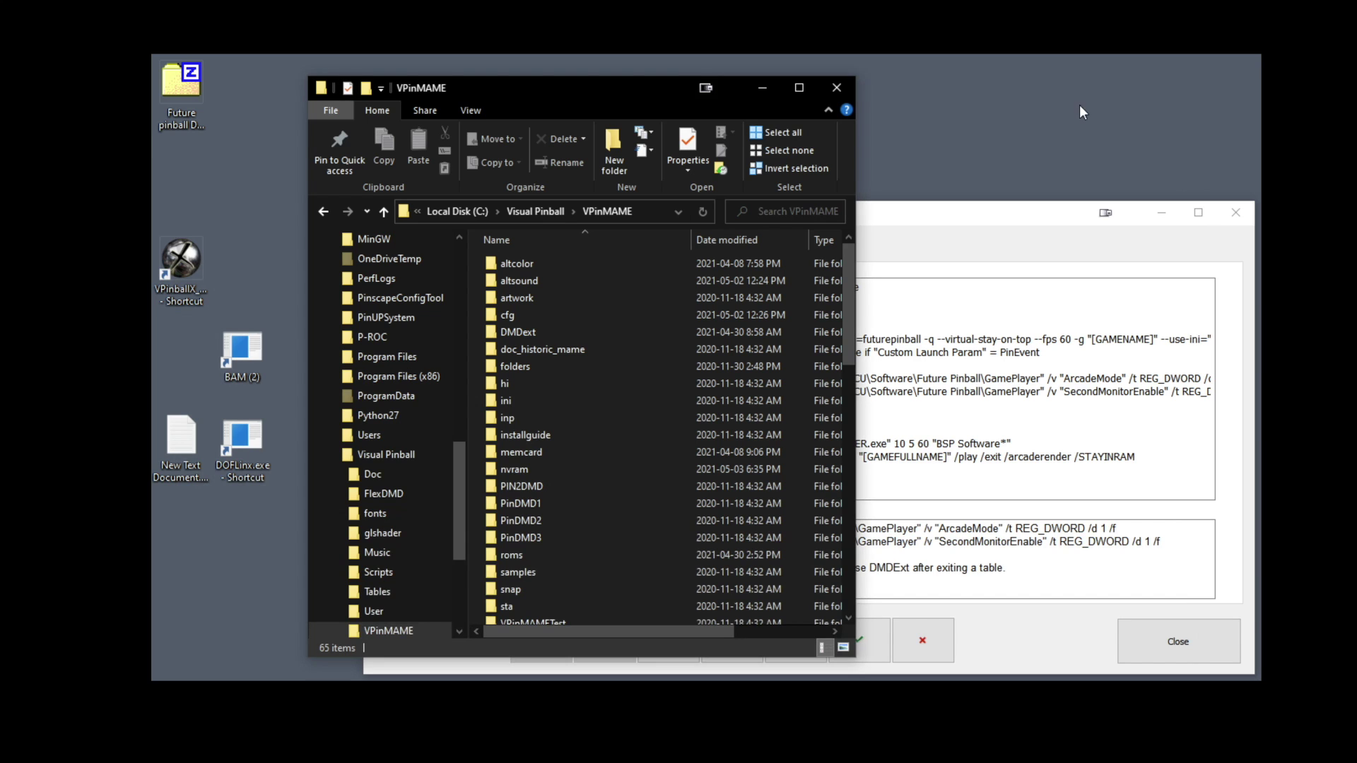
- Save Future Pinball's Close Script with the active line taskkill /f /im "dmdext.exe" and close Emulator Setup
click(933, 506)
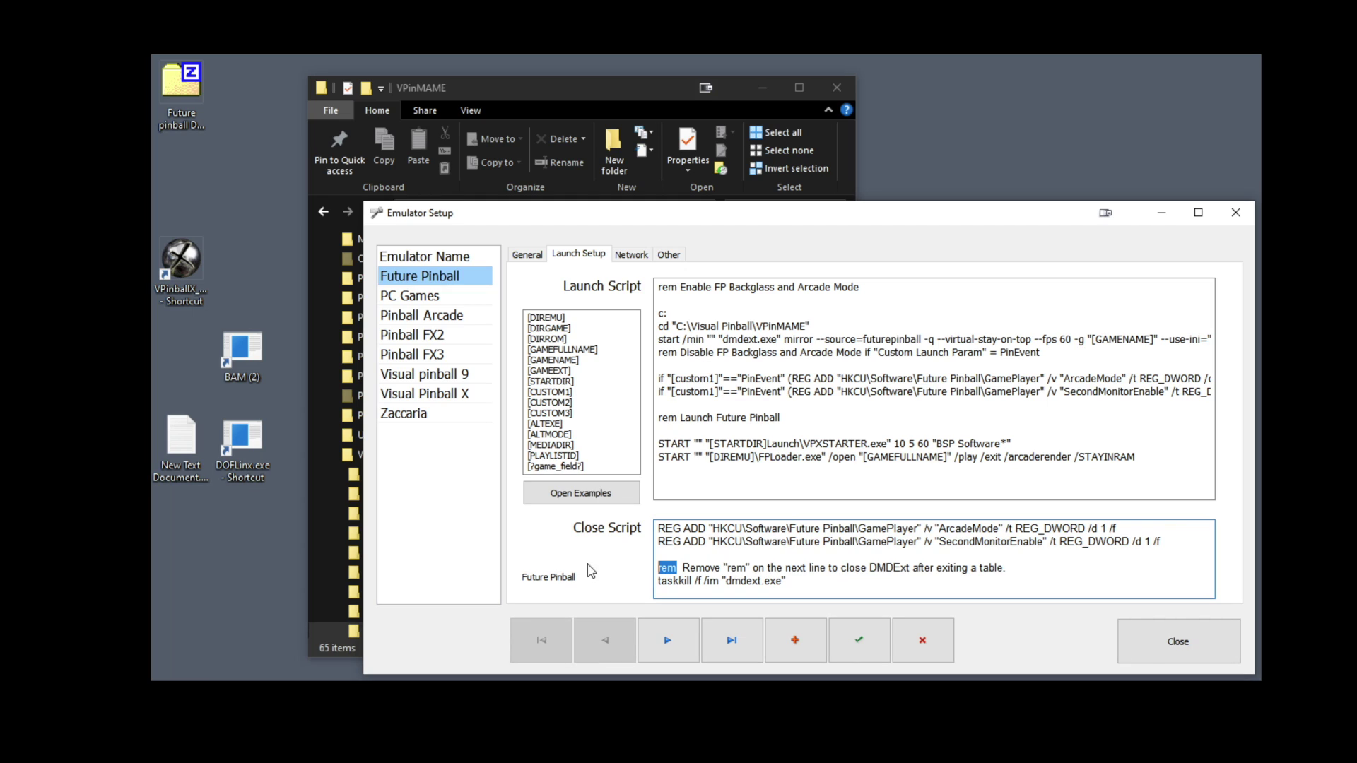
click(659, 581)
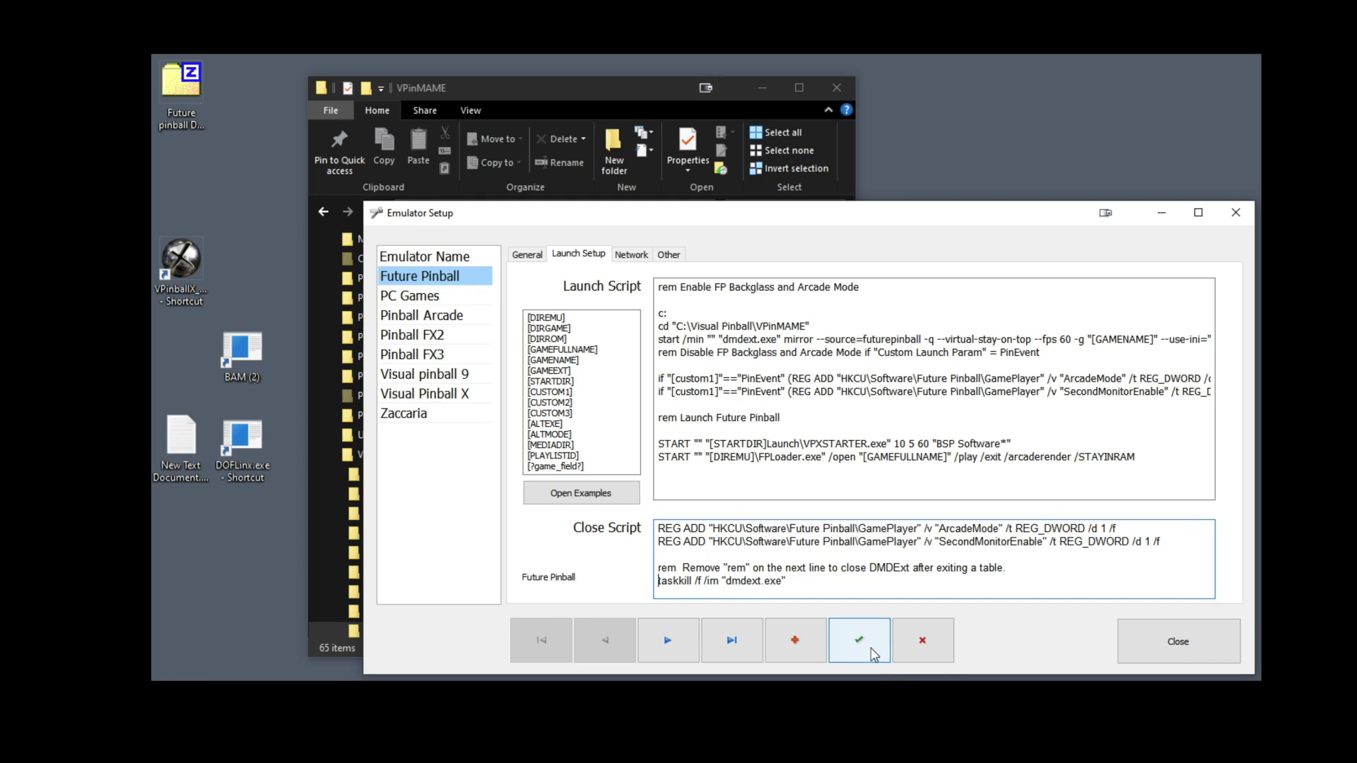
click(916, 643)
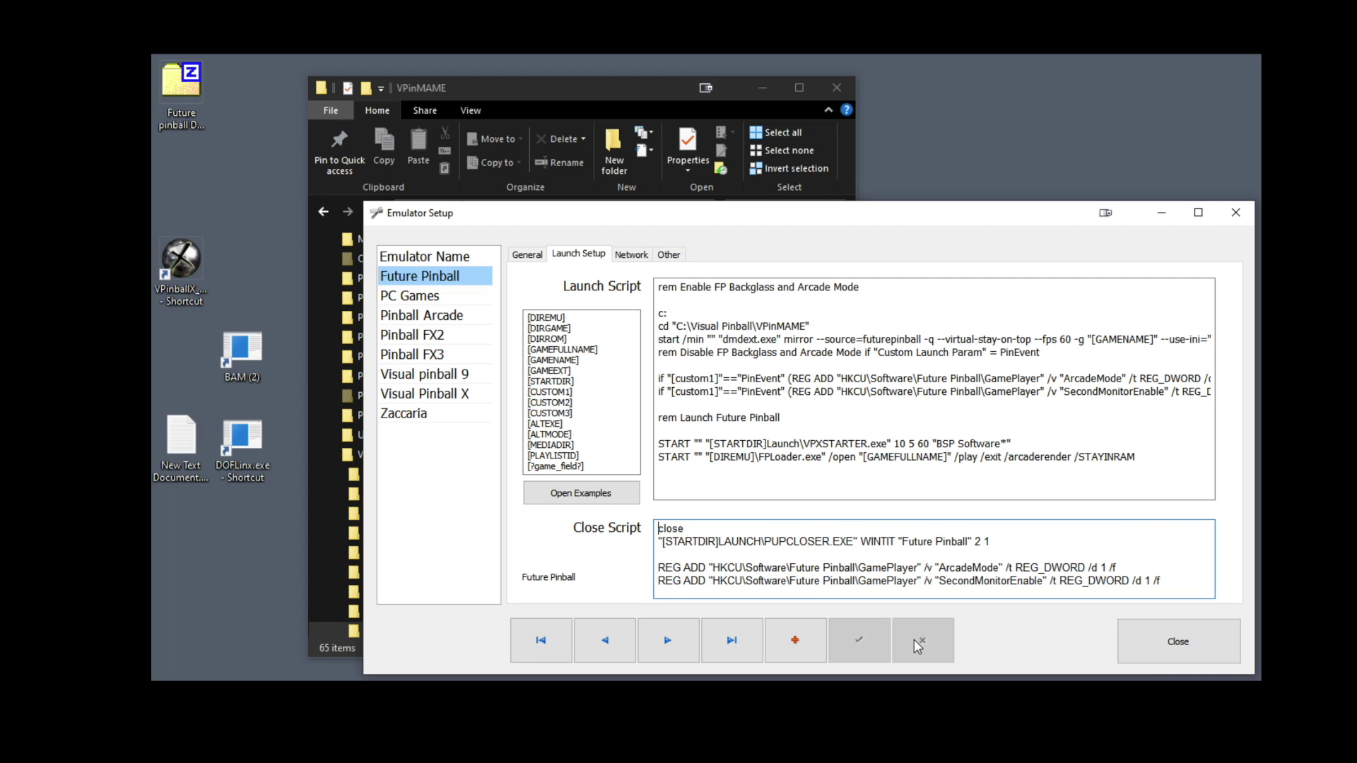
click(1177, 656)
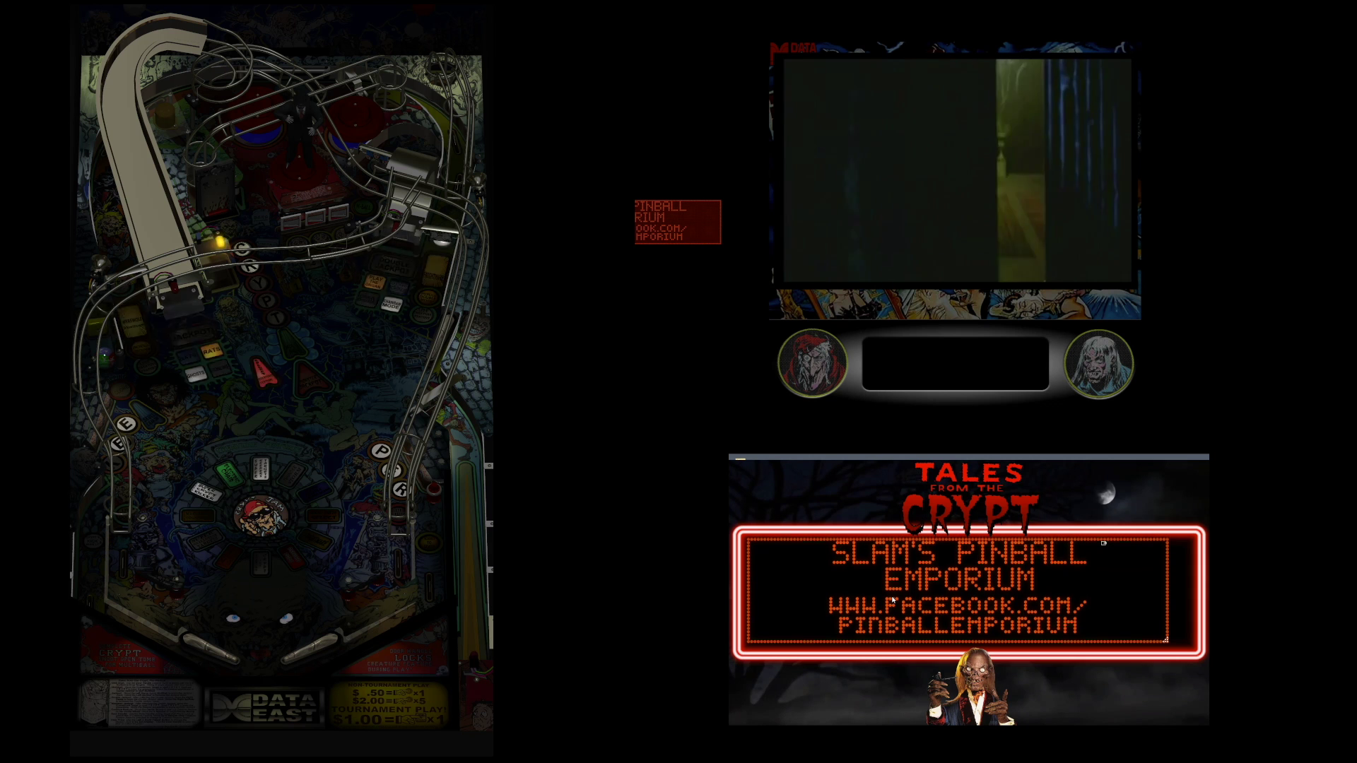
- Save the virtual DMD's position for the Tales from the Crypt table, "TFTC (DOFLinx)", only
right_click(935, 616)
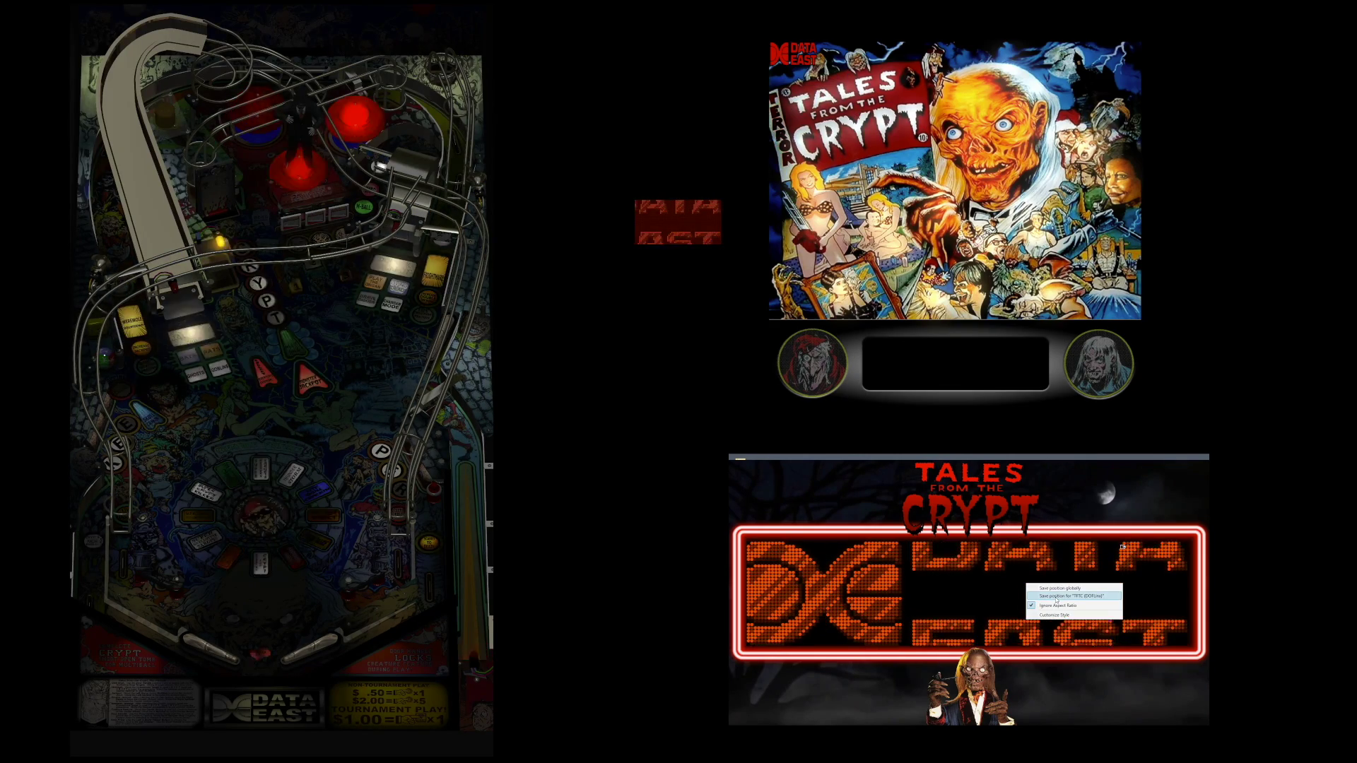
click(1056, 598)
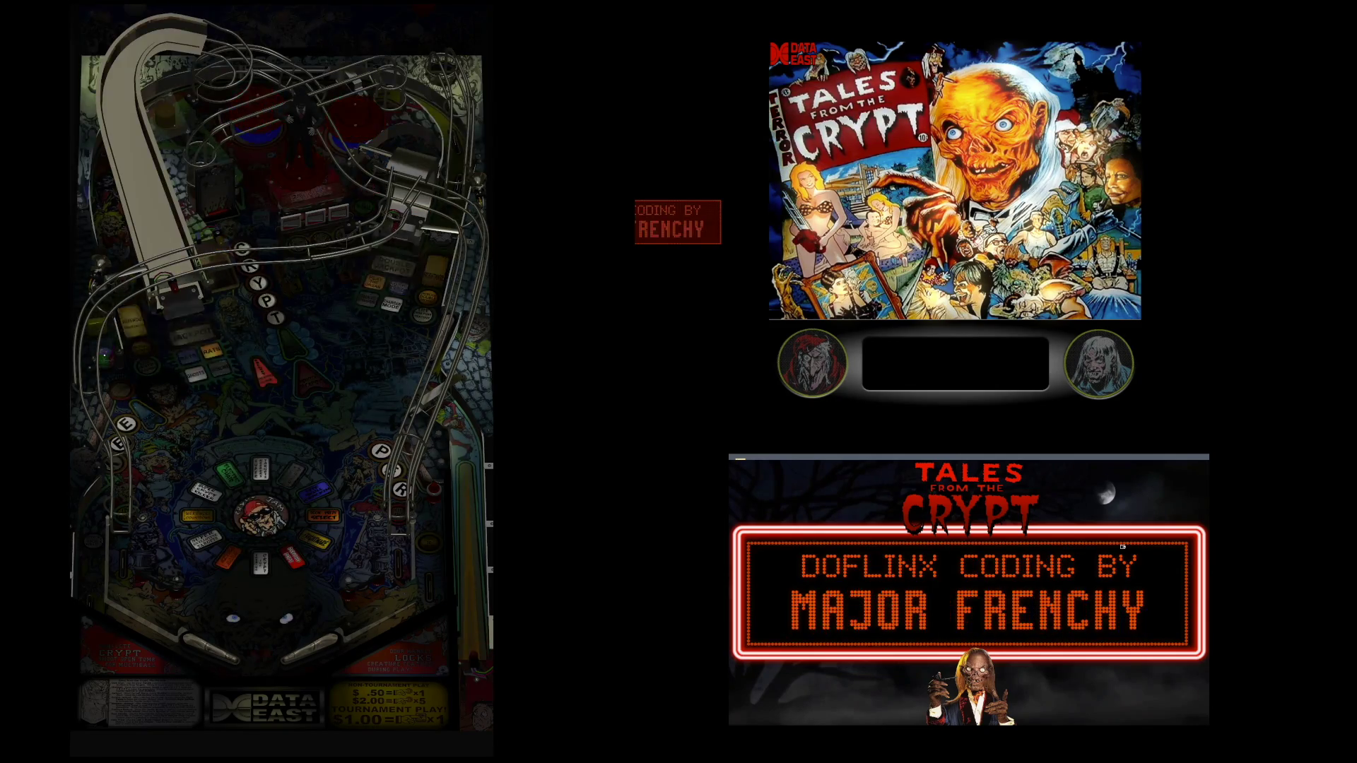
- In BAM's Table & Lighting settings, set the global Backbox preset to Backglass stretch and leave the menu
key(q)
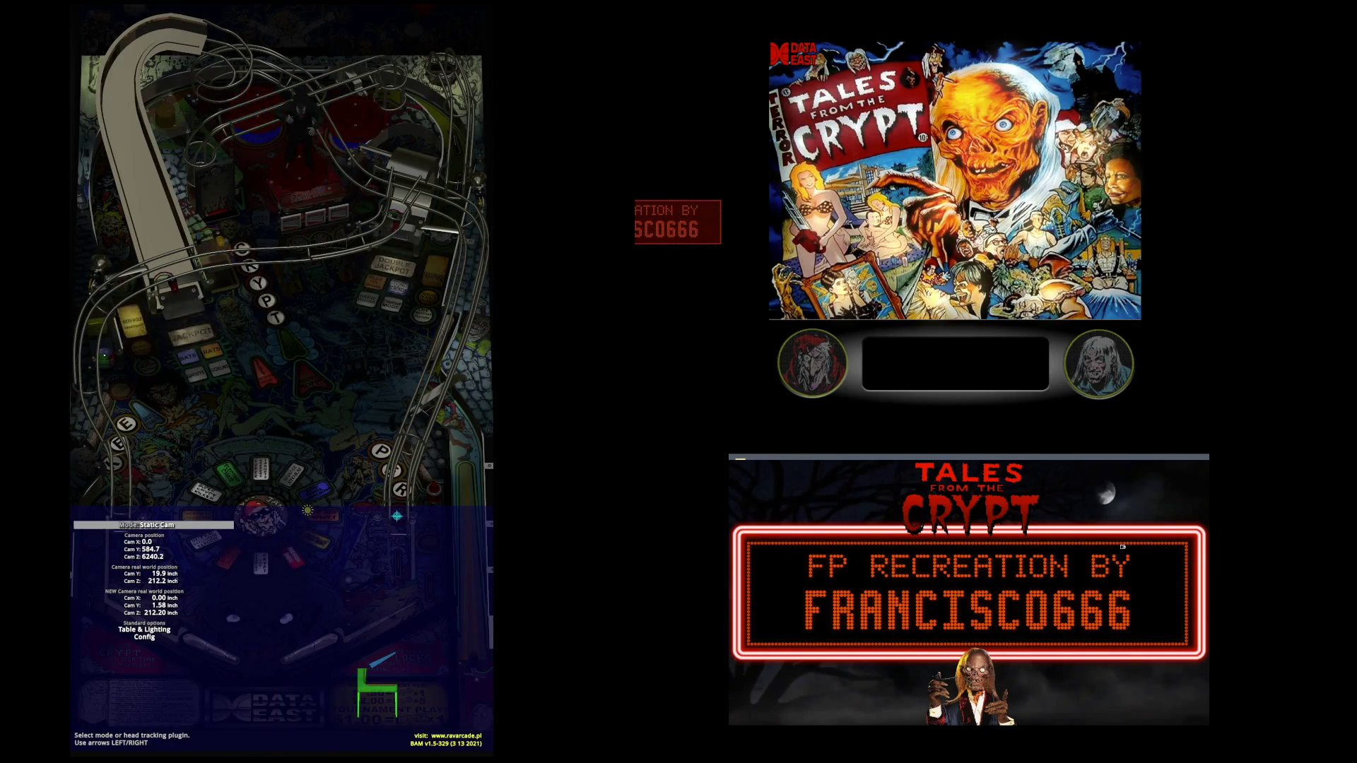
key(Down)
key(Down)
key(Down)
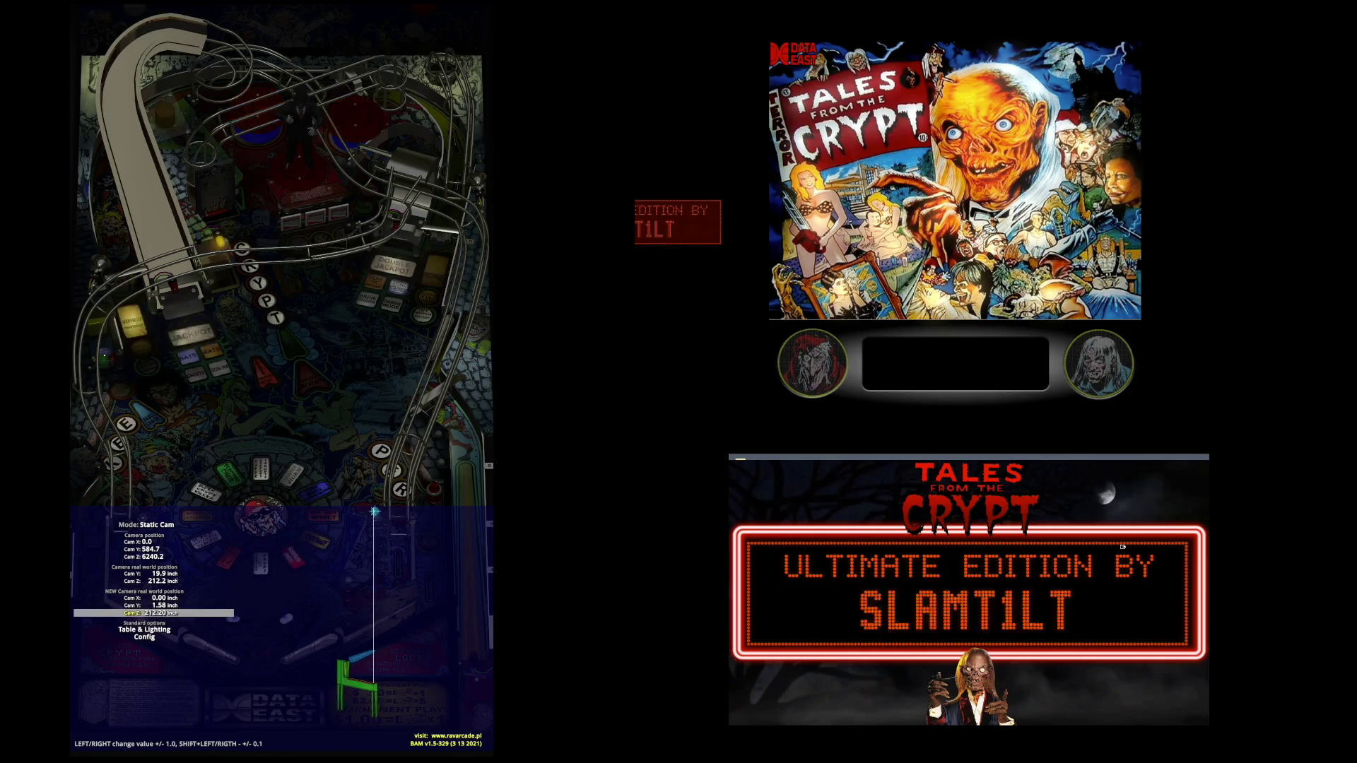
key(Down)
key(Return)
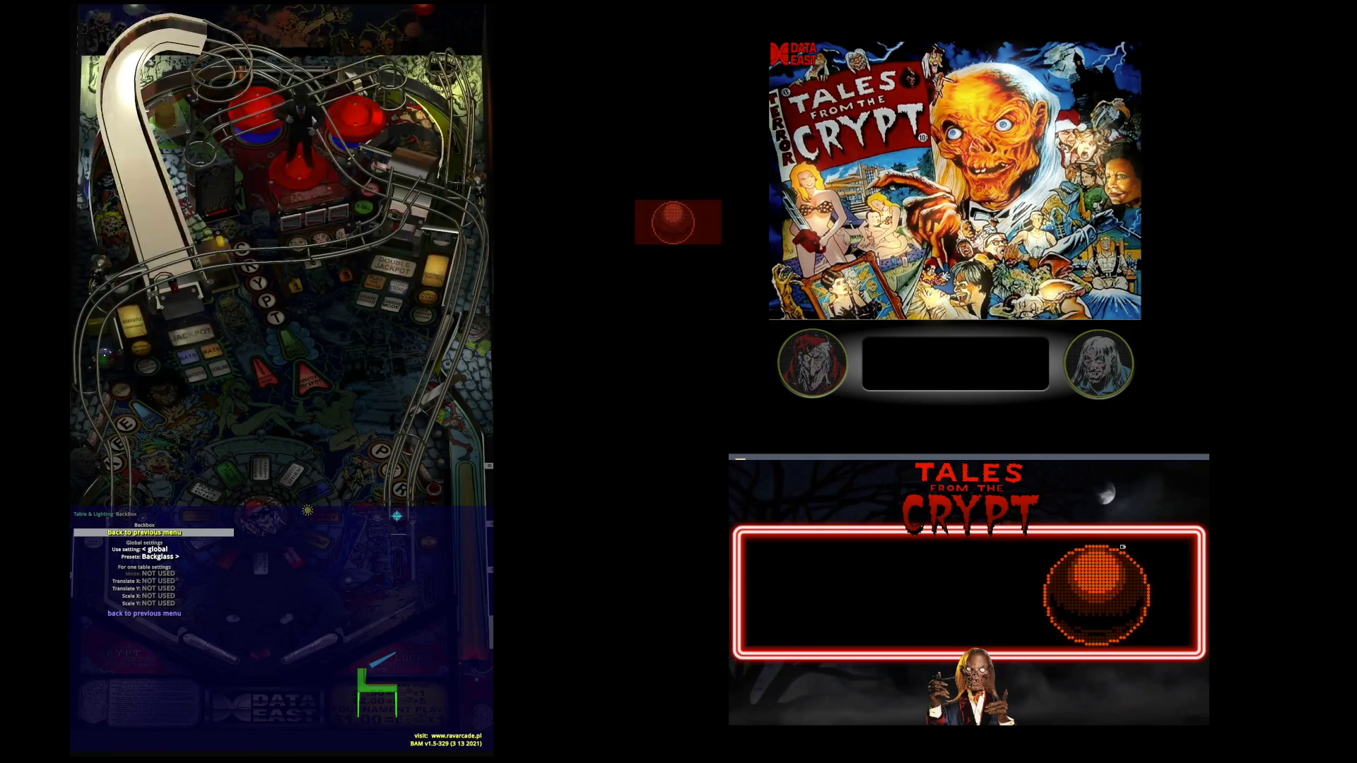
key(Down)
key(Down)
key(Right)
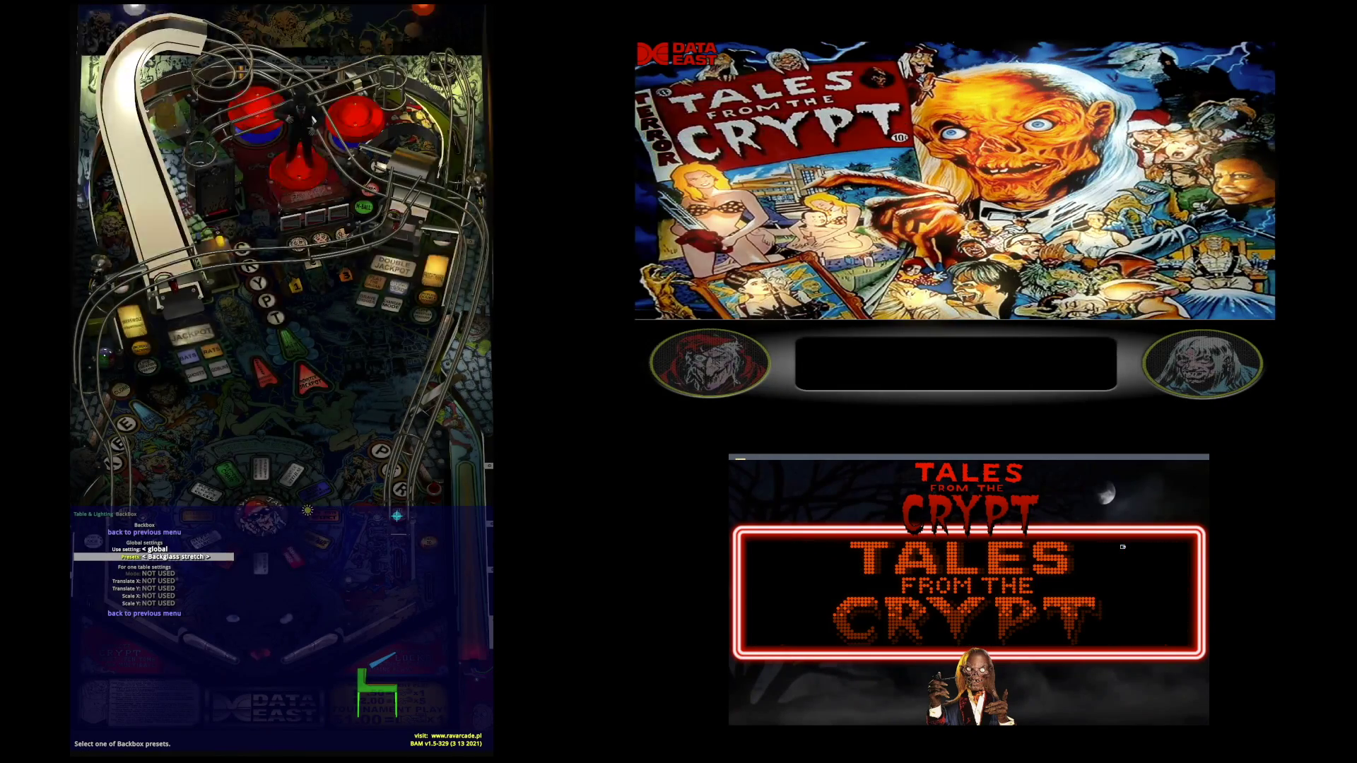
key(Escape)
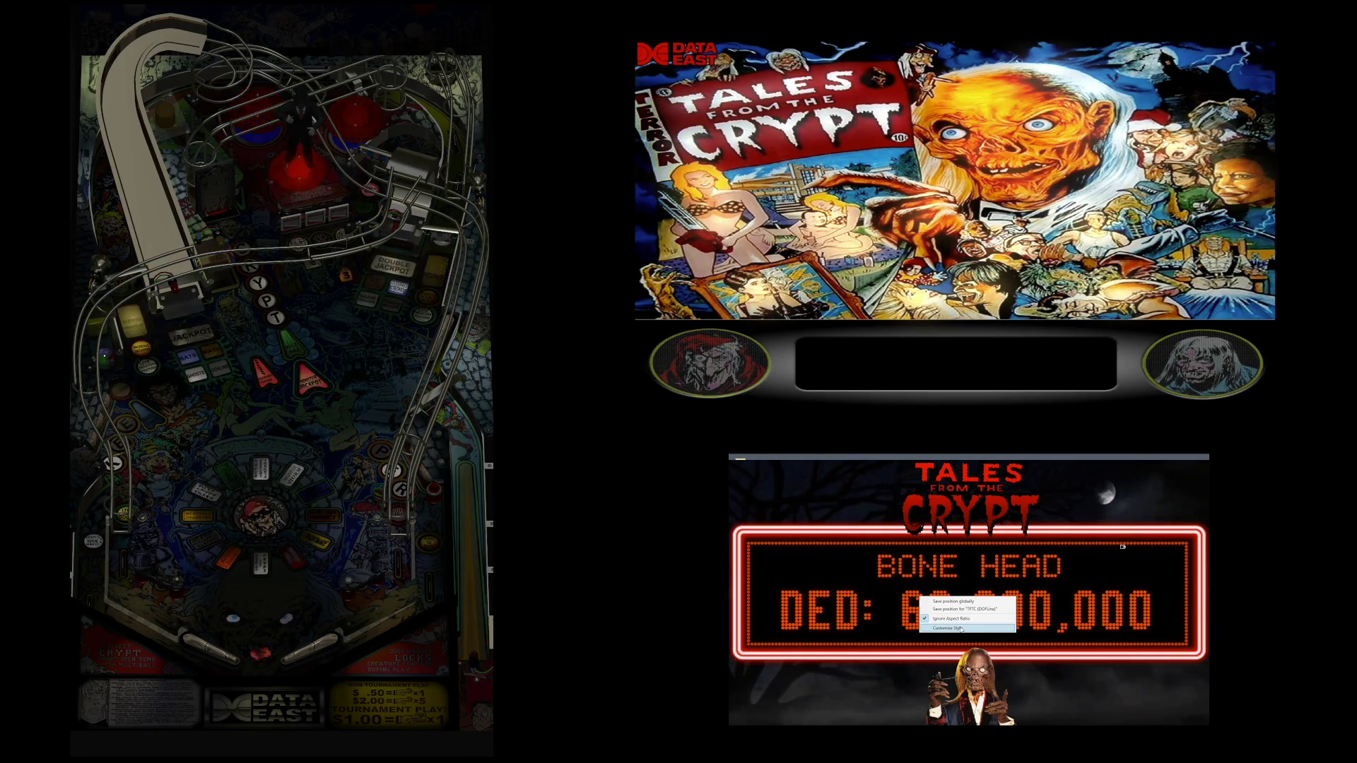
- Open the Customize Style settings of the virtual DMD
click(956, 628)
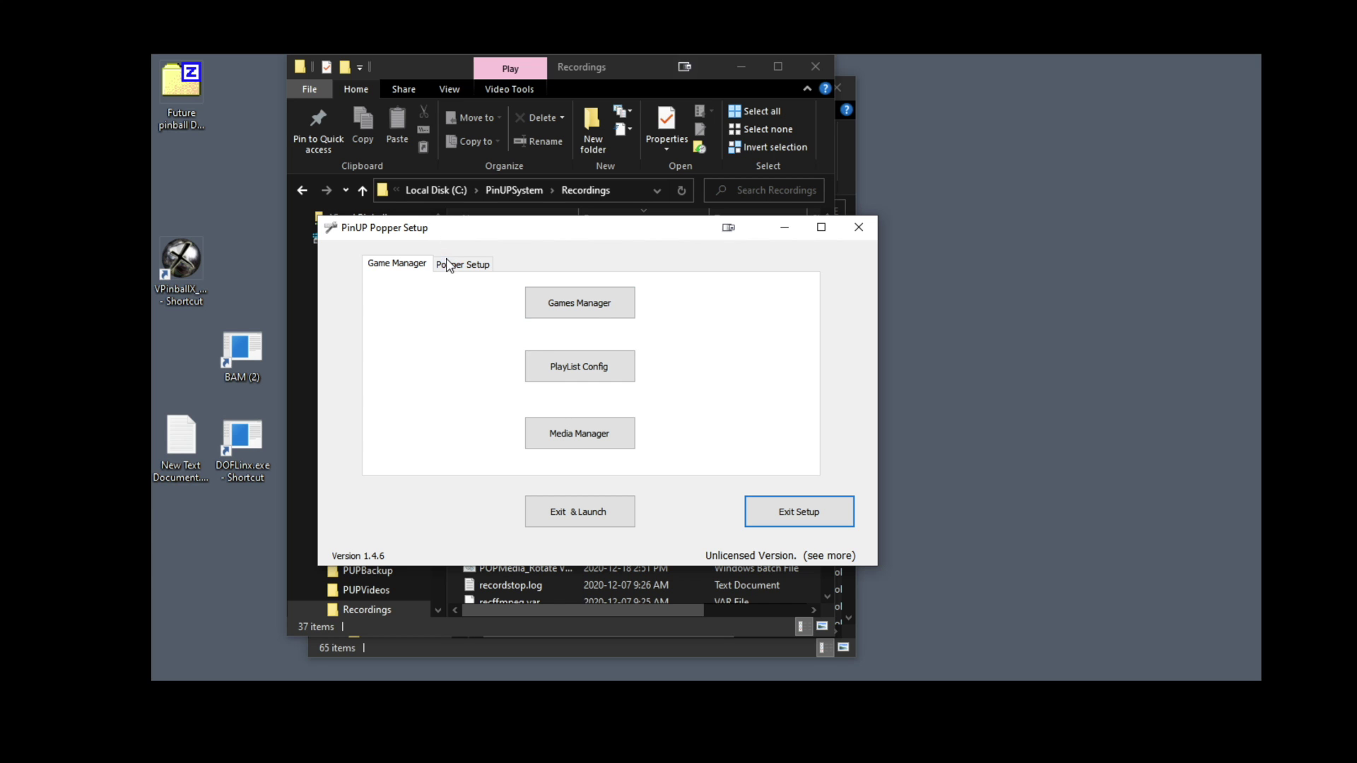
- Comment out the taskkill line in Future Pinball's Close Script with "rem", save the script, and exit PinUP Popper Setup
click(450, 266)
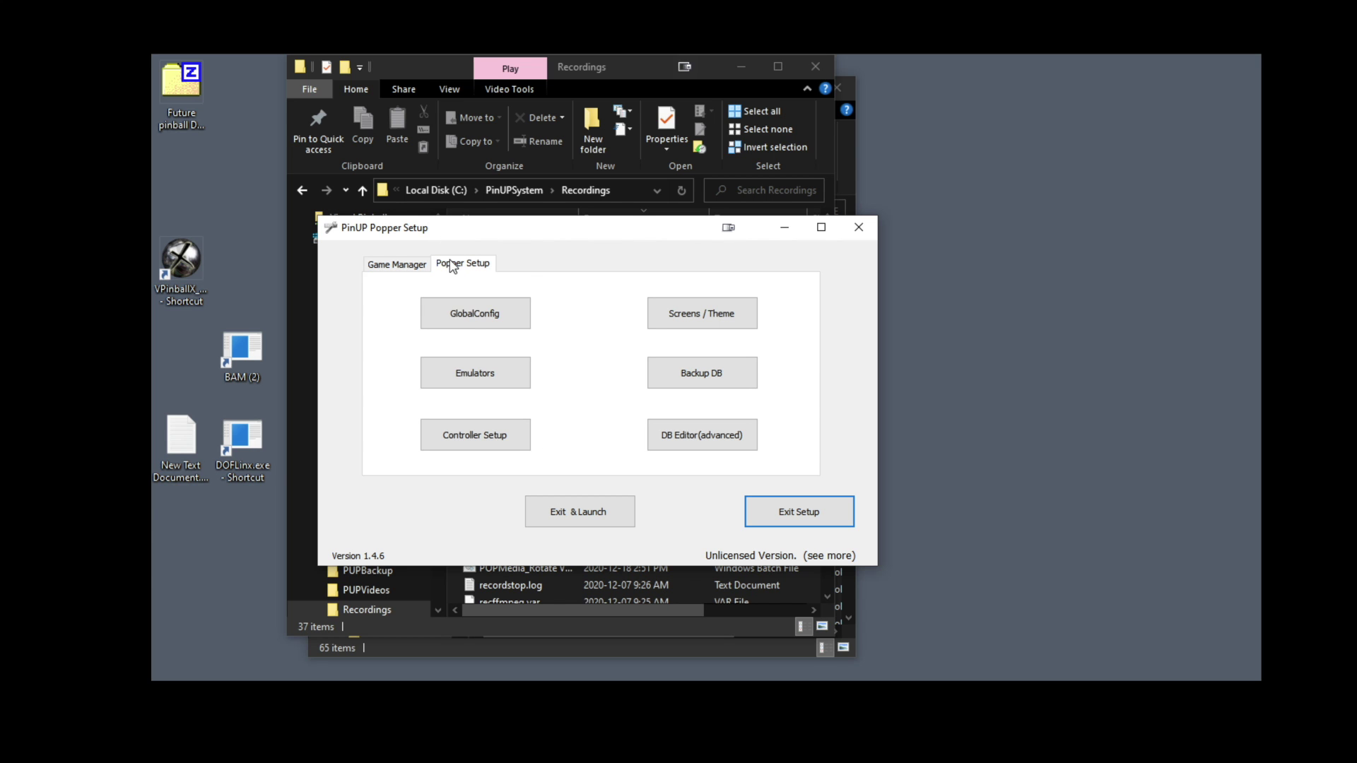
click(481, 385)
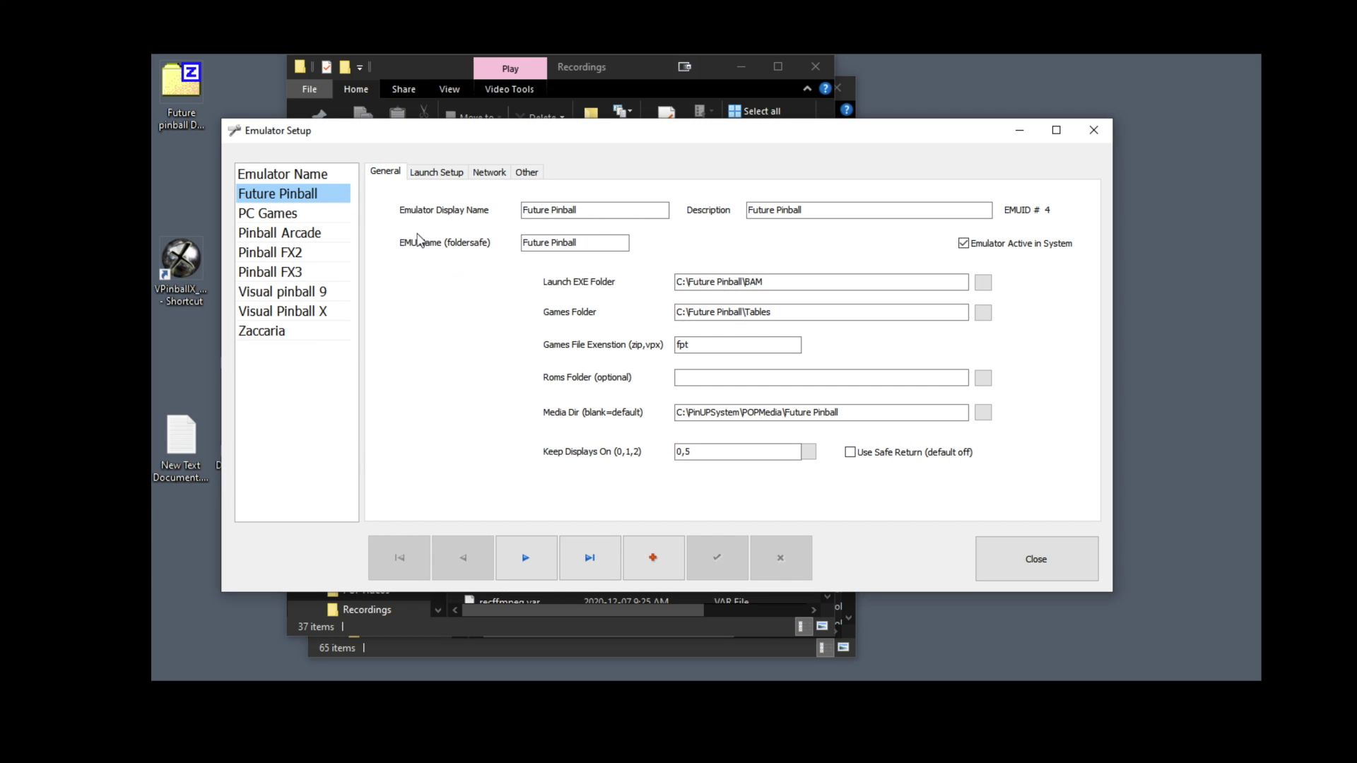
click(432, 177)
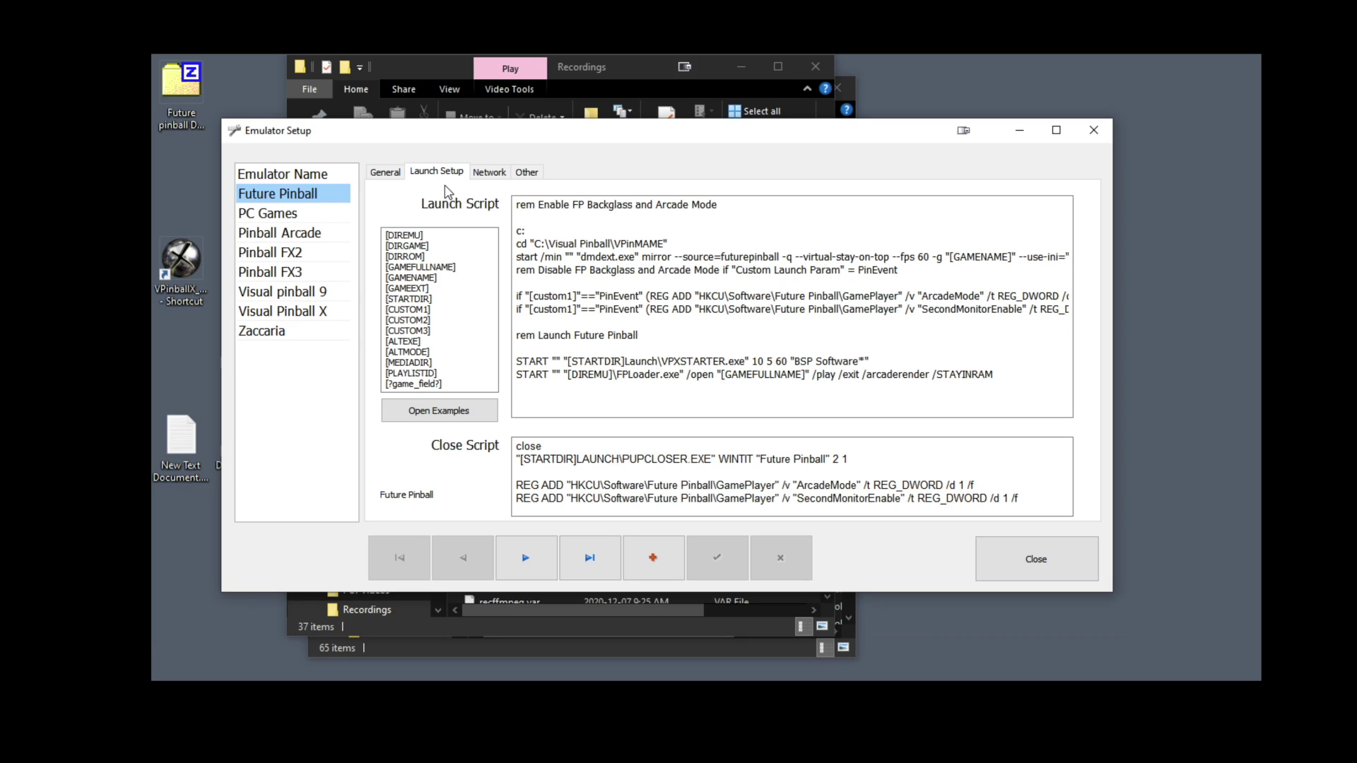
key(ctrl+a)
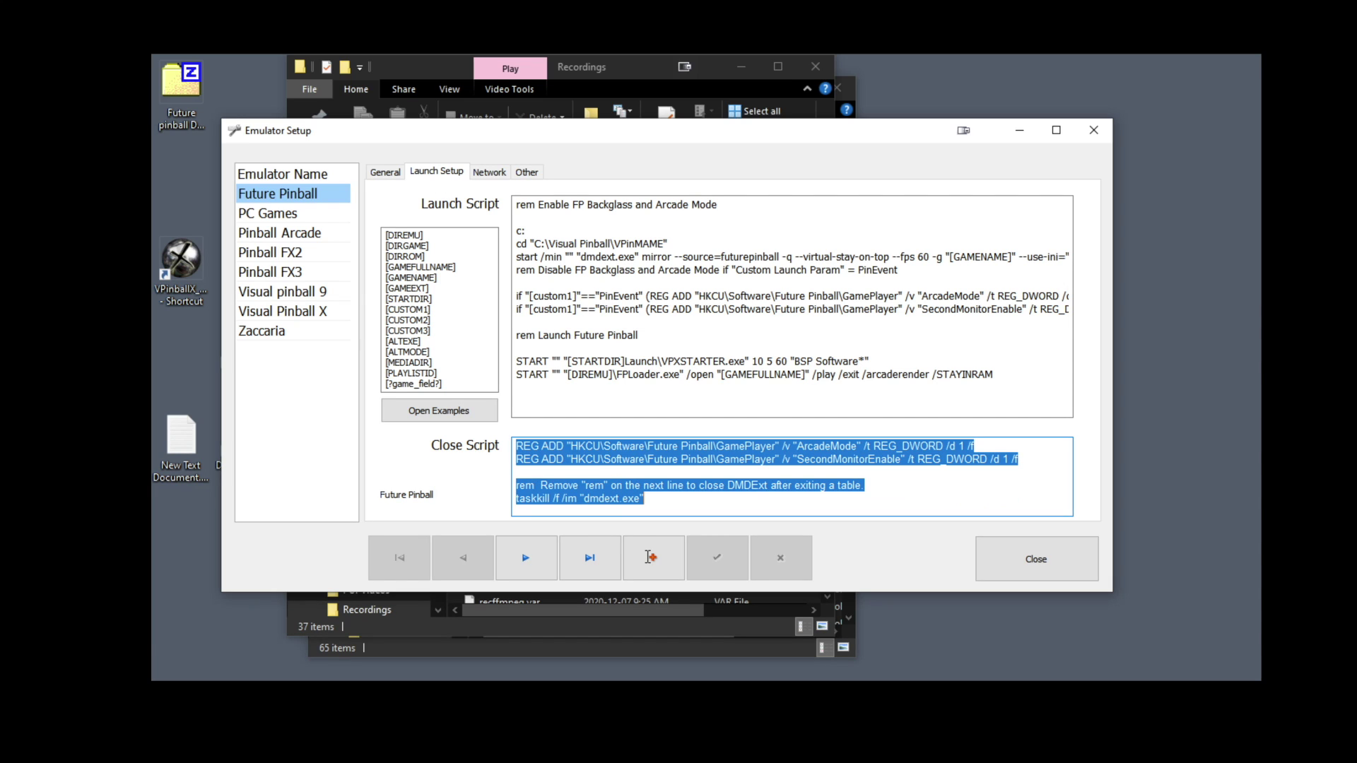
click(517, 498)
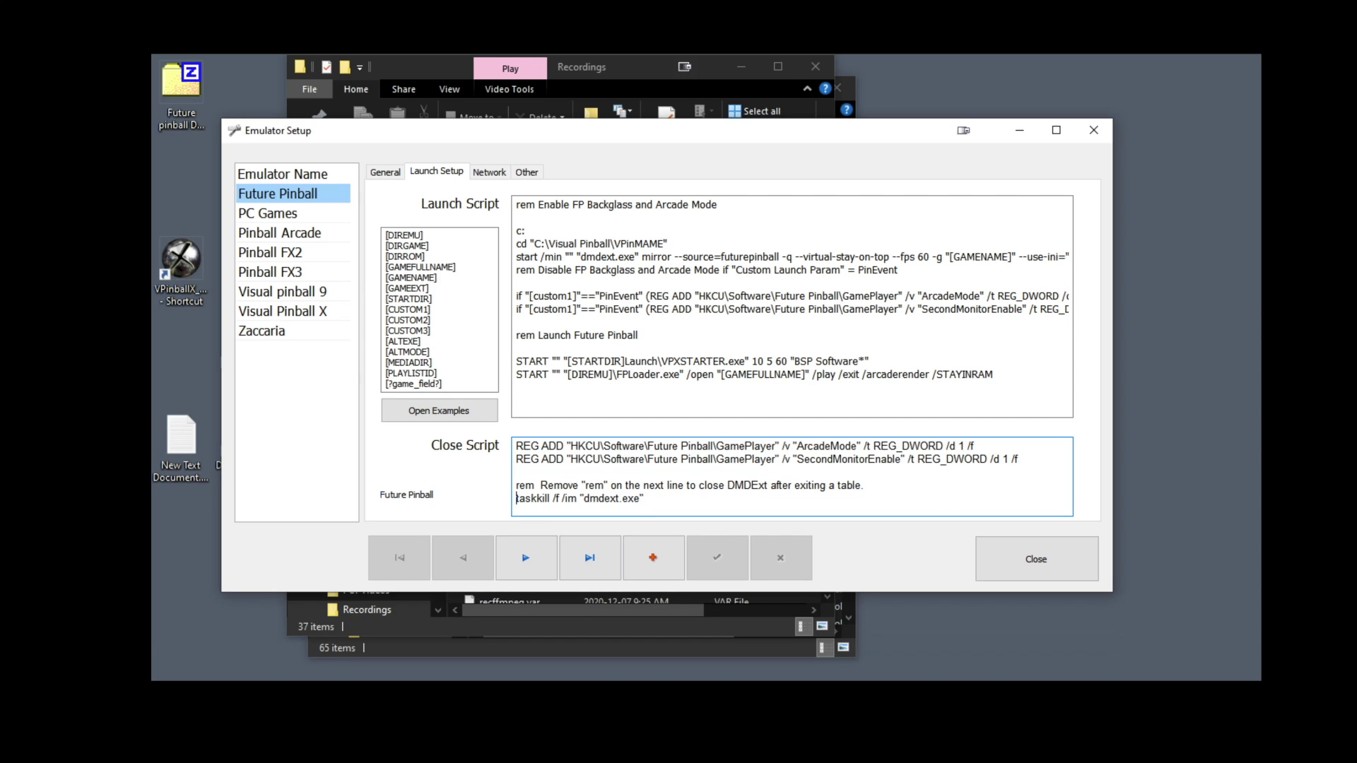
text(rem)
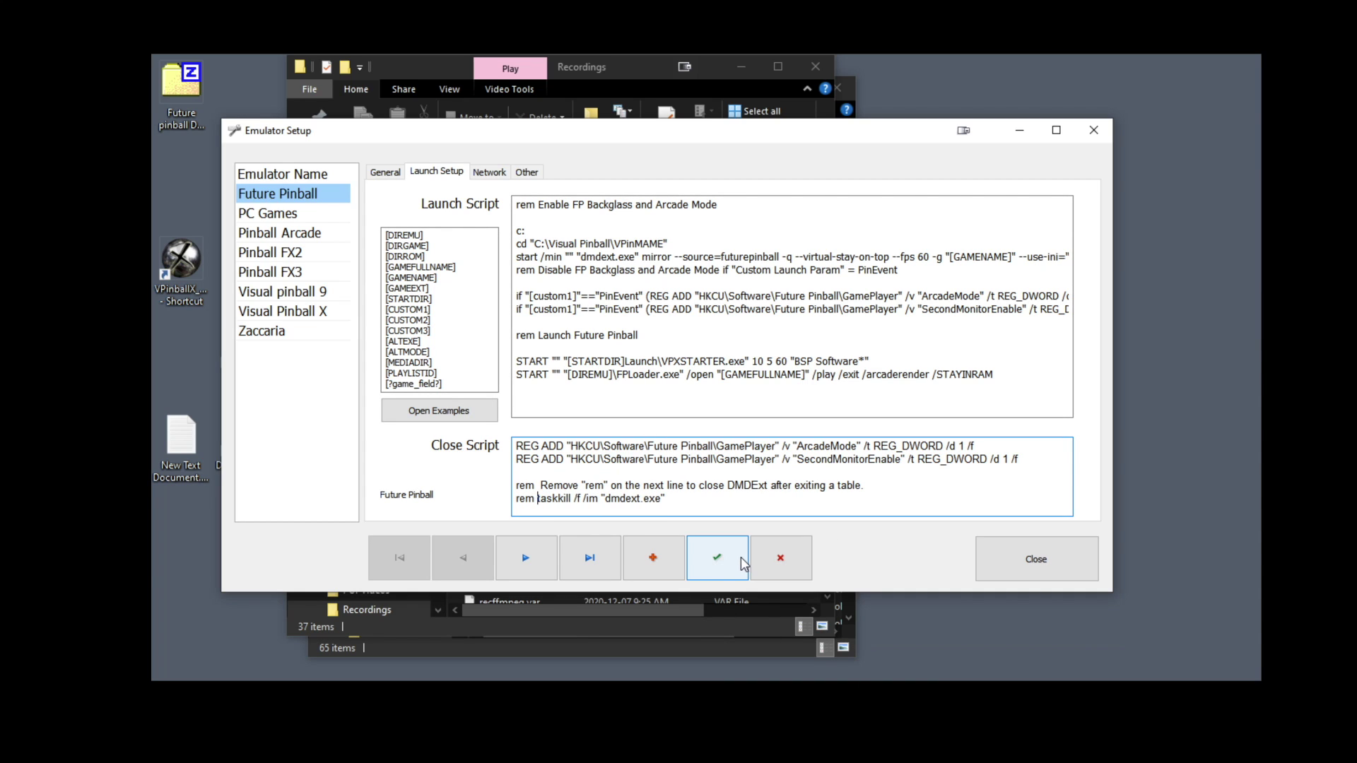
click(697, 567)
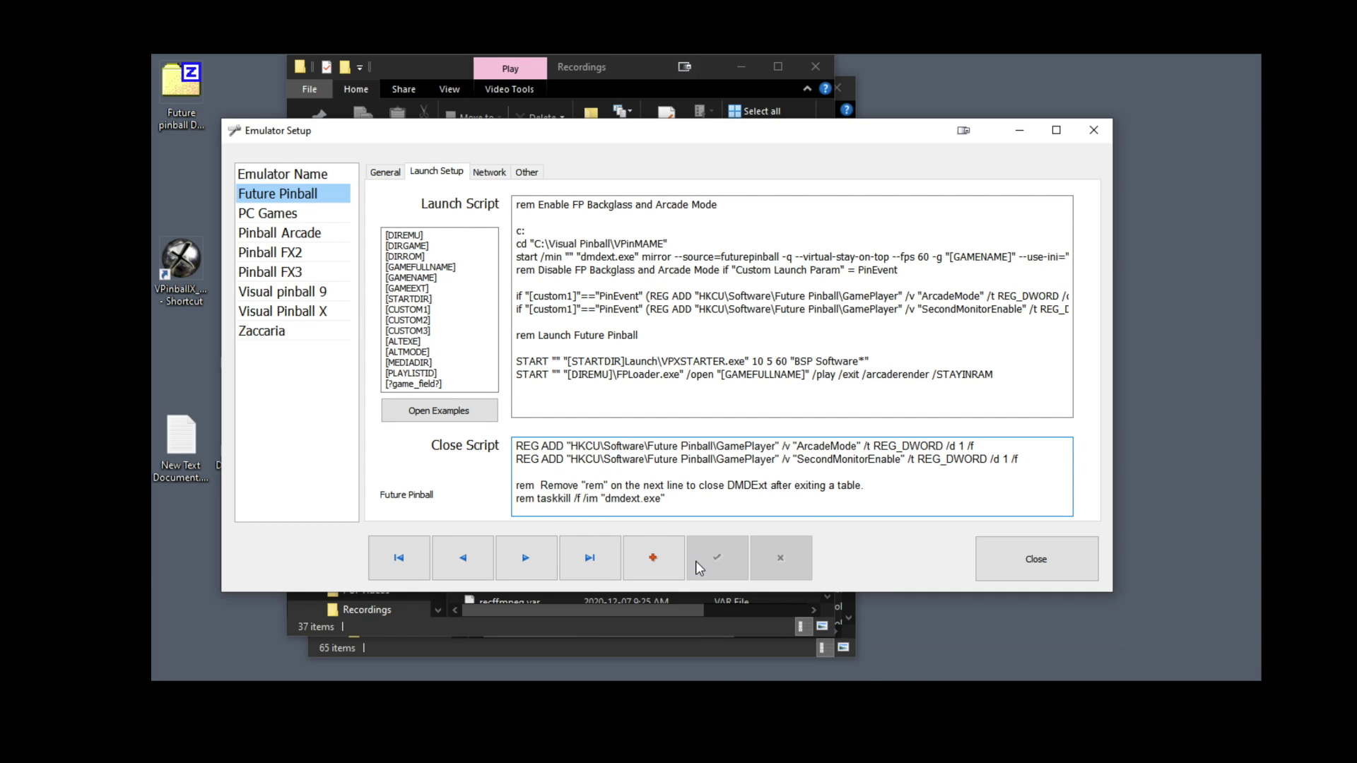
click(1045, 580)
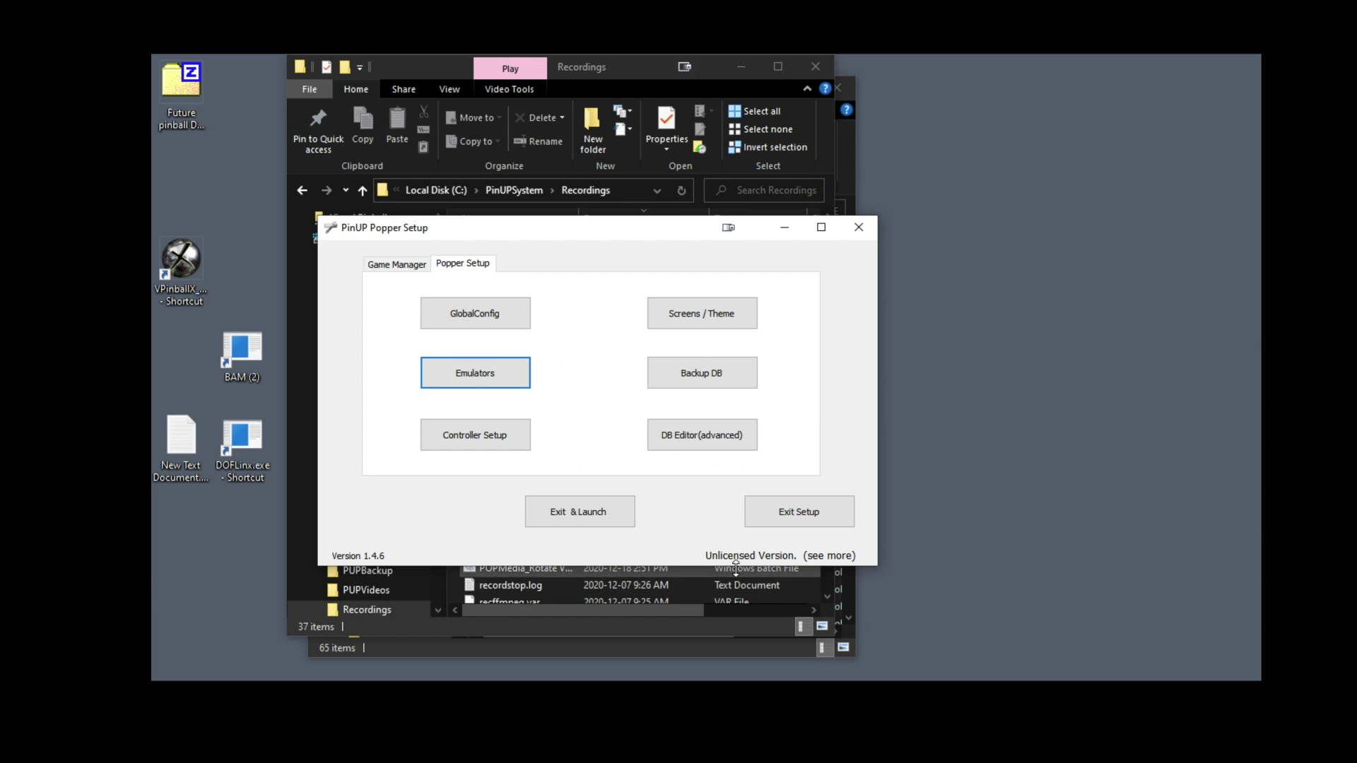
click(799, 512)
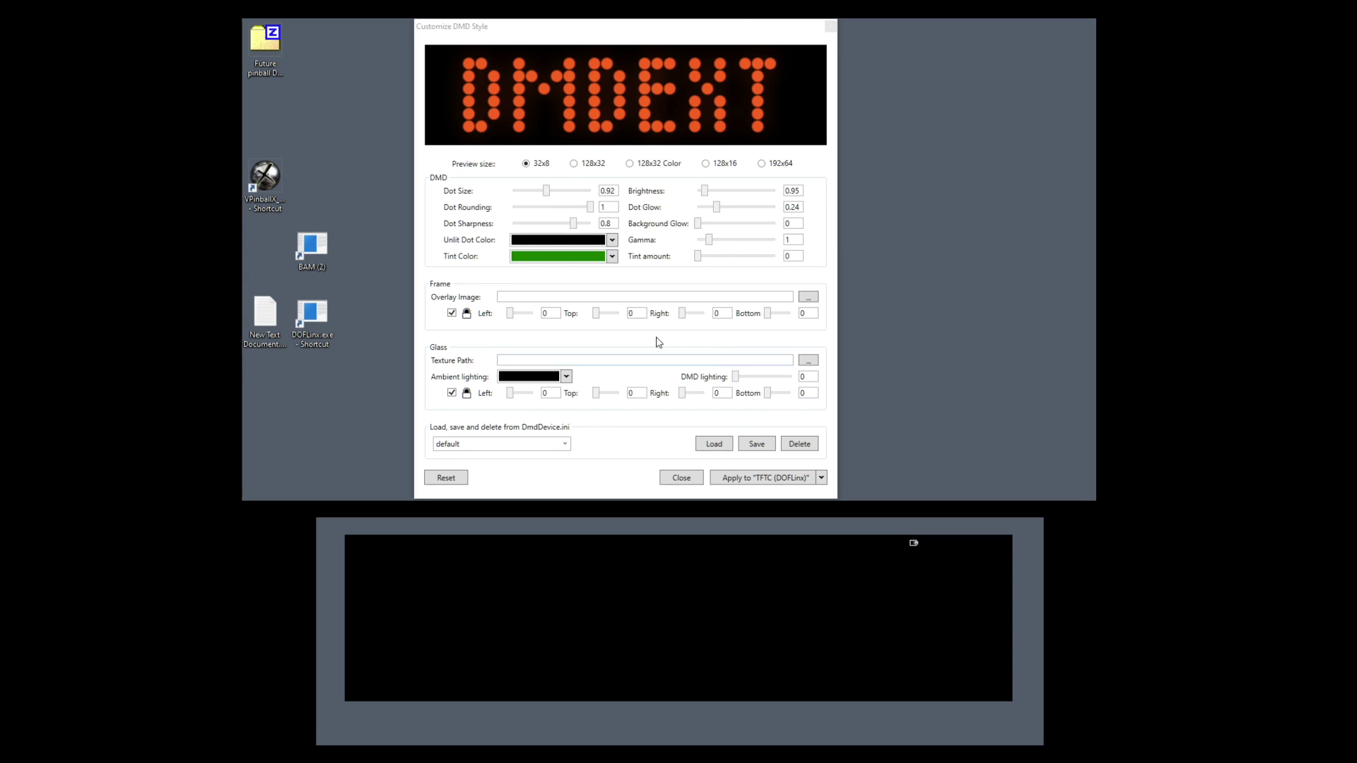
- Compare the DMD style preview at 128x32 Color, 128x16 and 192x64, and set the preview size to 128x32
click(574, 164)
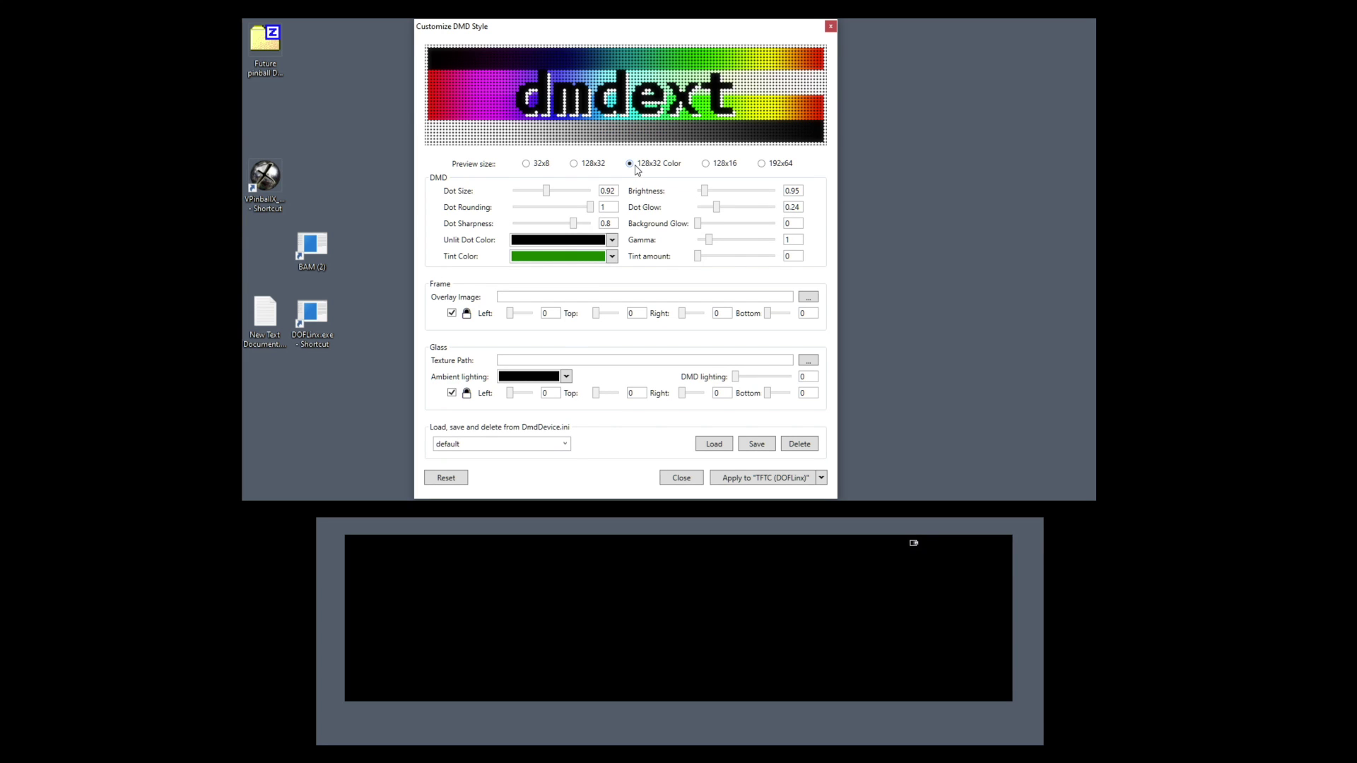
click(707, 165)
click(770, 166)
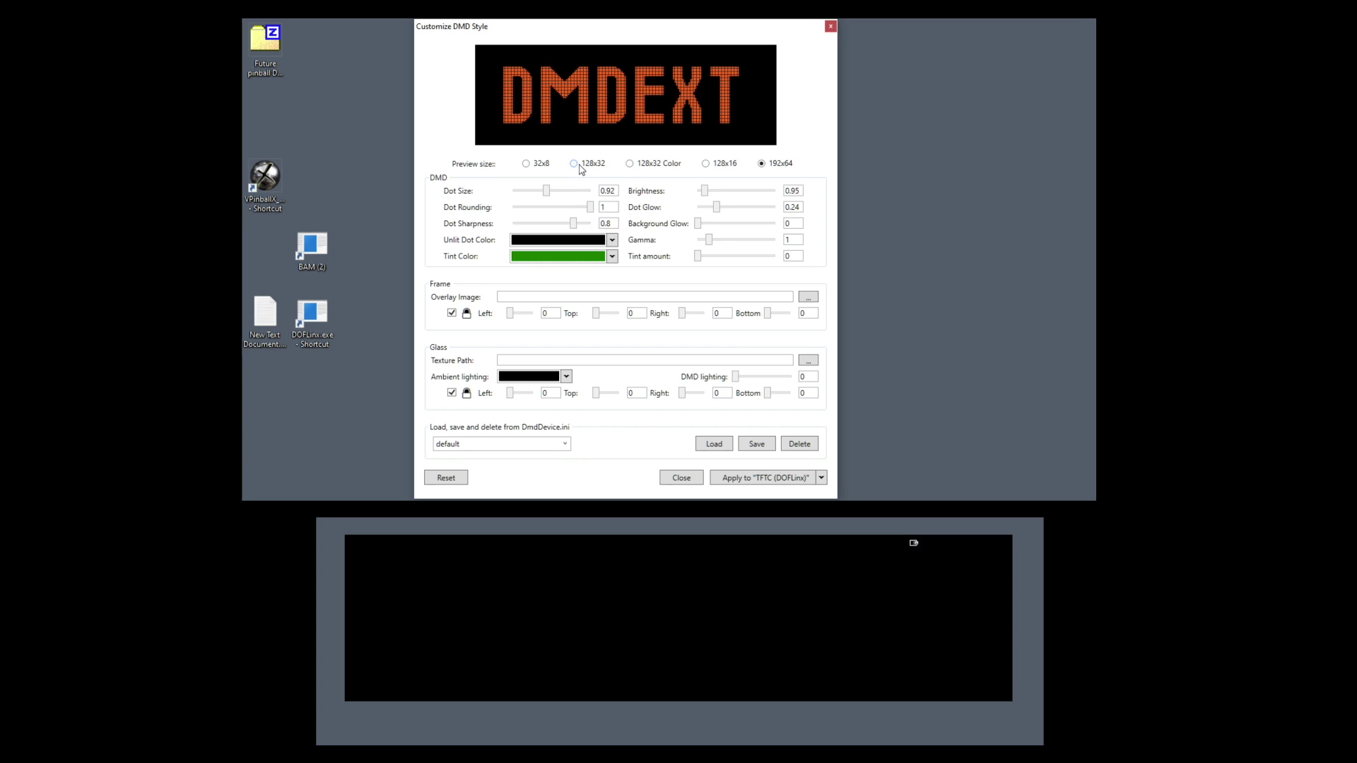
click(580, 167)
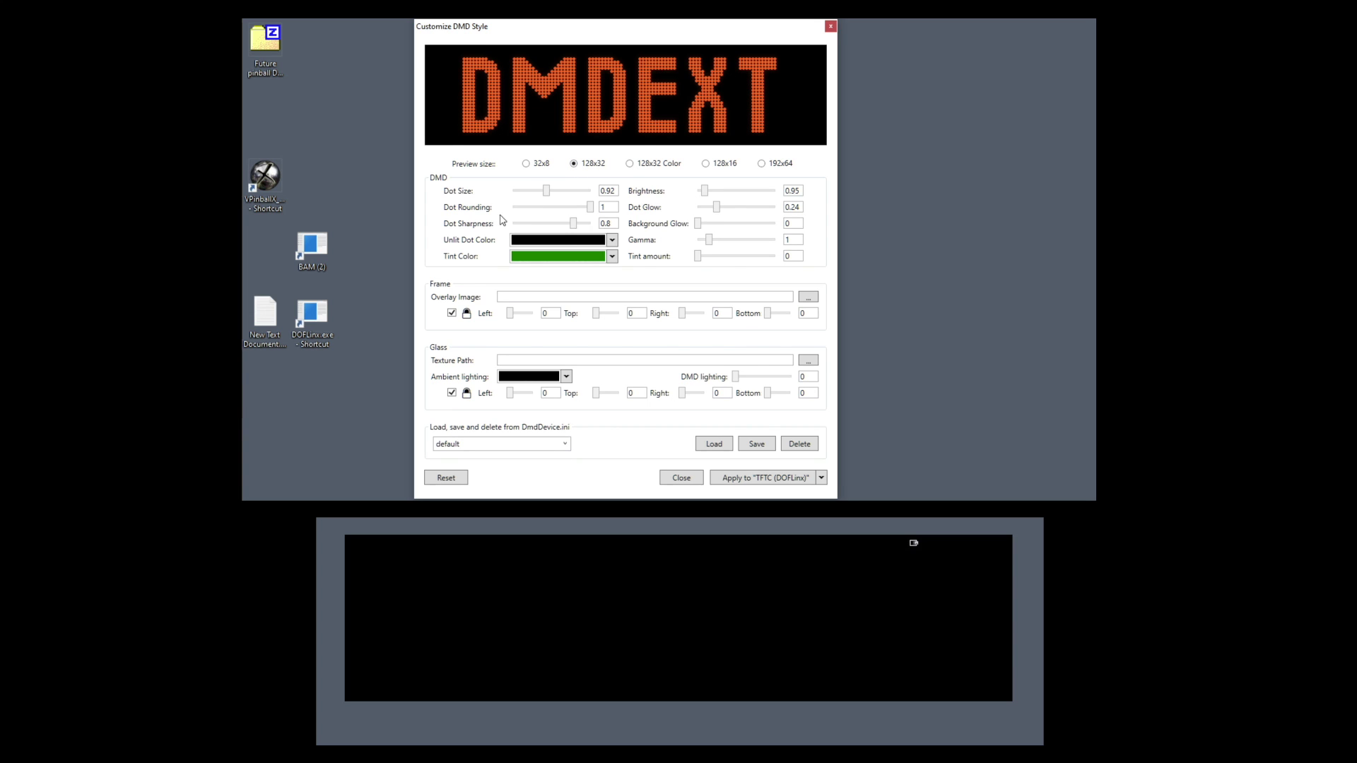
- Try a Dot Size of 0.1, then set Dot Size to 0.87 and Dot Rounding to 0.91
click(545, 195)
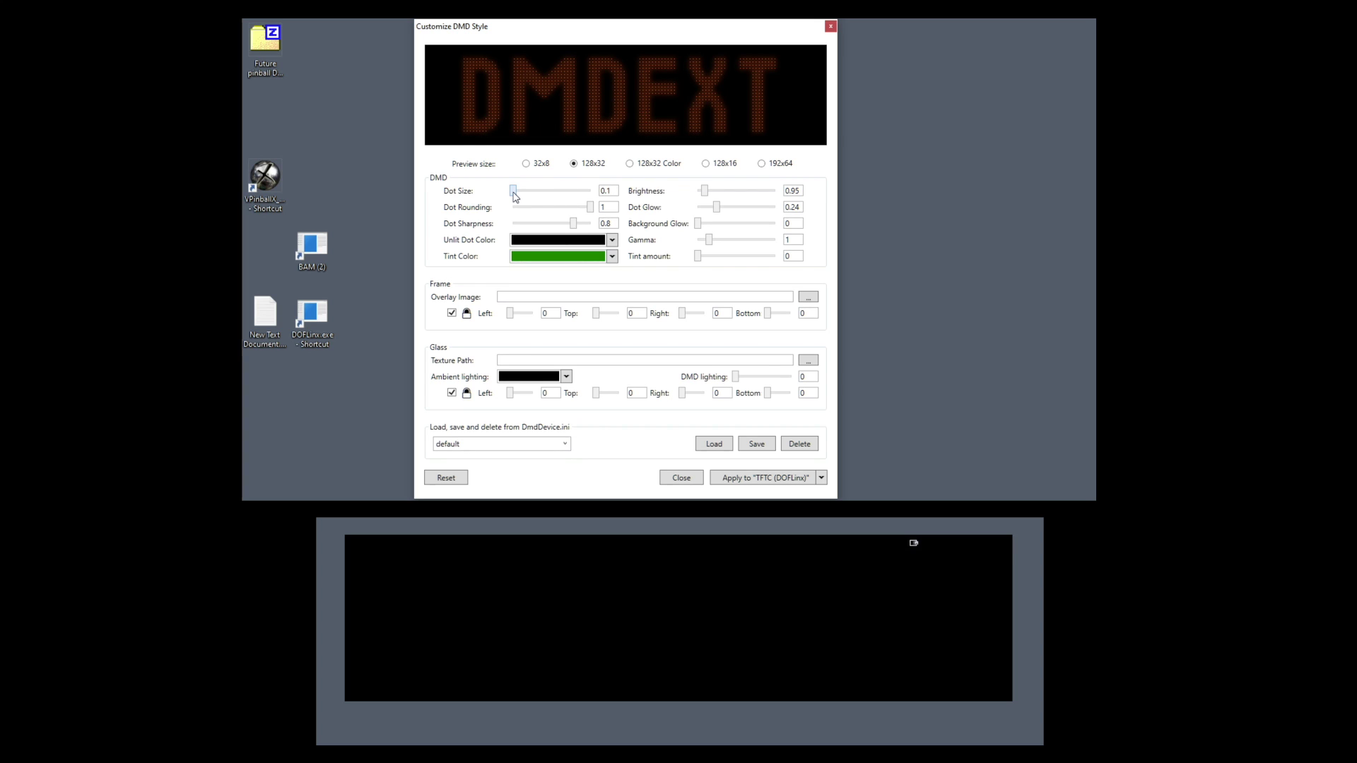
drag(514, 192, 584, 197)
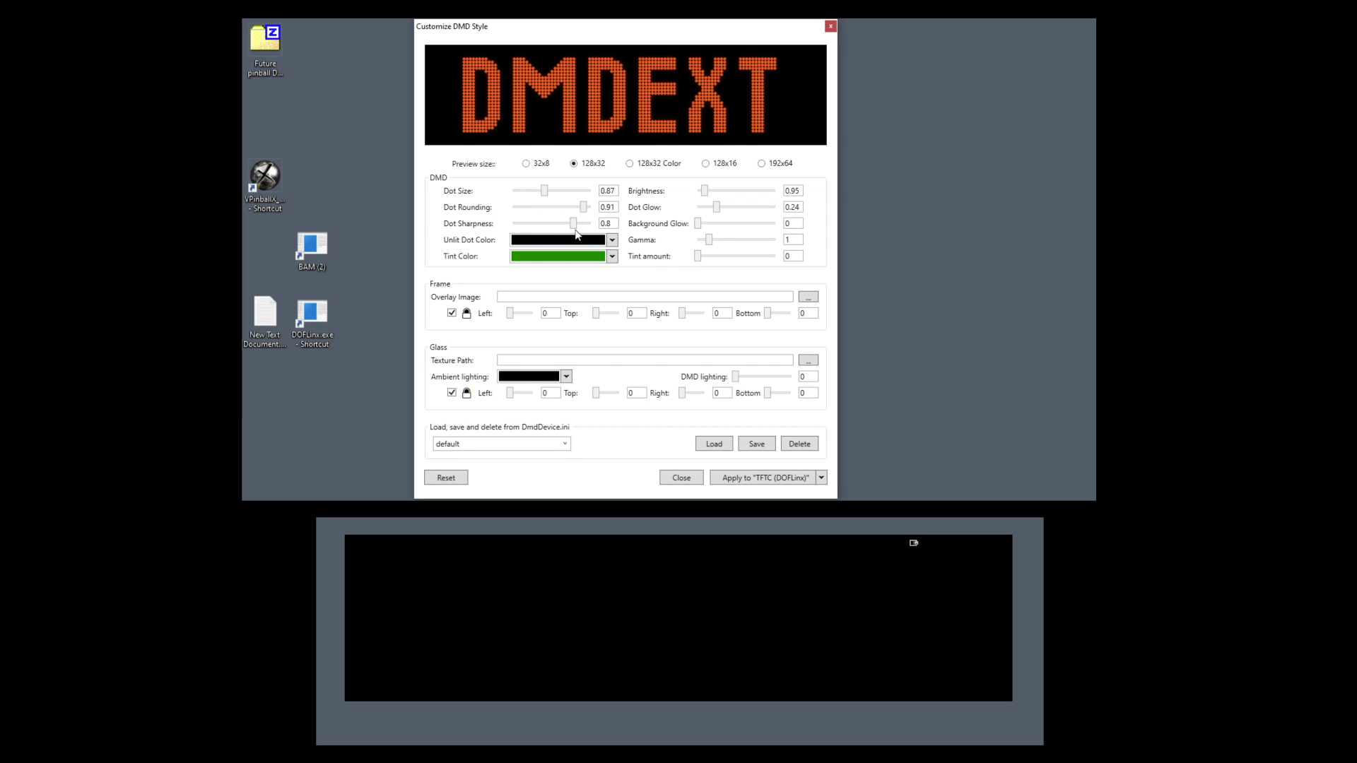
- Set Dot Sharpness to 0.76 and Tint amount to 0.82, and look at the available Tint Color choices
mouse_move(573, 228)
mouse_down()
mouse_move(590, 225)
mouse_move(516, 225)
mouse_move(603, 220)
mouse_move(570, 225)
mouse_up()
drag(698, 258, 760, 271)
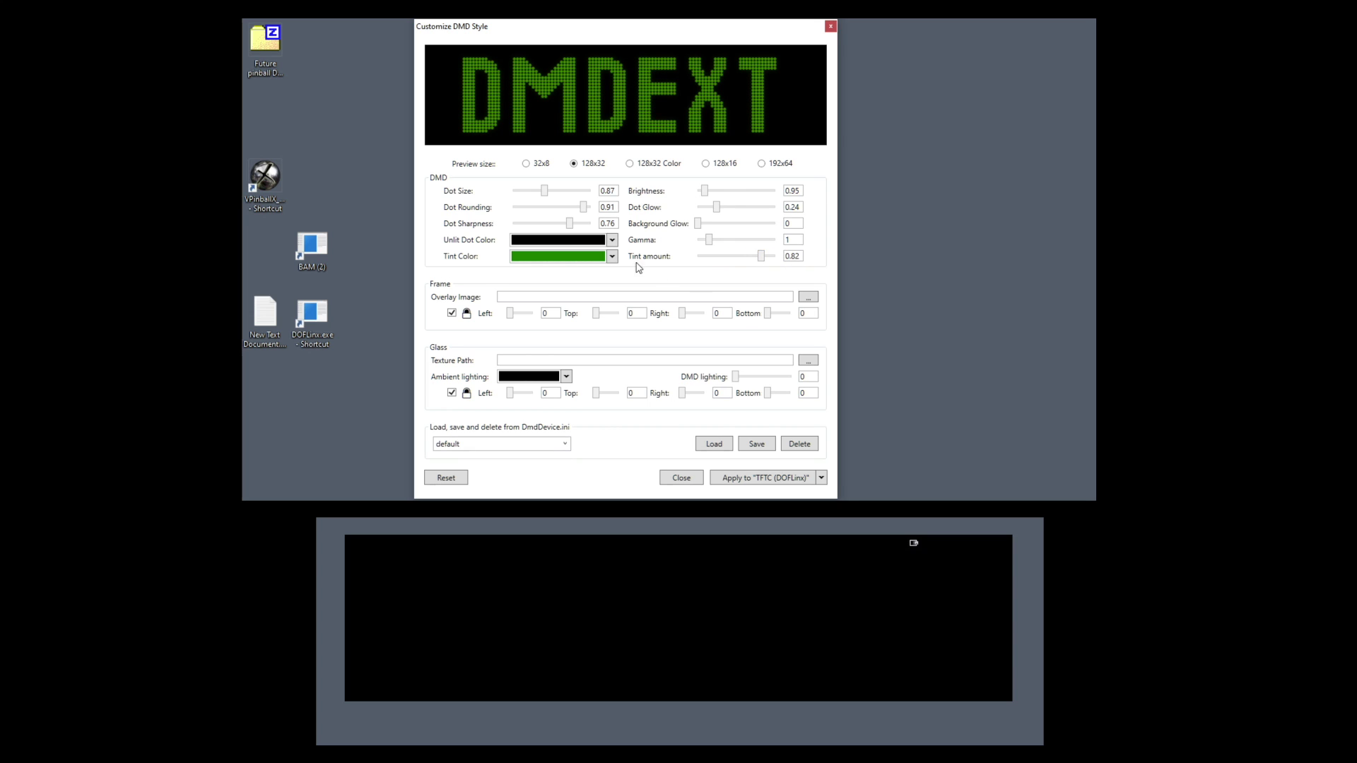
click(594, 259)
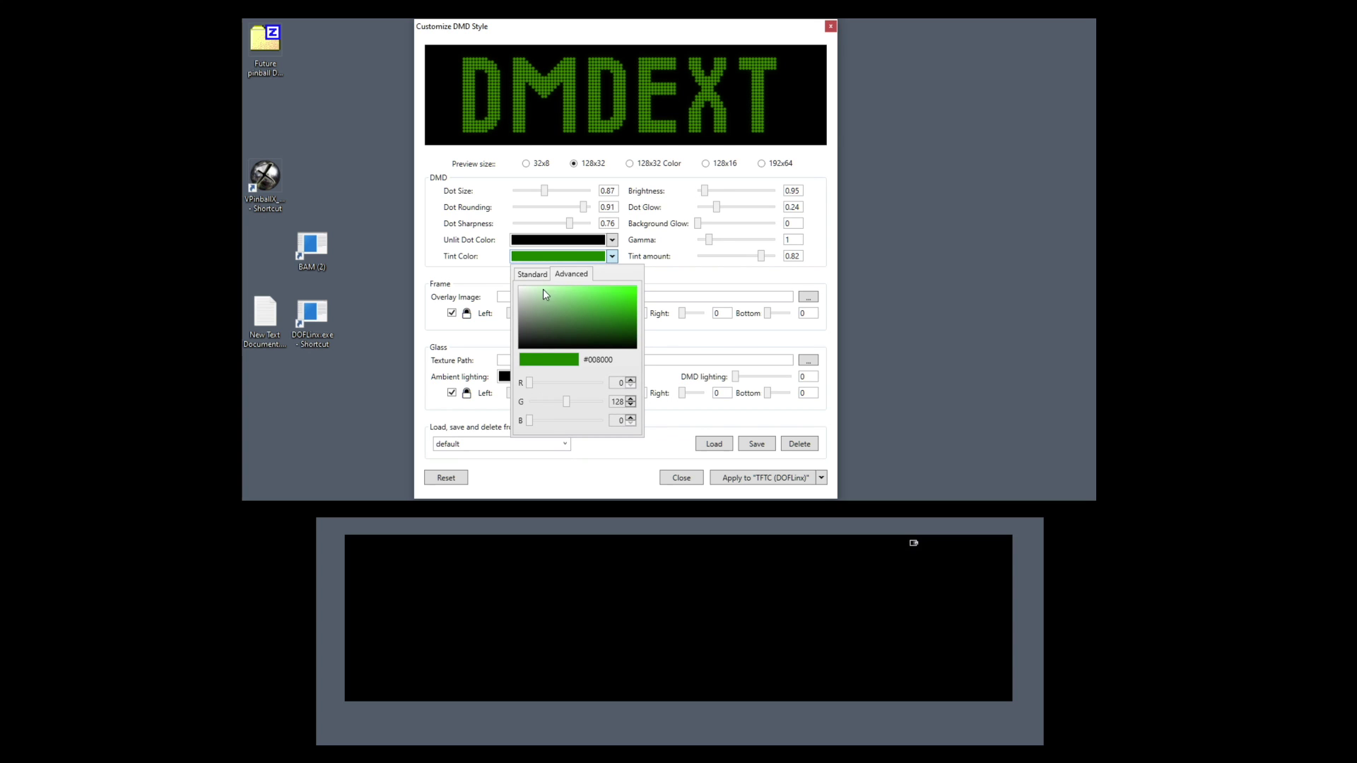
click(542, 281)
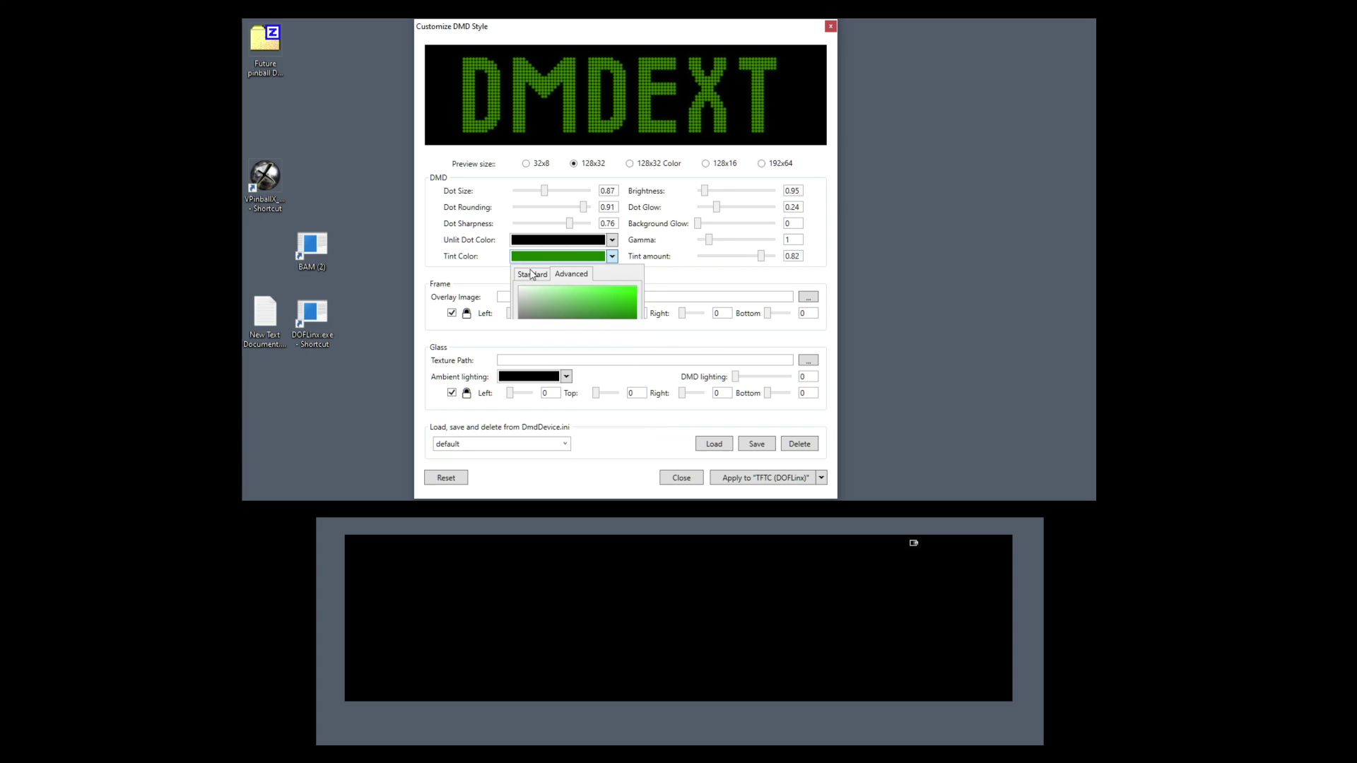
click(581, 280)
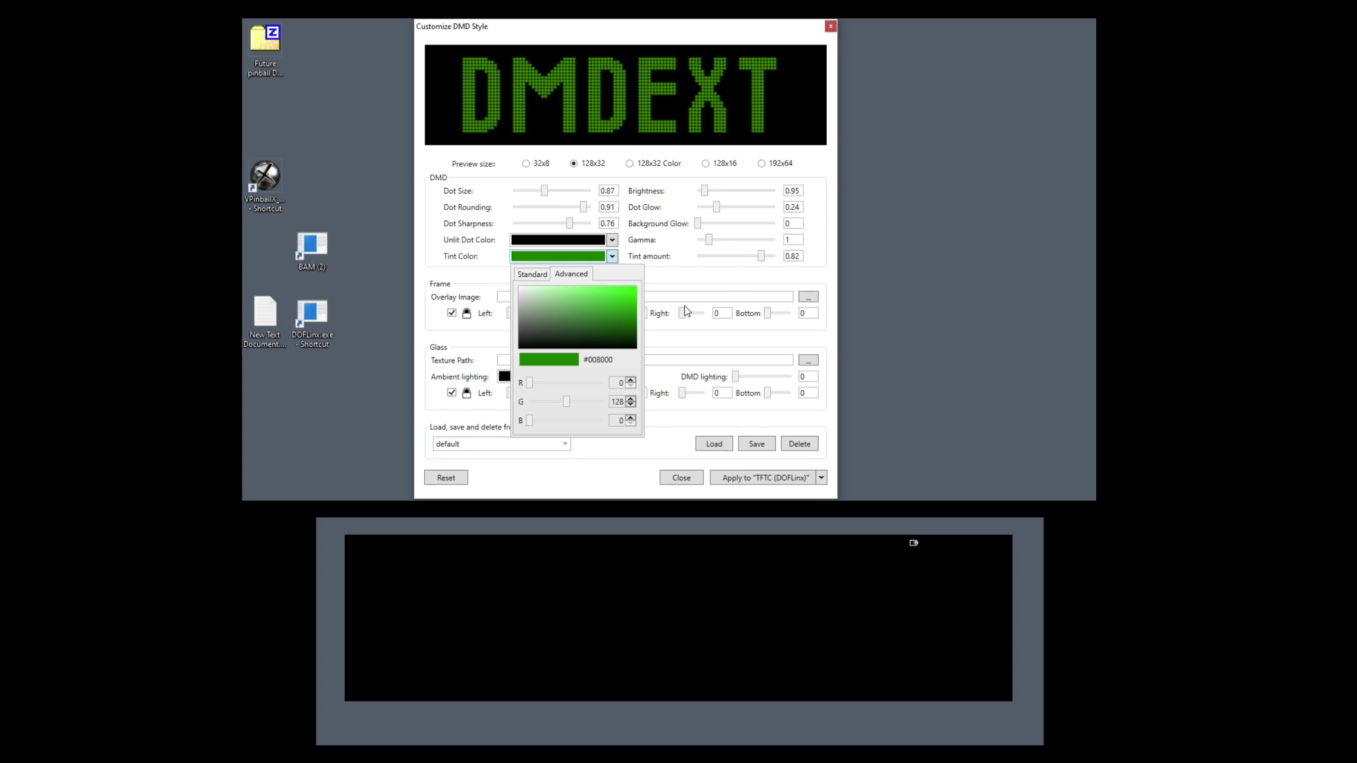
click(736, 291)
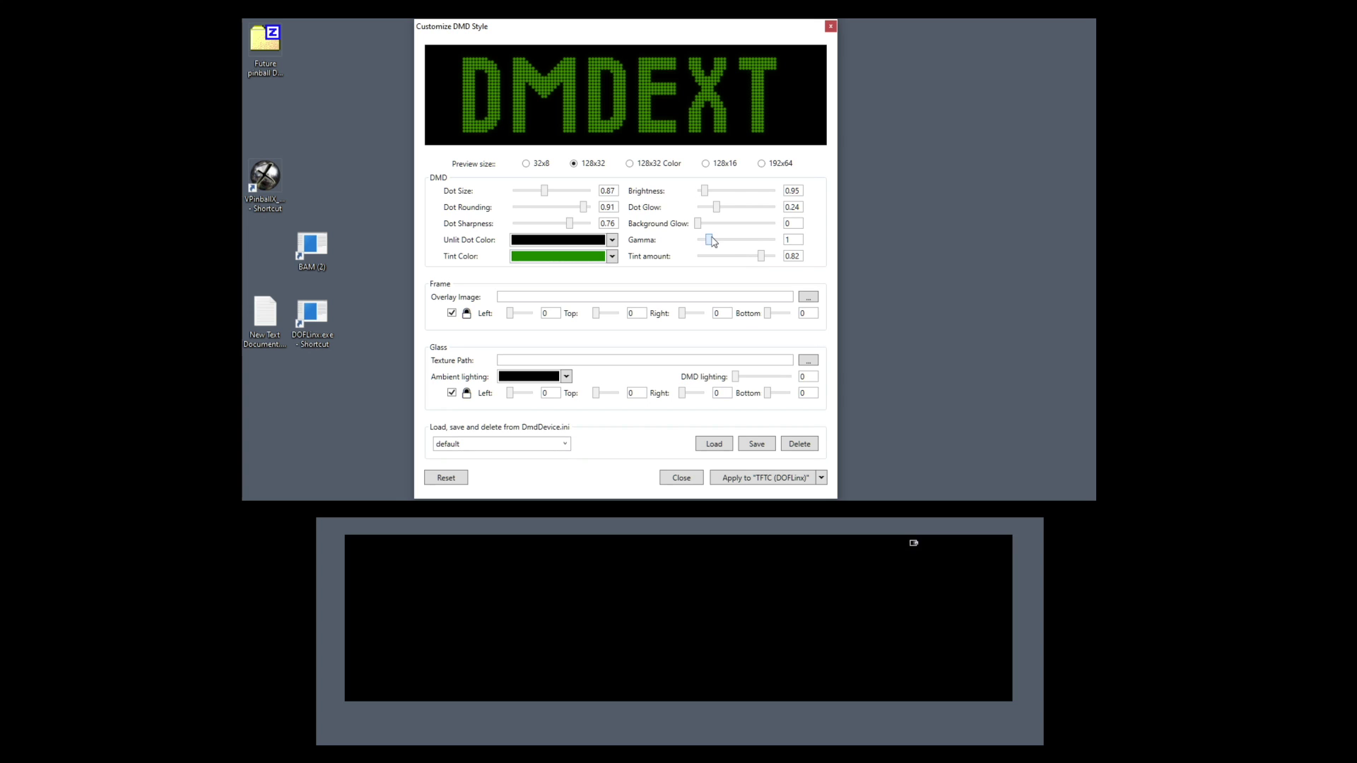
- Set Gamma to 3.87, Dot Glow to 0.19, Background Glow to 0.02 and Brightness to 1.75
drag(712, 239, 776, 241)
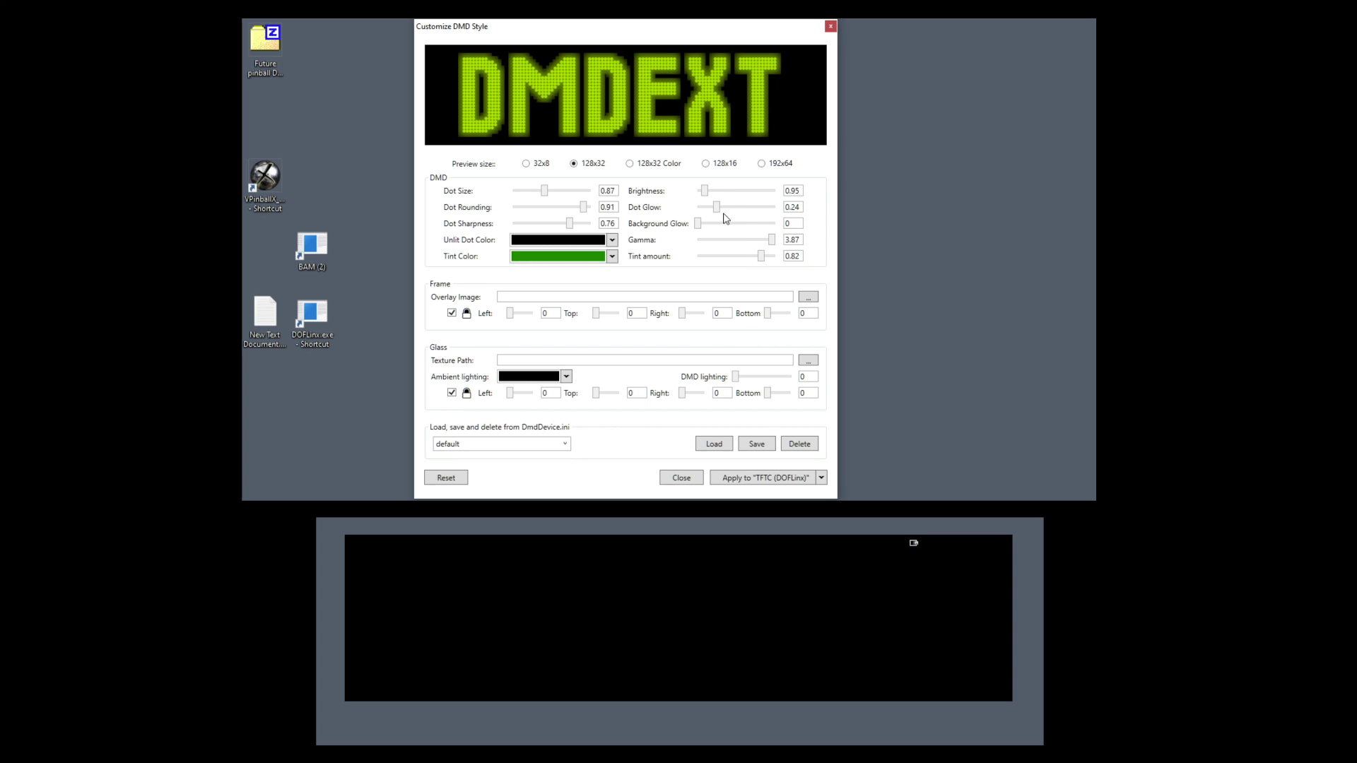
mouse_move(698, 232)
mouse_down()
mouse_move(728, 233)
mouse_move(712, 232)
mouse_up()
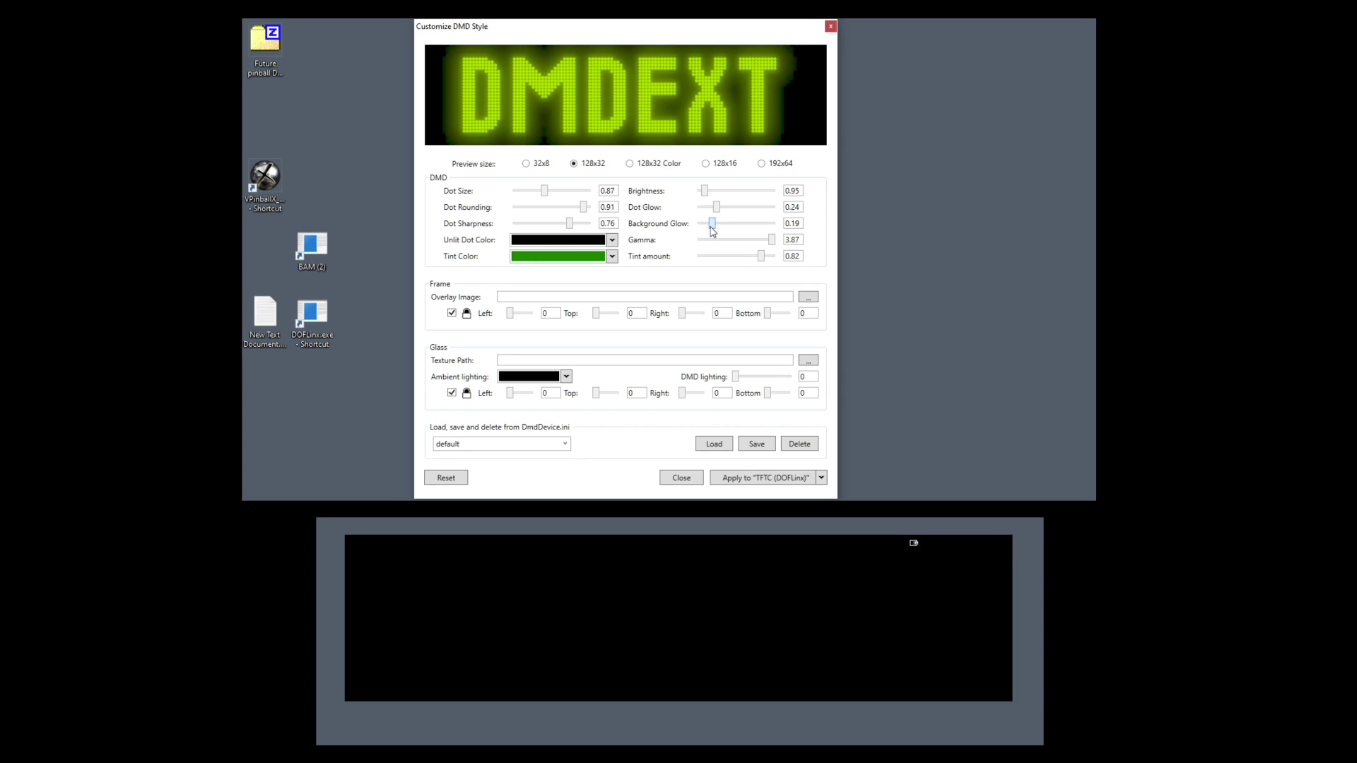
drag(712, 232, 692, 237)
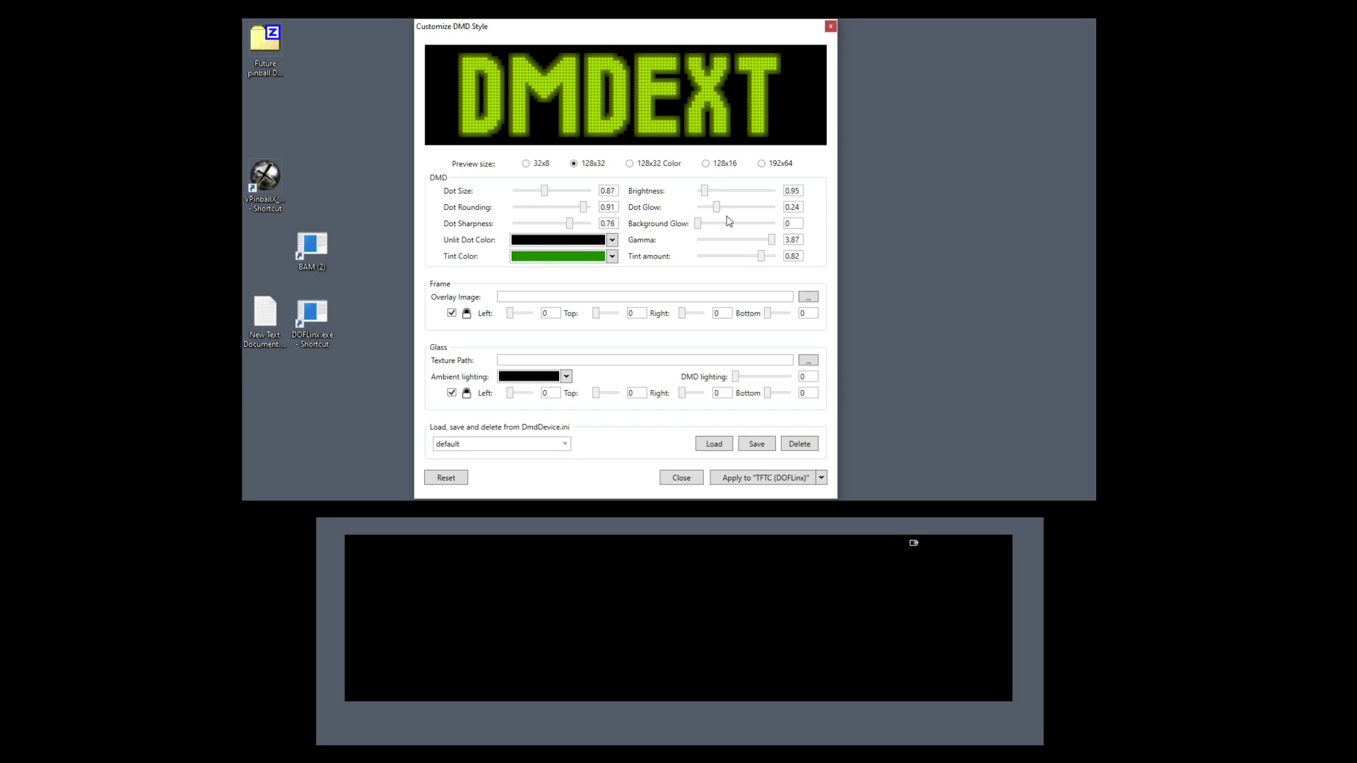
mouse_move(719, 210)
mouse_down()
mouse_move(779, 210)
mouse_move(702, 209)
mouse_move(702, 226)
mouse_up()
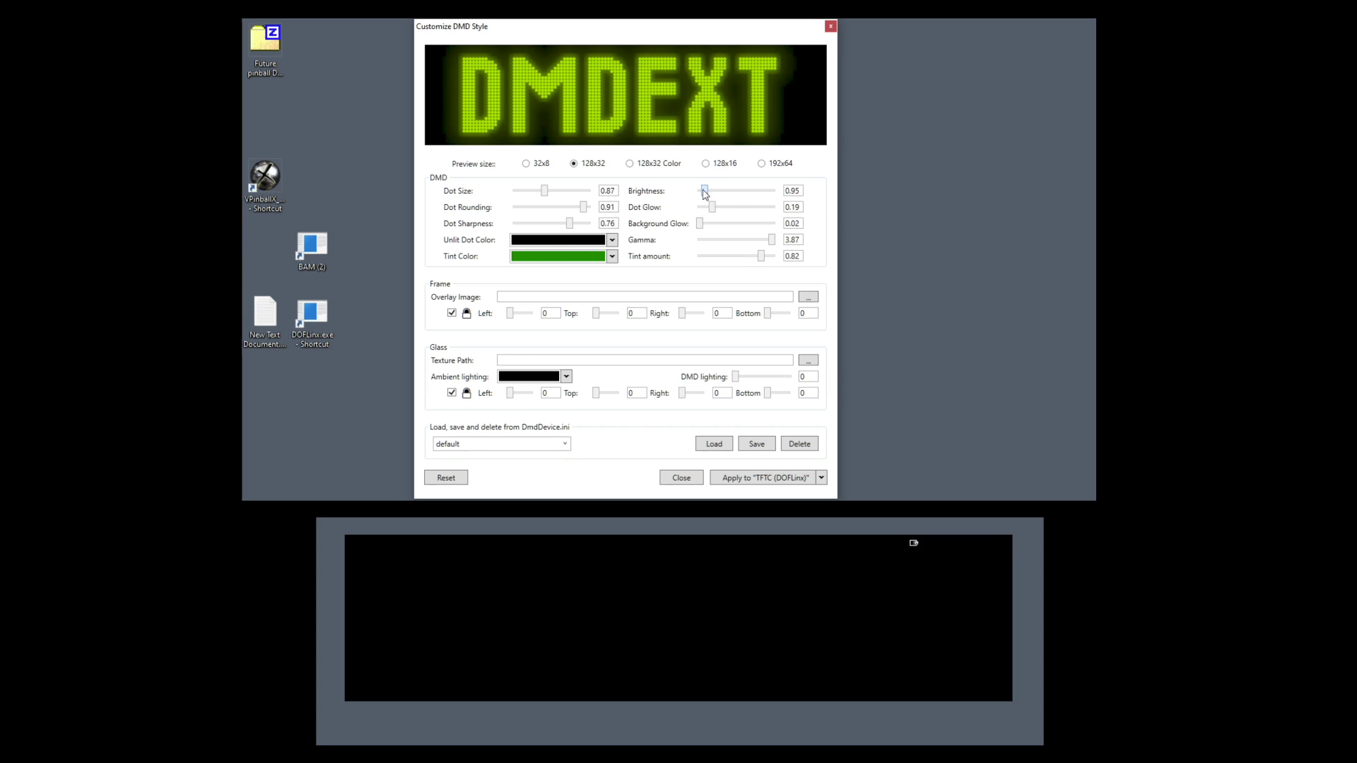
mouse_move(704, 192)
mouse_down()
mouse_move(774, 193)
mouse_move(687, 203)
mouse_move(711, 197)
mouse_up()
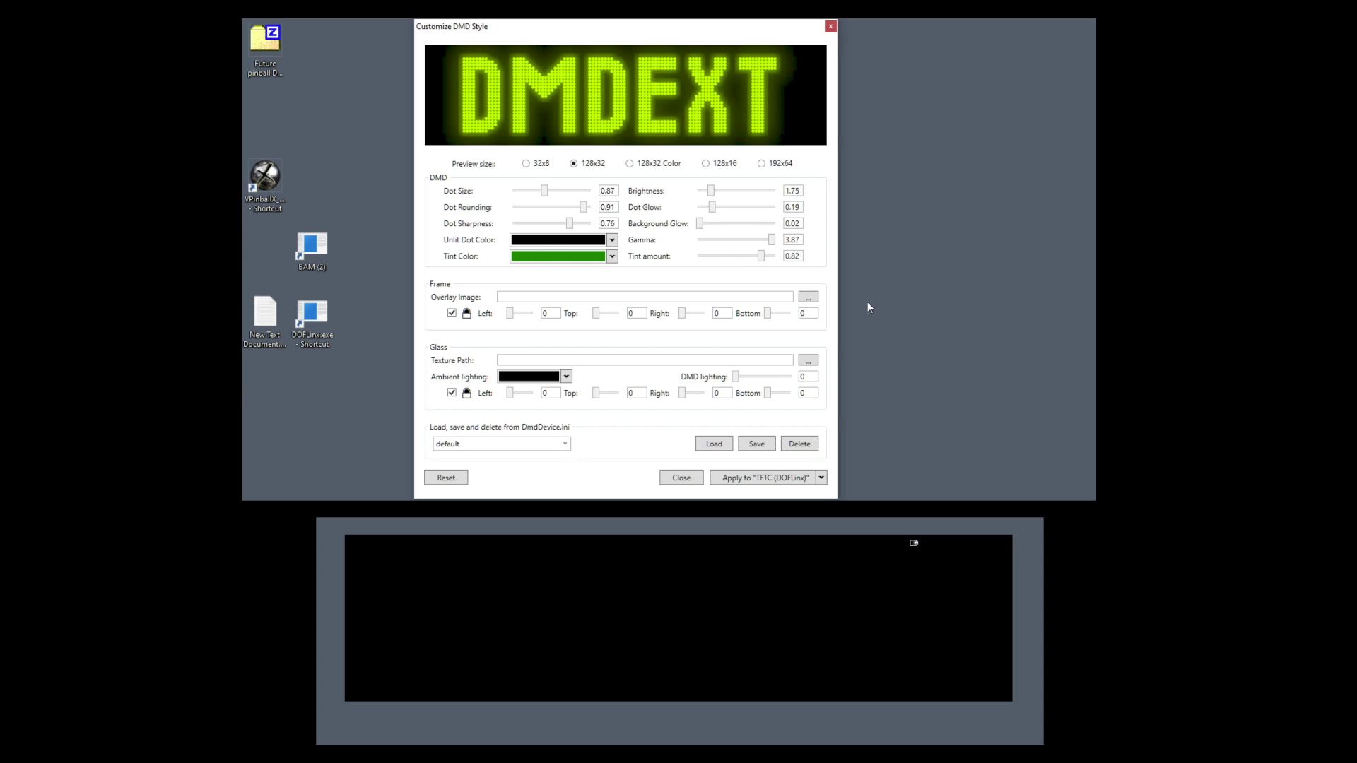
- Use metal1.png from the DMDext frames textures as the frame's overlay image
click(808, 299)
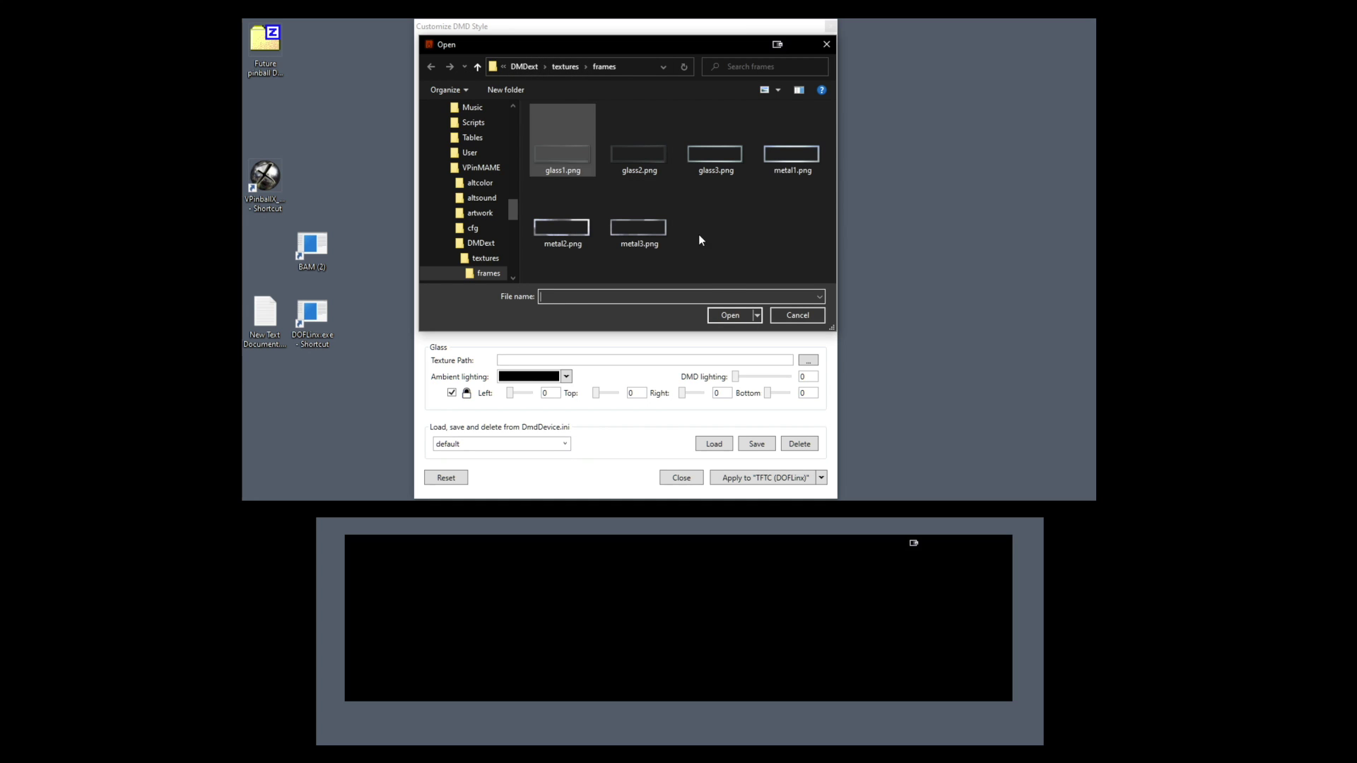
click(793, 161)
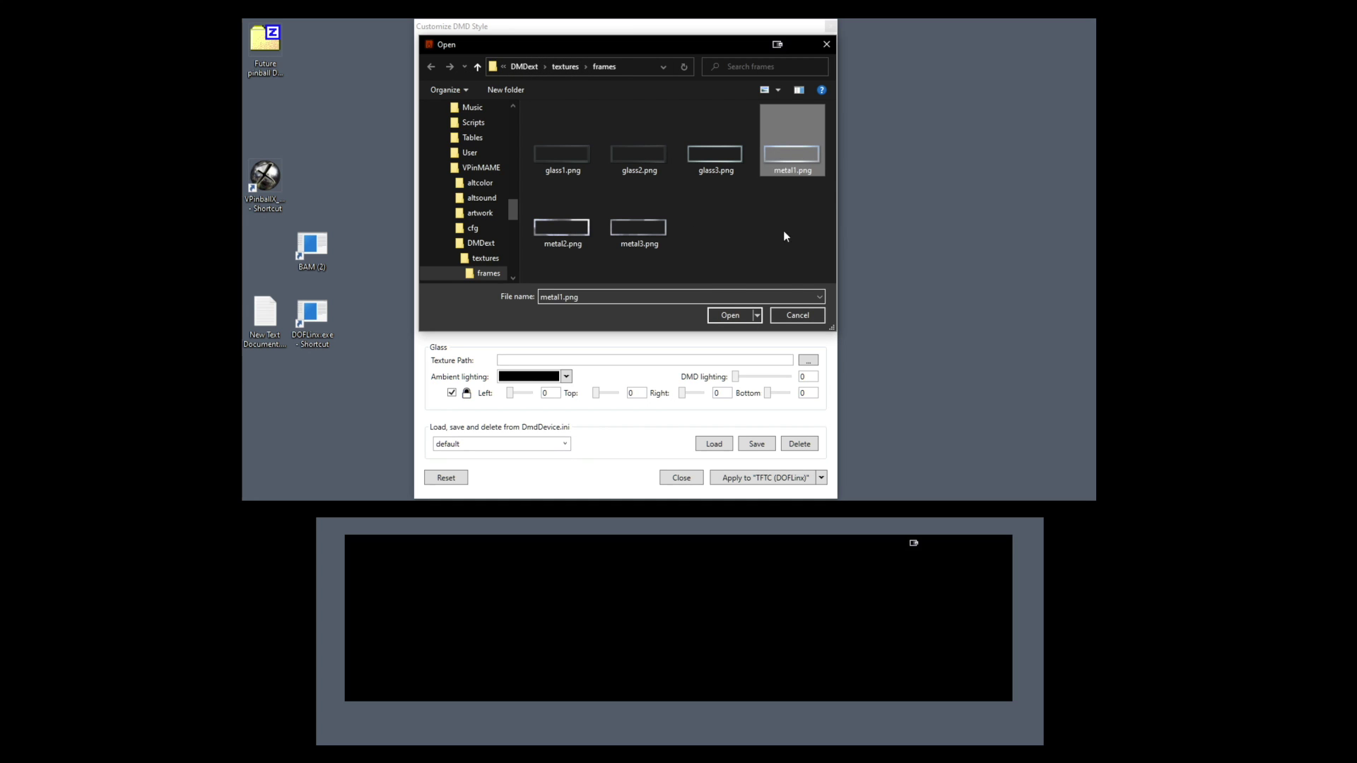
click(728, 316)
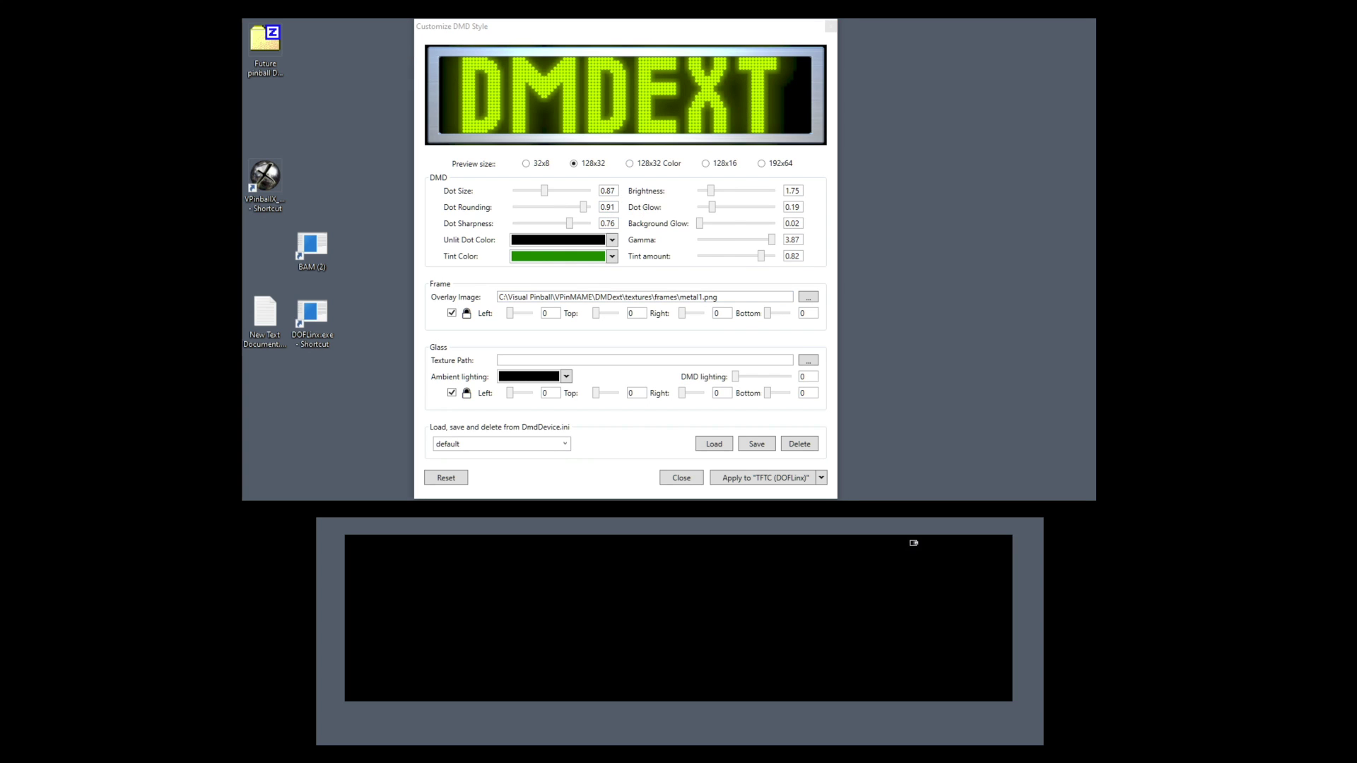
- Save the style as default in DmdDevice.ini and apply it to "TFTC (DOFLinx)"
drag(244, 499, 632, 61)
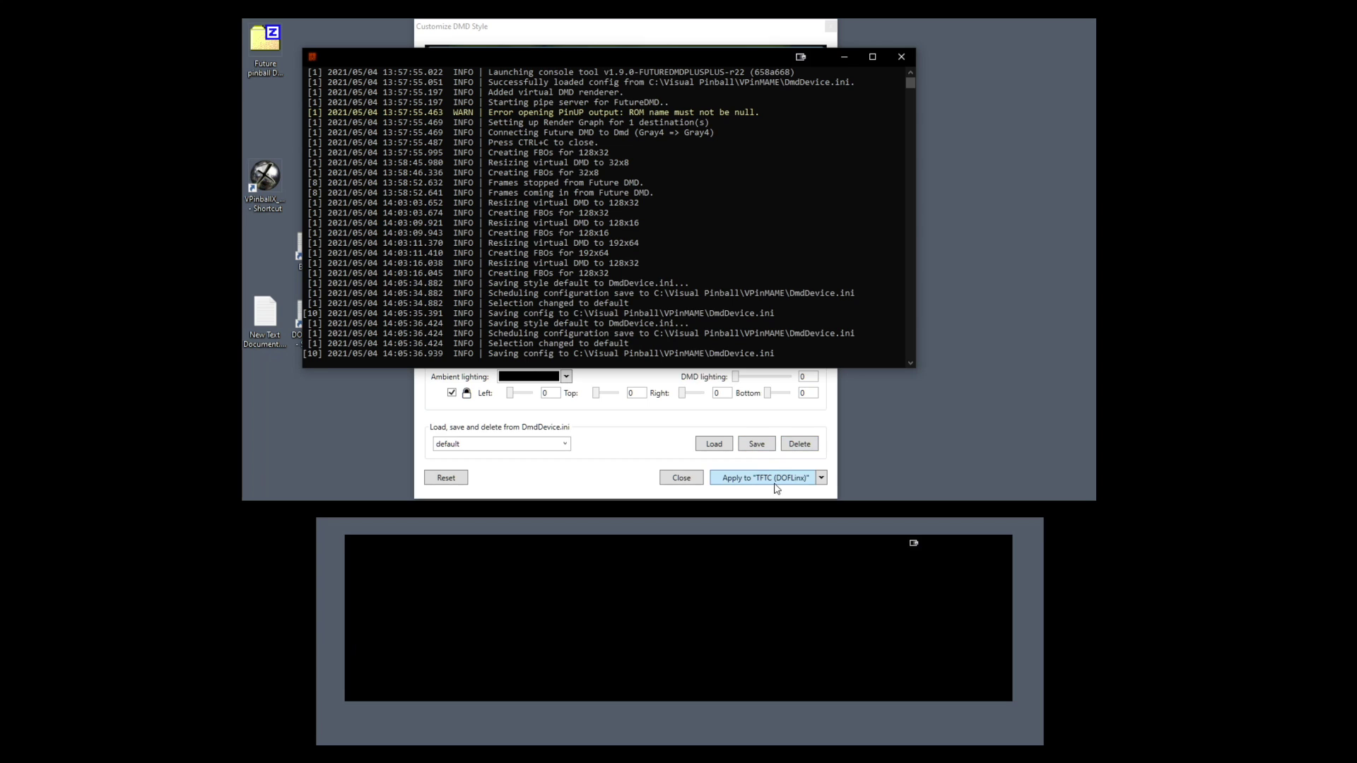
click(760, 448)
click(889, 248)
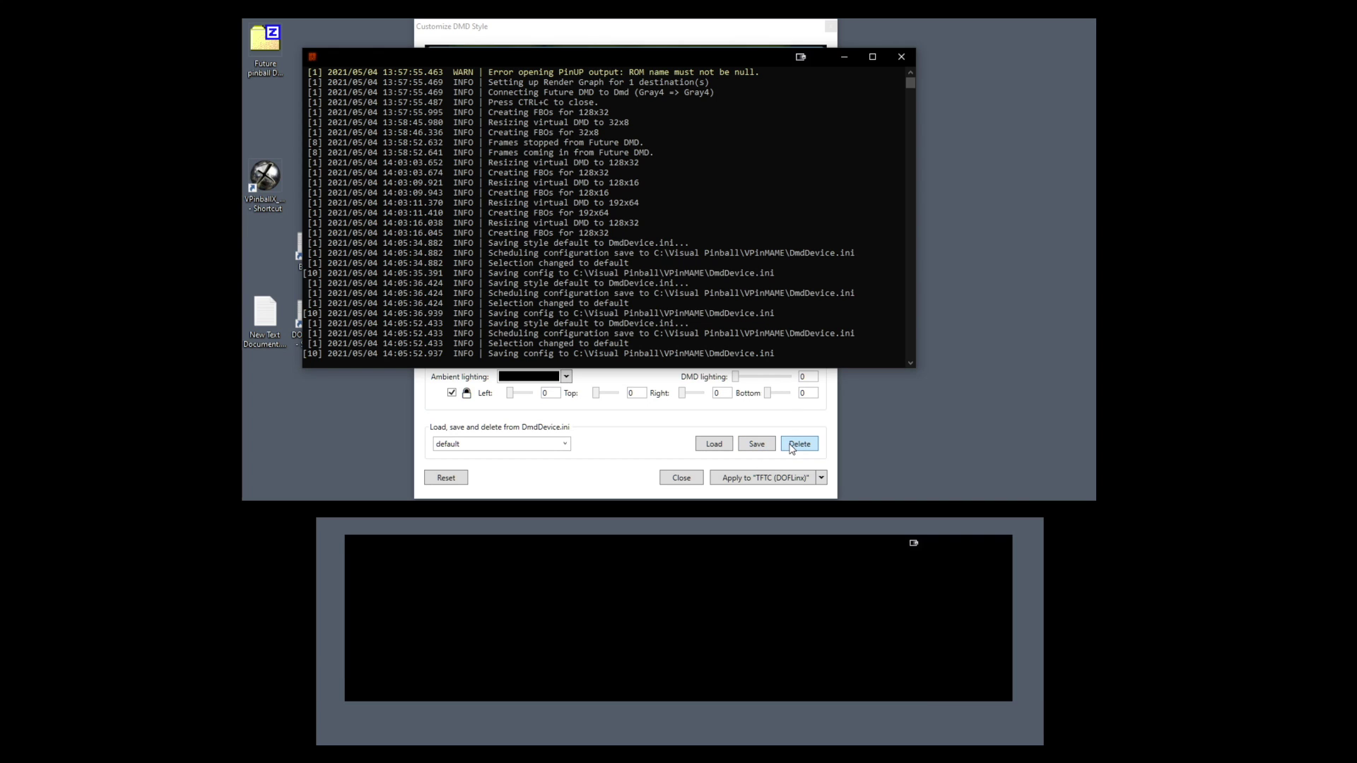
click(767, 478)
click(891, 141)
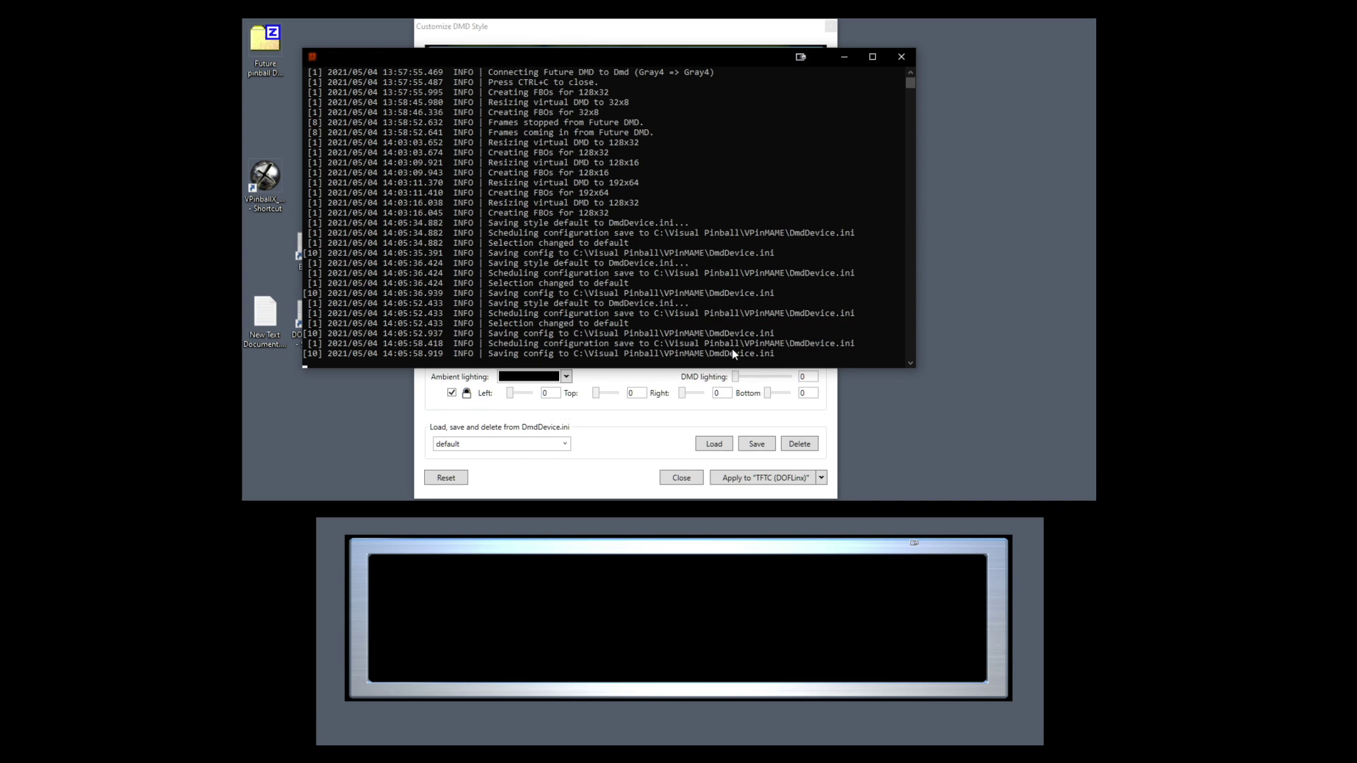
- Open DmdDevice.ini from the VPinMAME folder in Notepad++ and examine its per-table virtual DMD entries, including [TFTC (DOFLinx)]
key(super+e)
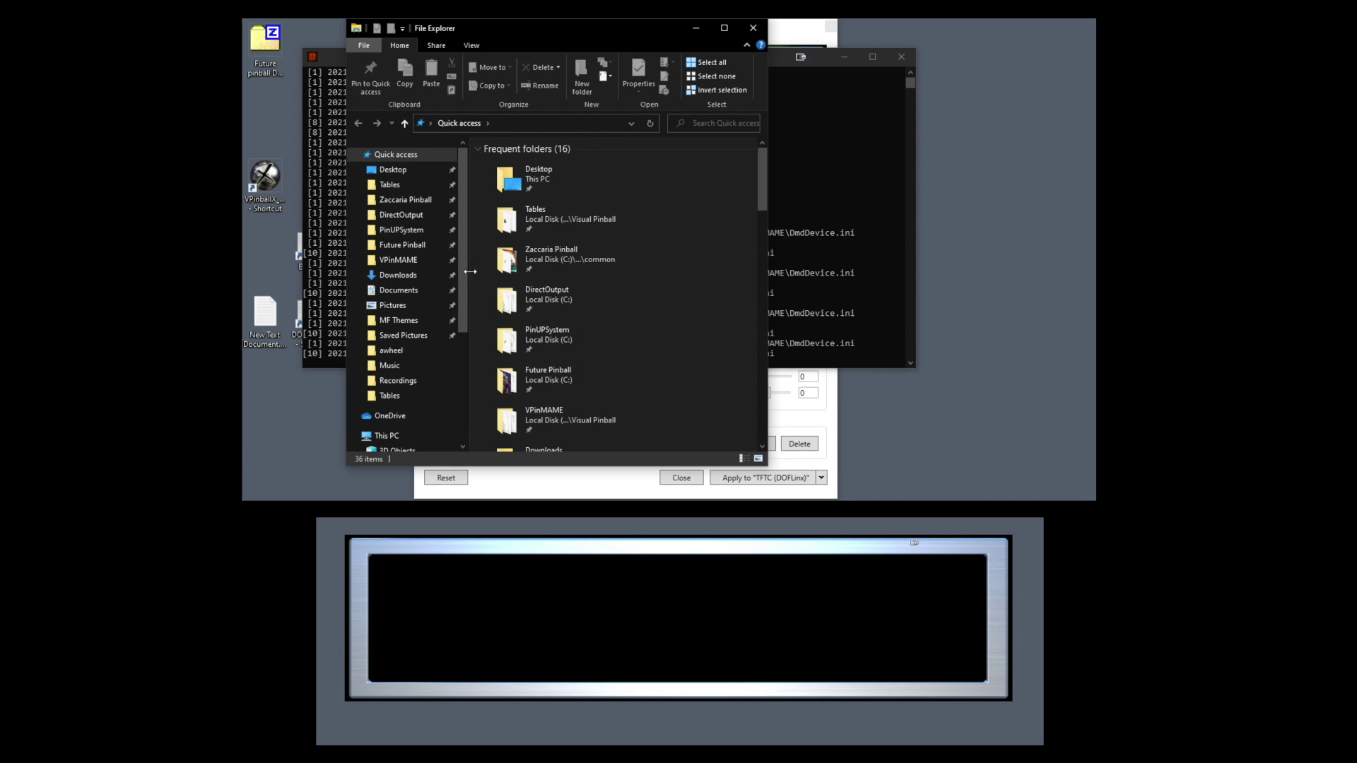
click(398, 260)
scroll(612, 308, down, 7)
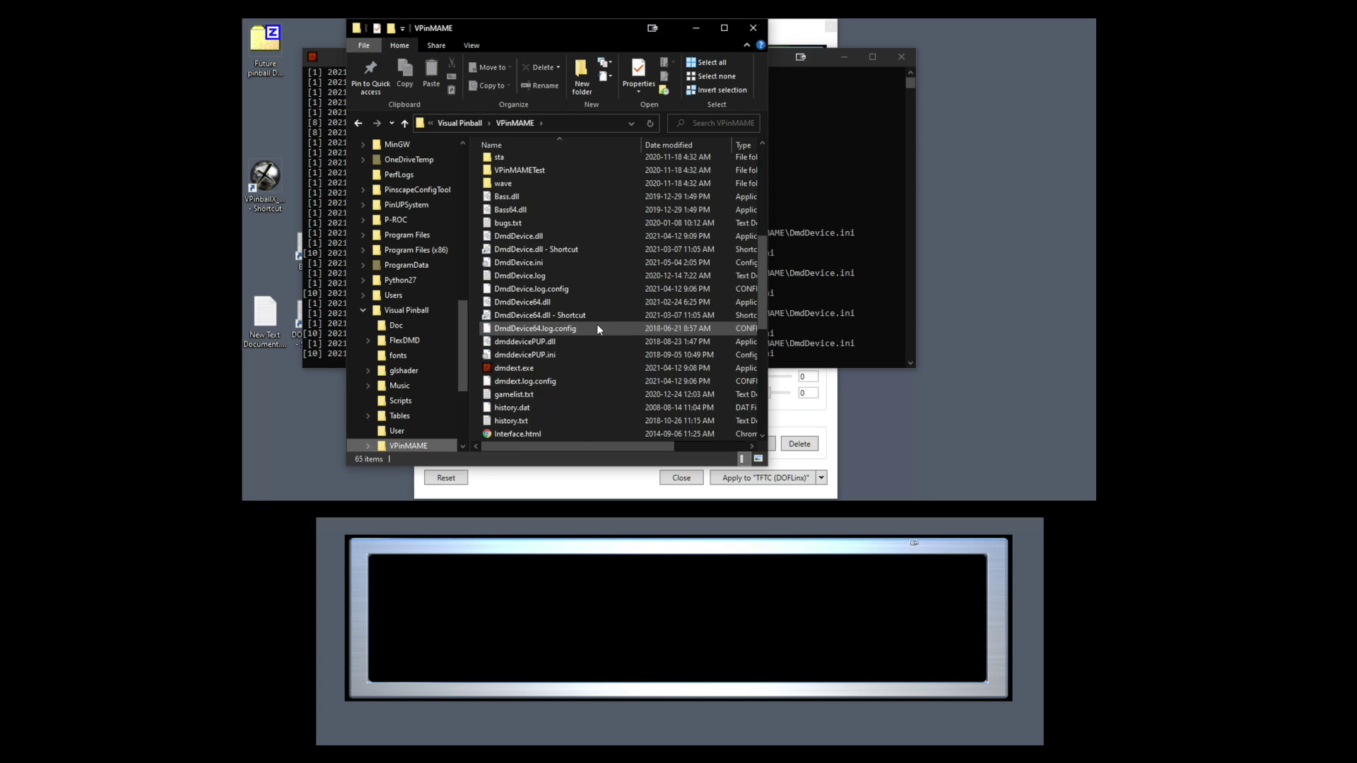
right_click(525, 266)
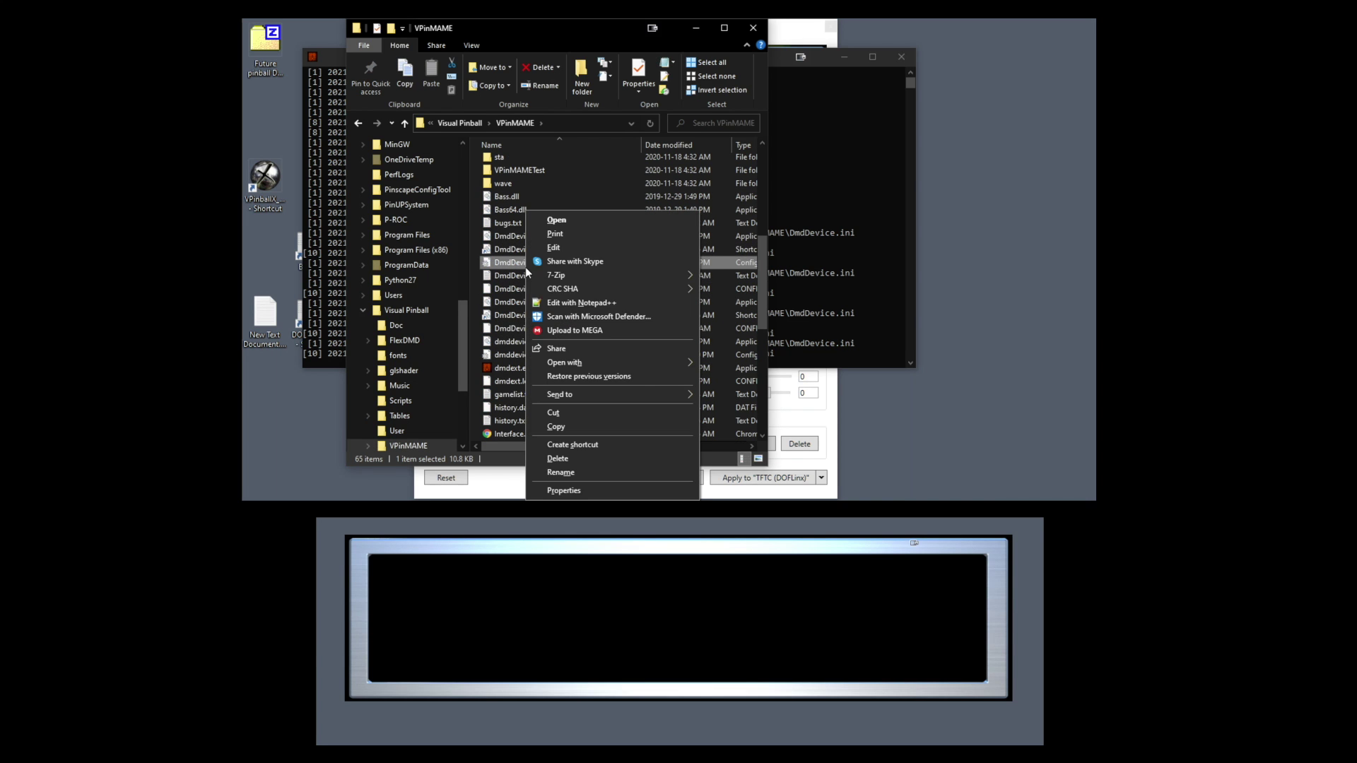
click(571, 300)
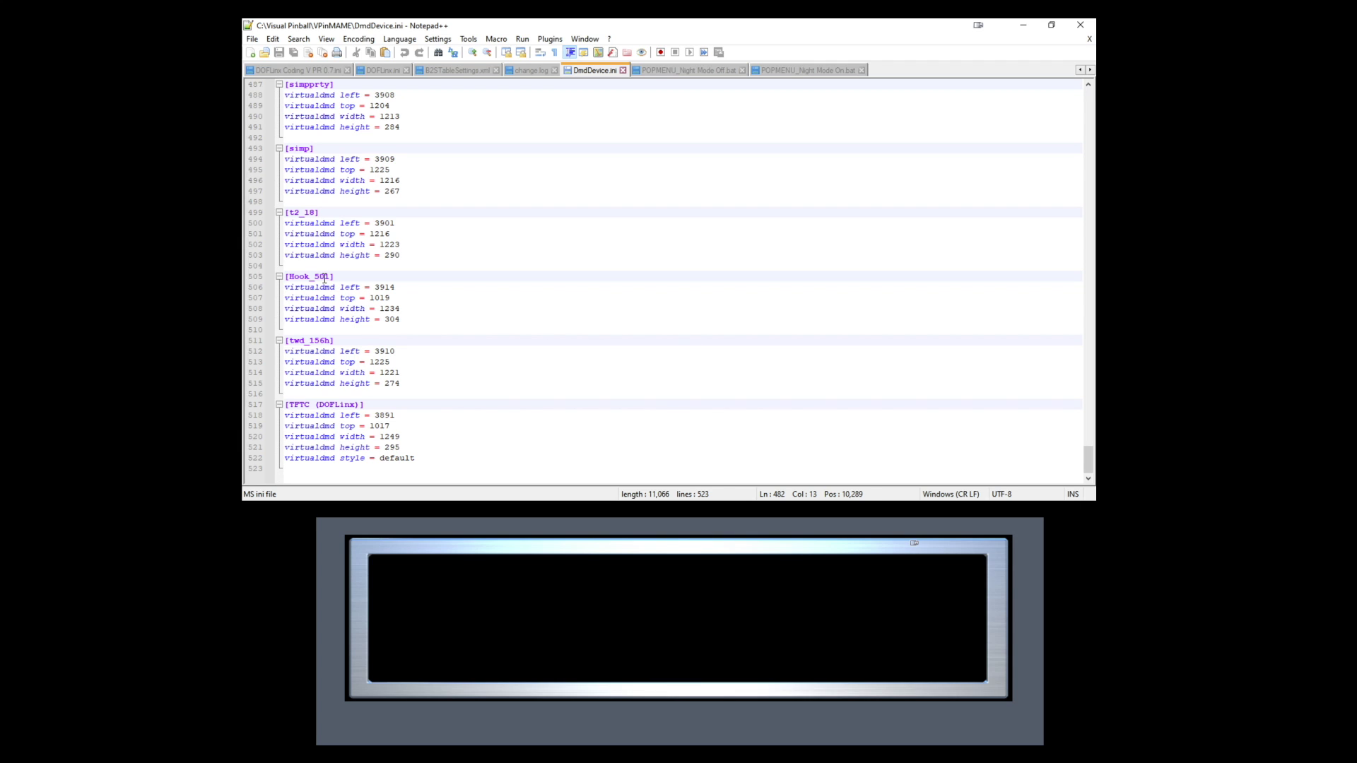
drag(1088, 459, 1076, 347)
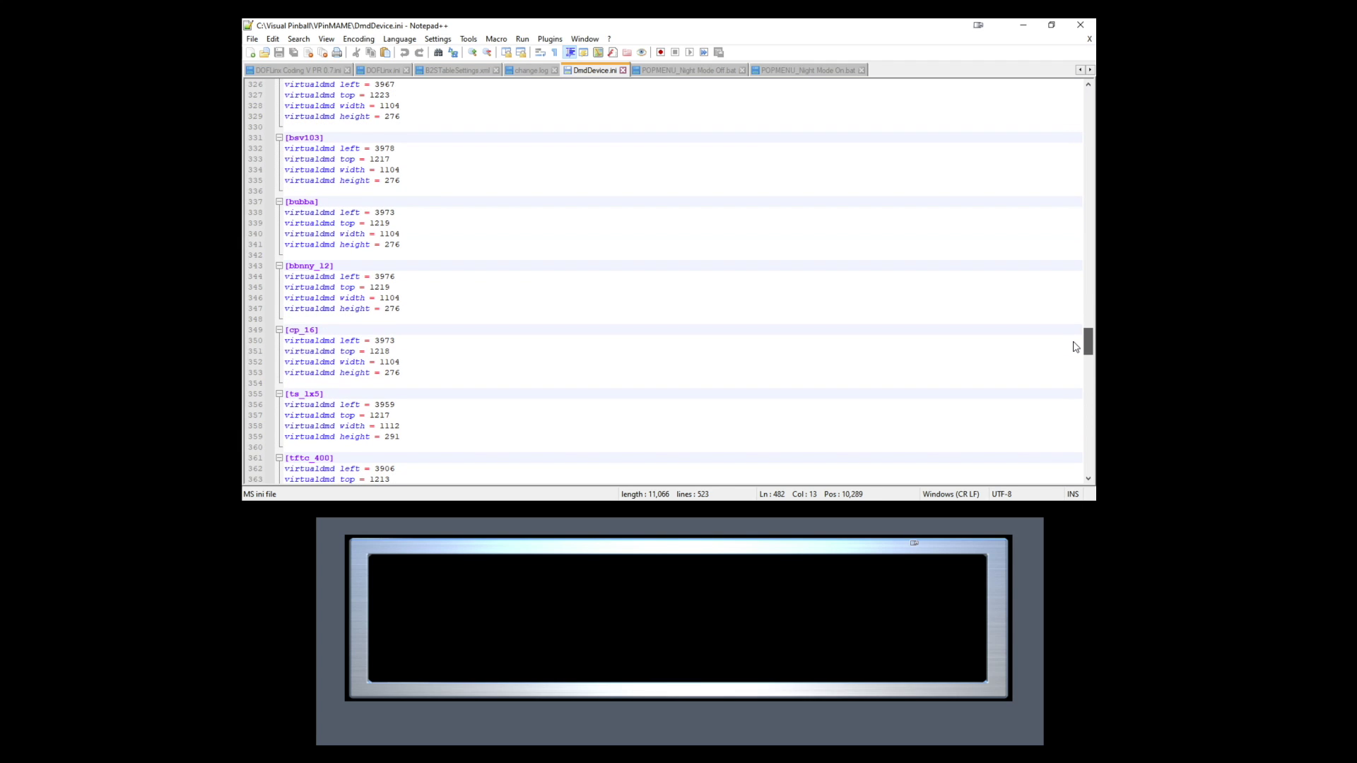
drag(1076, 346, 1096, 482)
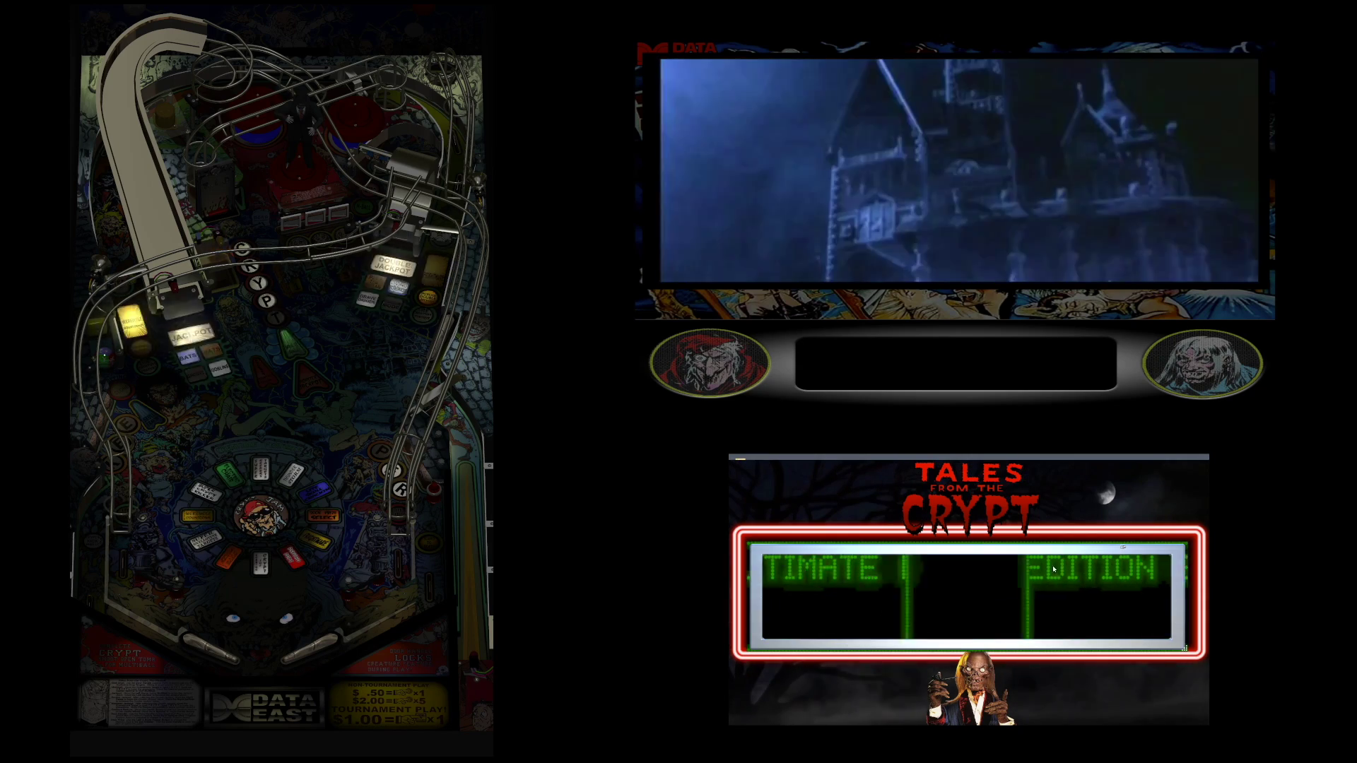
- Turn on Ignore Aspect Ratio for the virtual DMD on the running table and slightly reduce its height
right_click(865, 566)
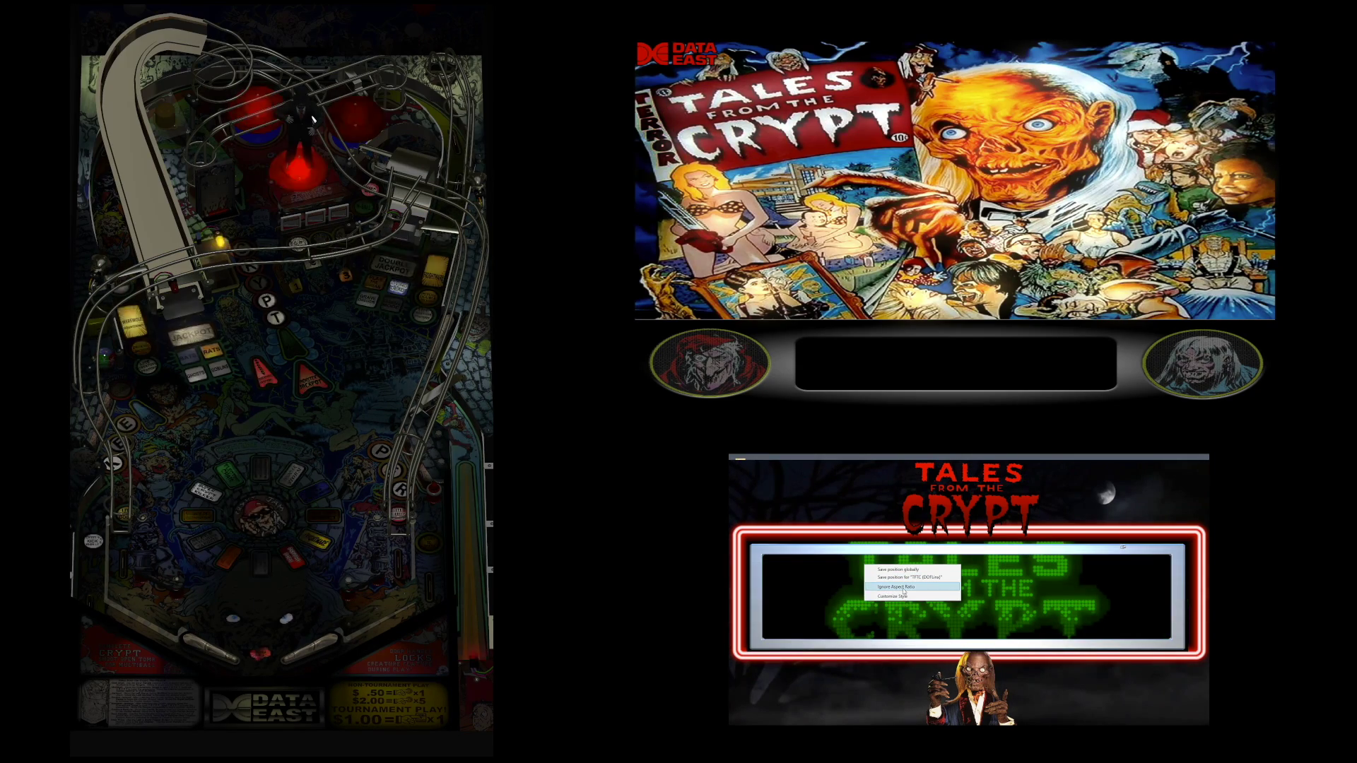
click(905, 597)
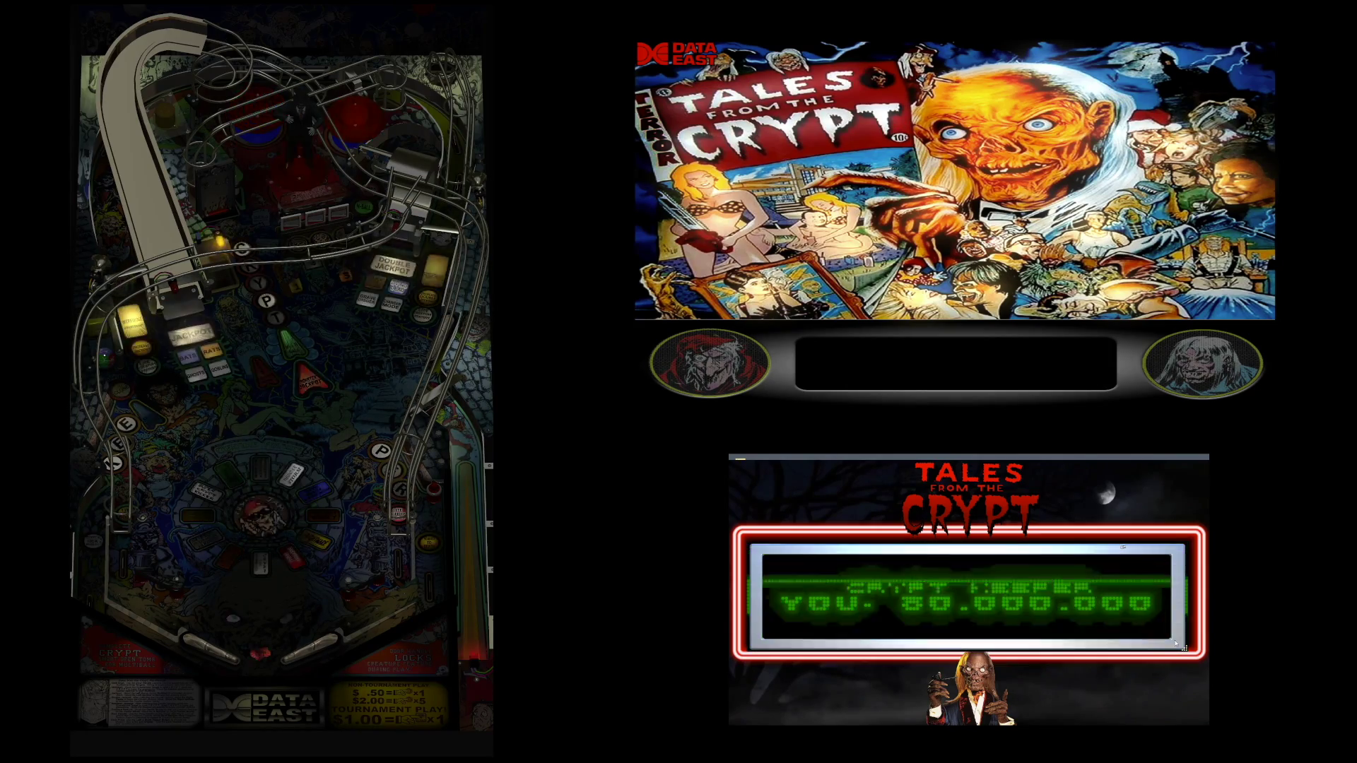
mouse_move(1185, 648)
mouse_down()
mouse_move(1133, 628)
mouse_move(1188, 640)
mouse_up()
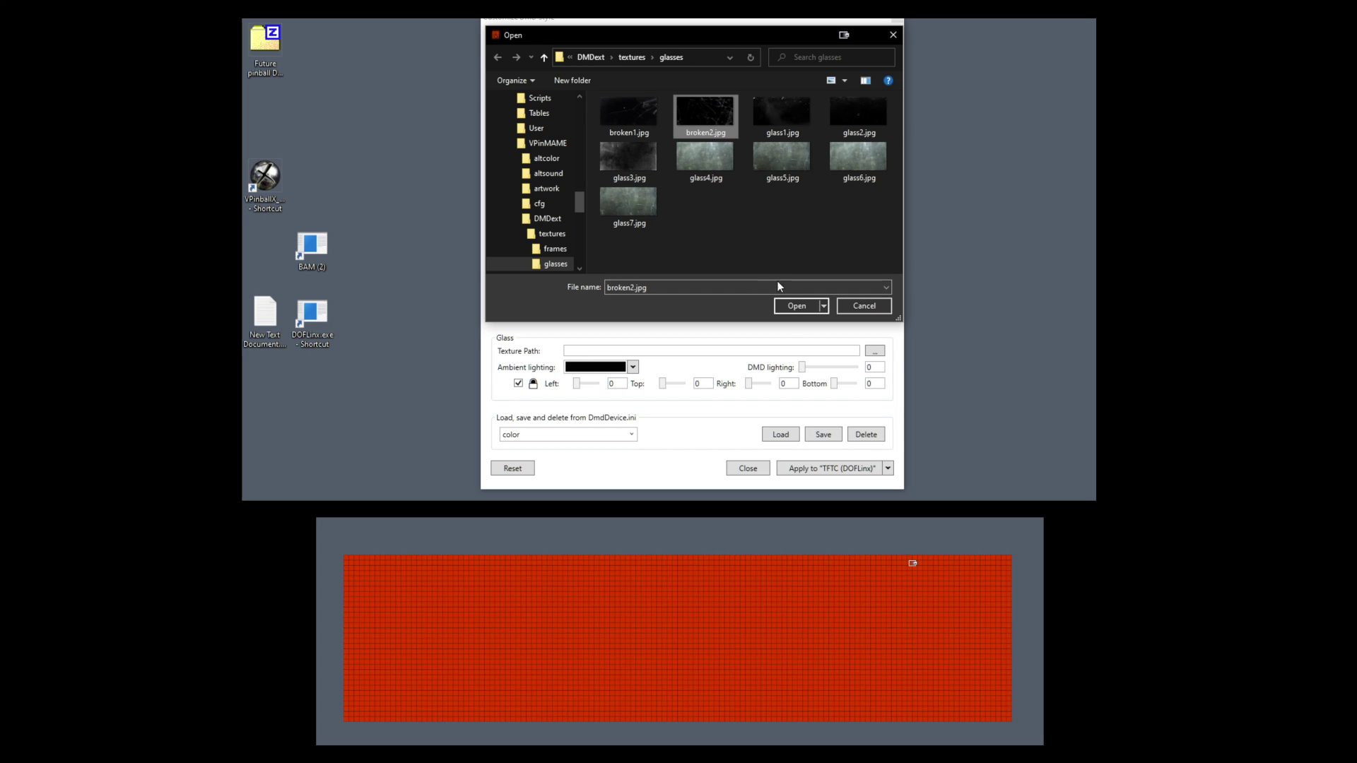
- Use broken2.jpg as the color style's glass texture with DMD lighting 1, and apply the style to "TFTC (DOFLinx)"
click(799, 306)
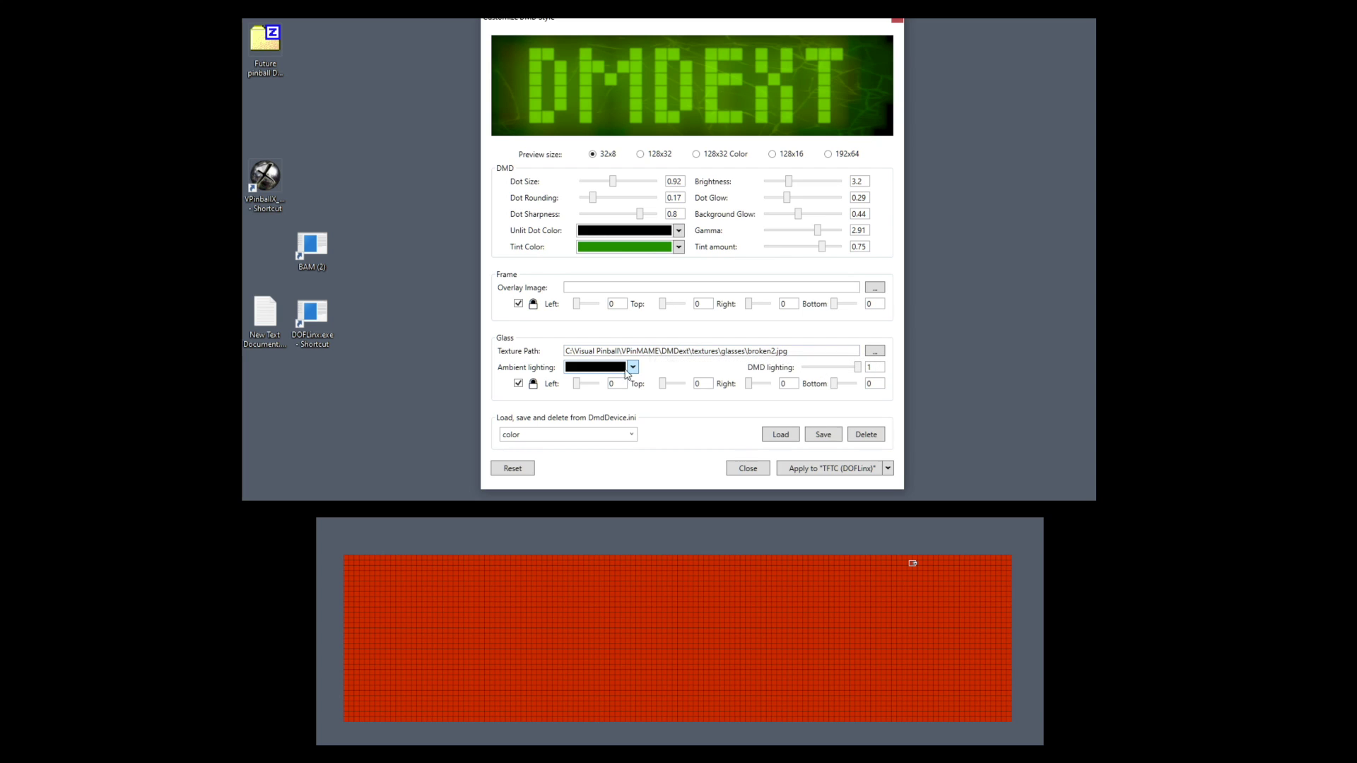
mouse_move(753, 390)
mouse_down()
mouse_move(778, 389)
mouse_move(754, 386)
mouse_up()
click(817, 472)
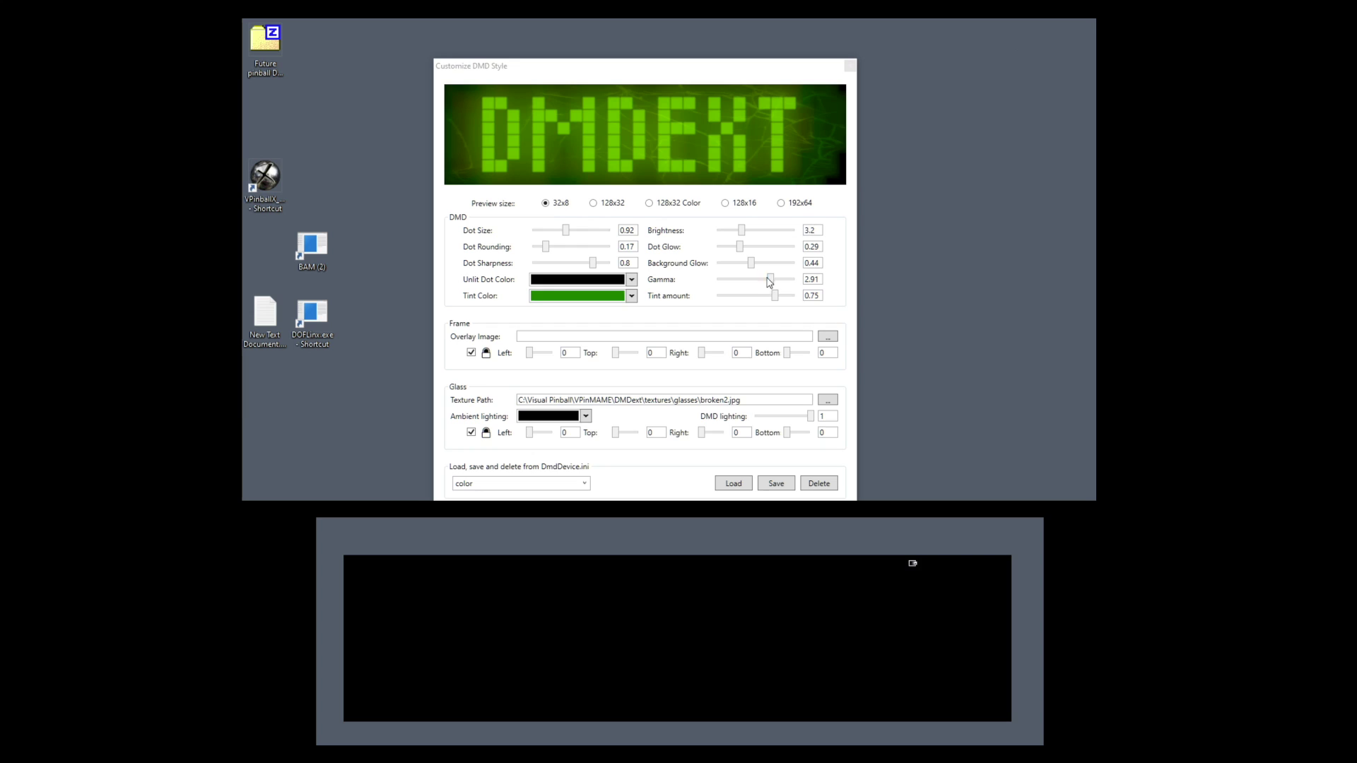
- Set Dot Glow to 0 and Background Glow to 0.18, and open the style's apply options
click(741, 246)
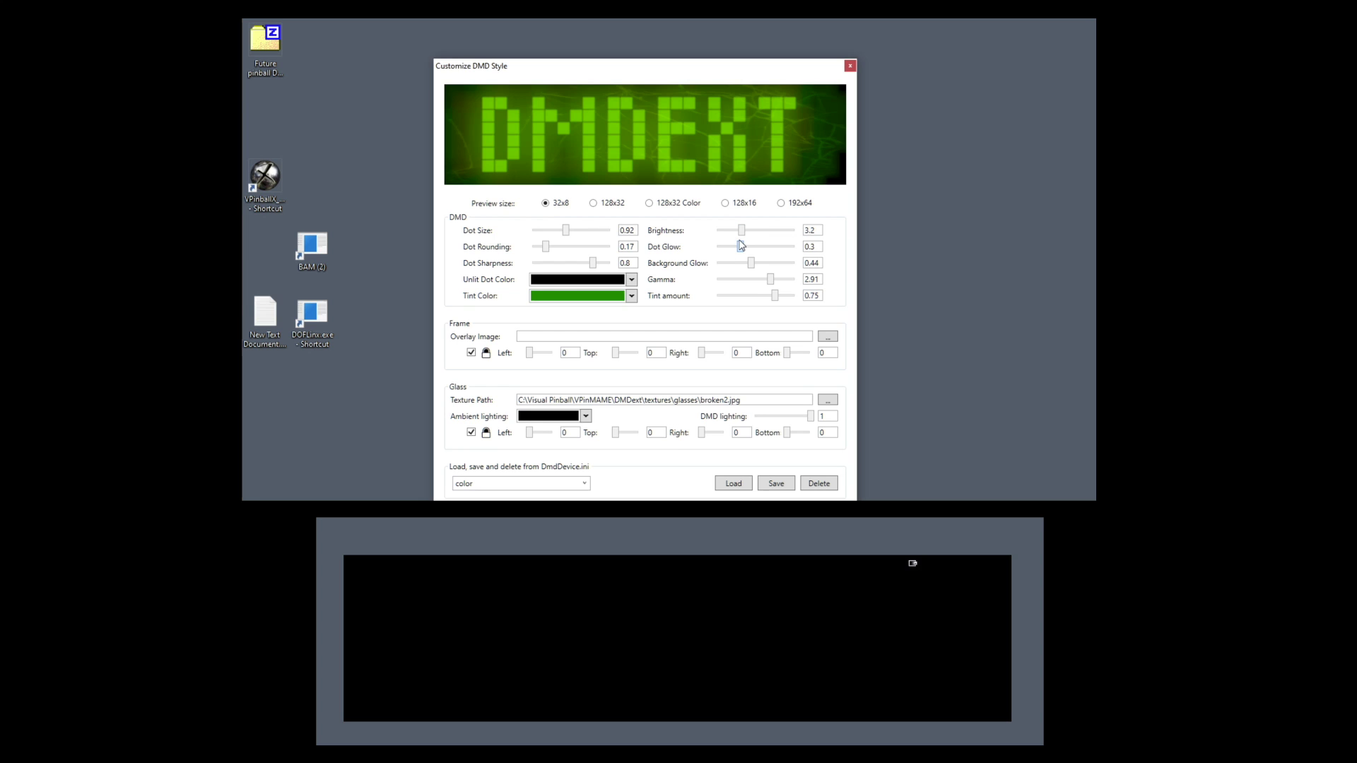
mouse_move(741, 246)
mouse_down()
mouse_move(728, 246)
mouse_move(795, 246)
mouse_move(717, 246)
mouse_move(740, 263)
mouse_up()
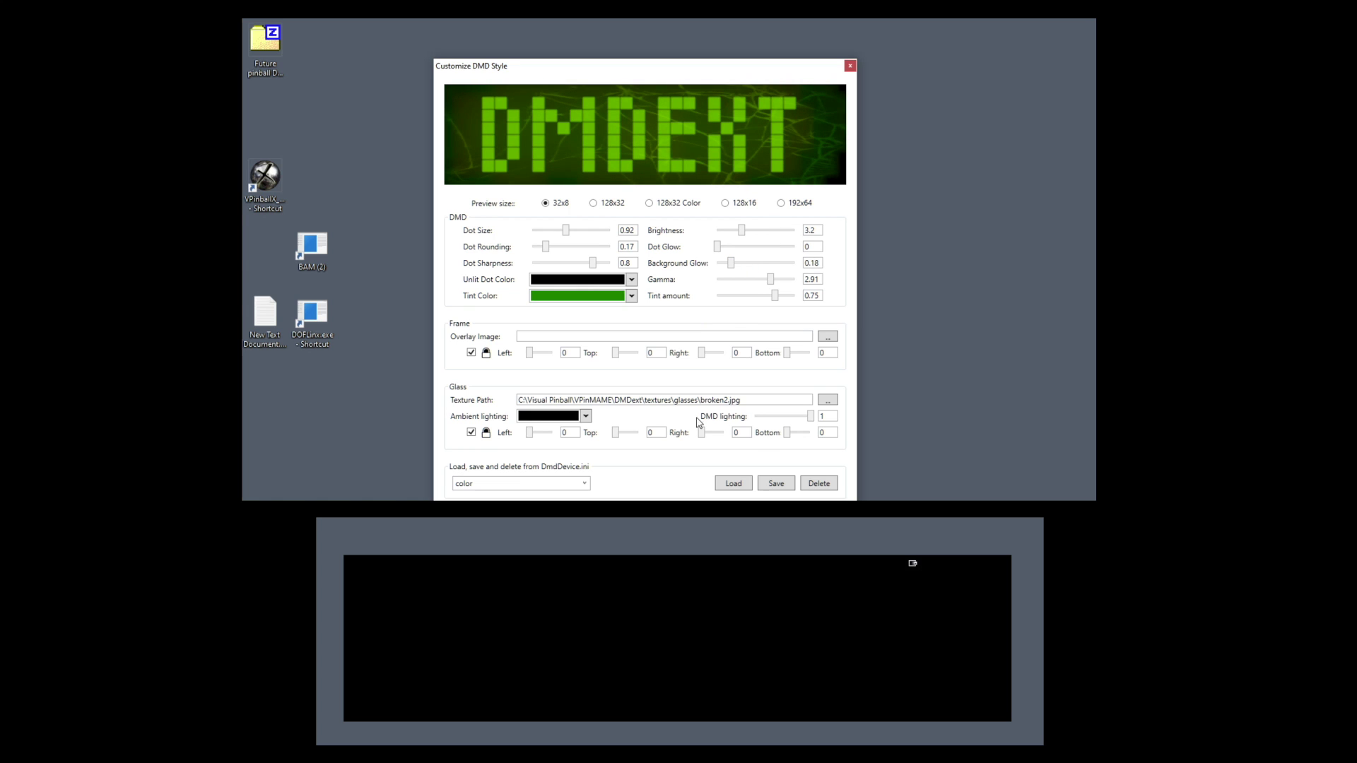
drag(697, 66, 700, 26)
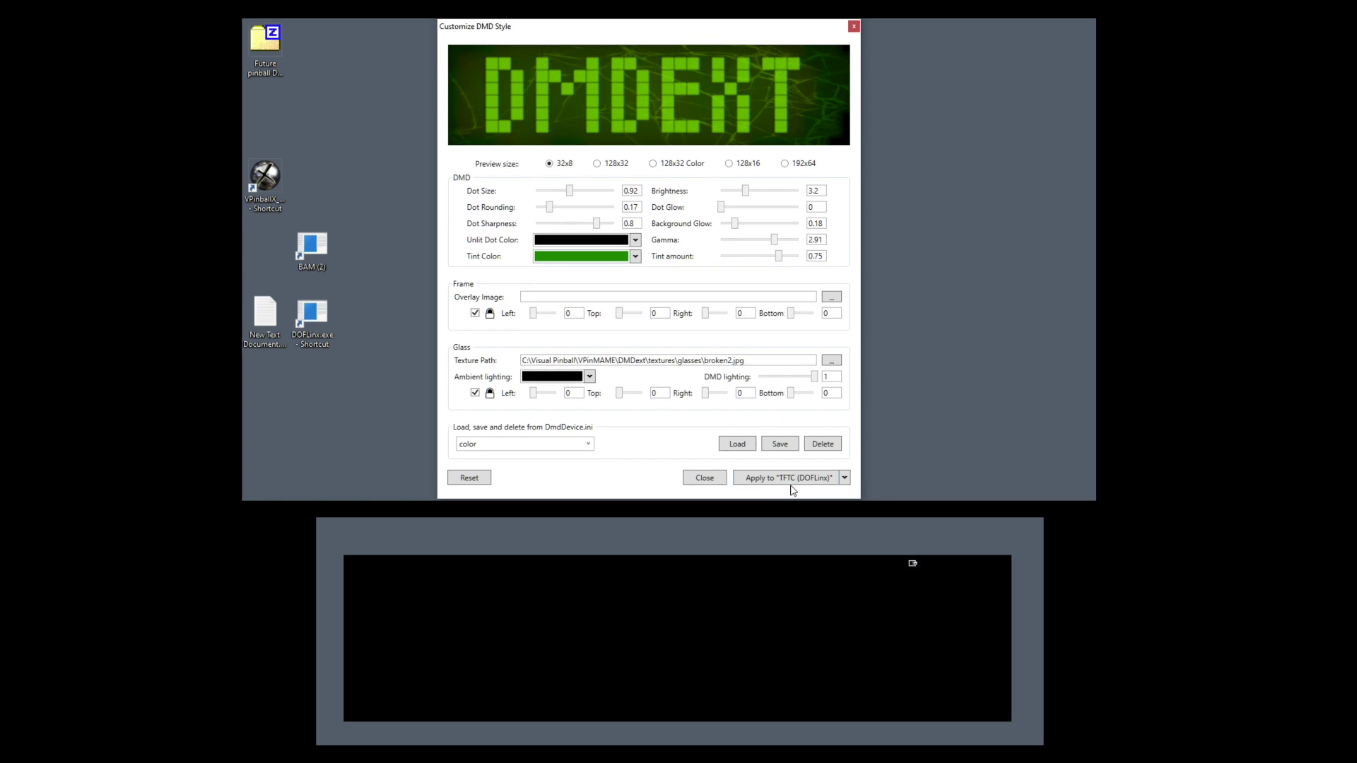
click(846, 478)
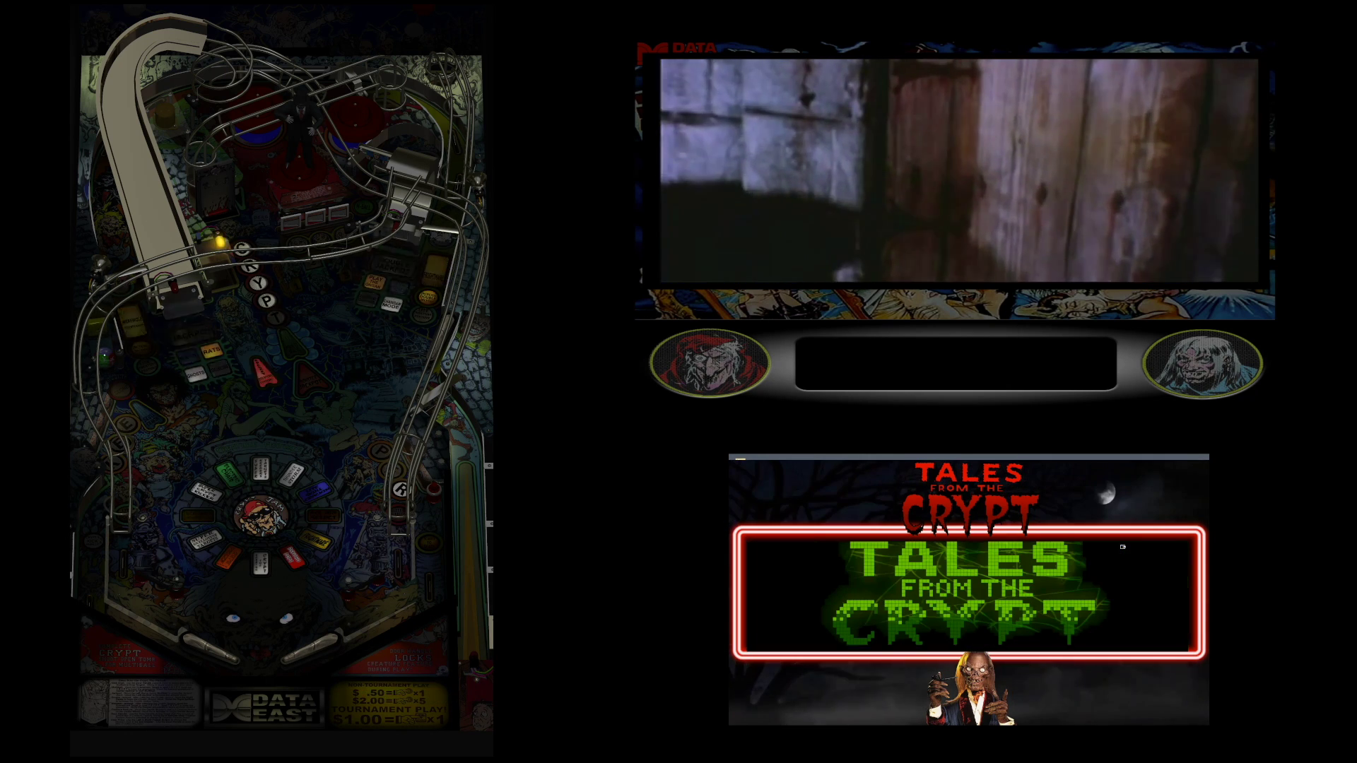
- Insert two coins in the Tales from the Crypt table to check the broken-glass style on the virtual DMD
key(5)
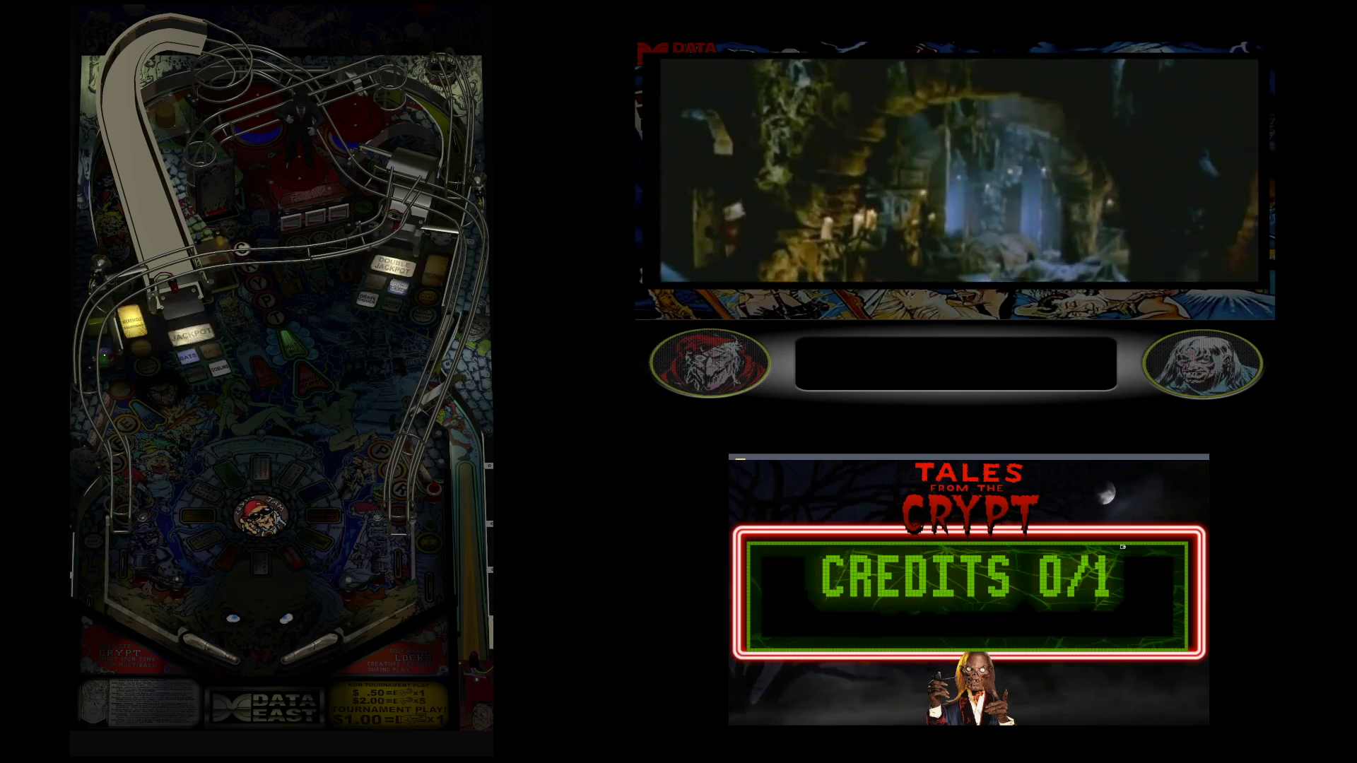
key(5)
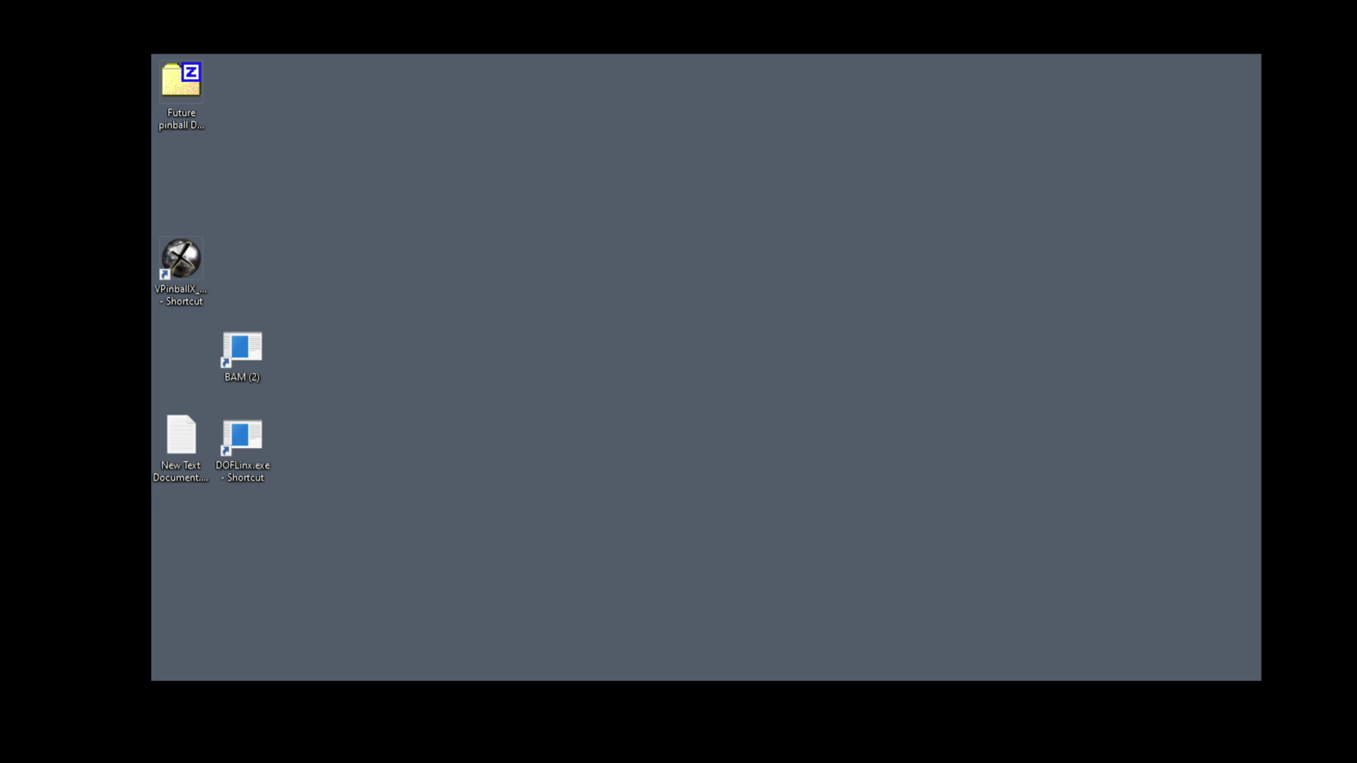
- Remove "rem" from the taskkill /f /im "dmdext.exe" line in Future Pinball's Close Script in PinUP Popper's Emulator Setup
drag(676, 251, 667, 203)
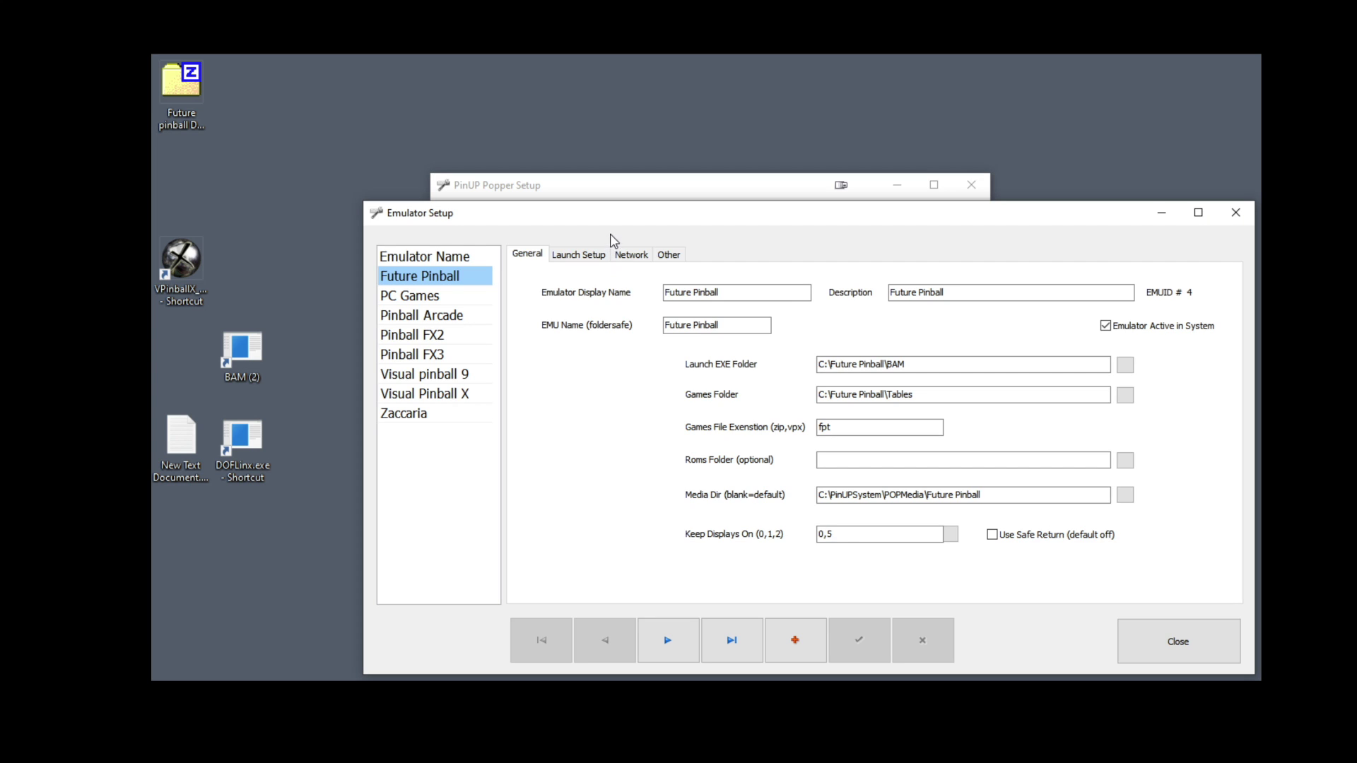
click(597, 257)
drag(621, 216, 561, 102)
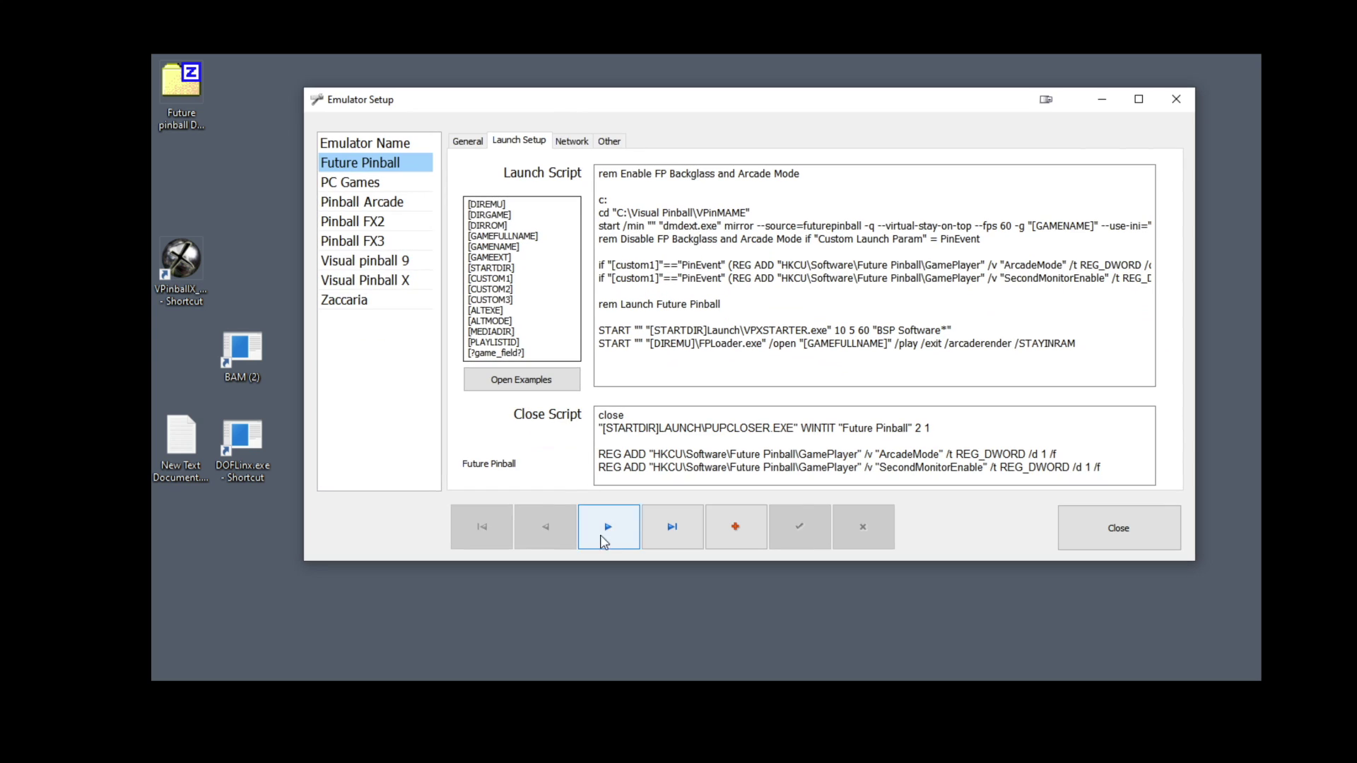
drag(627, 444, 629, 509)
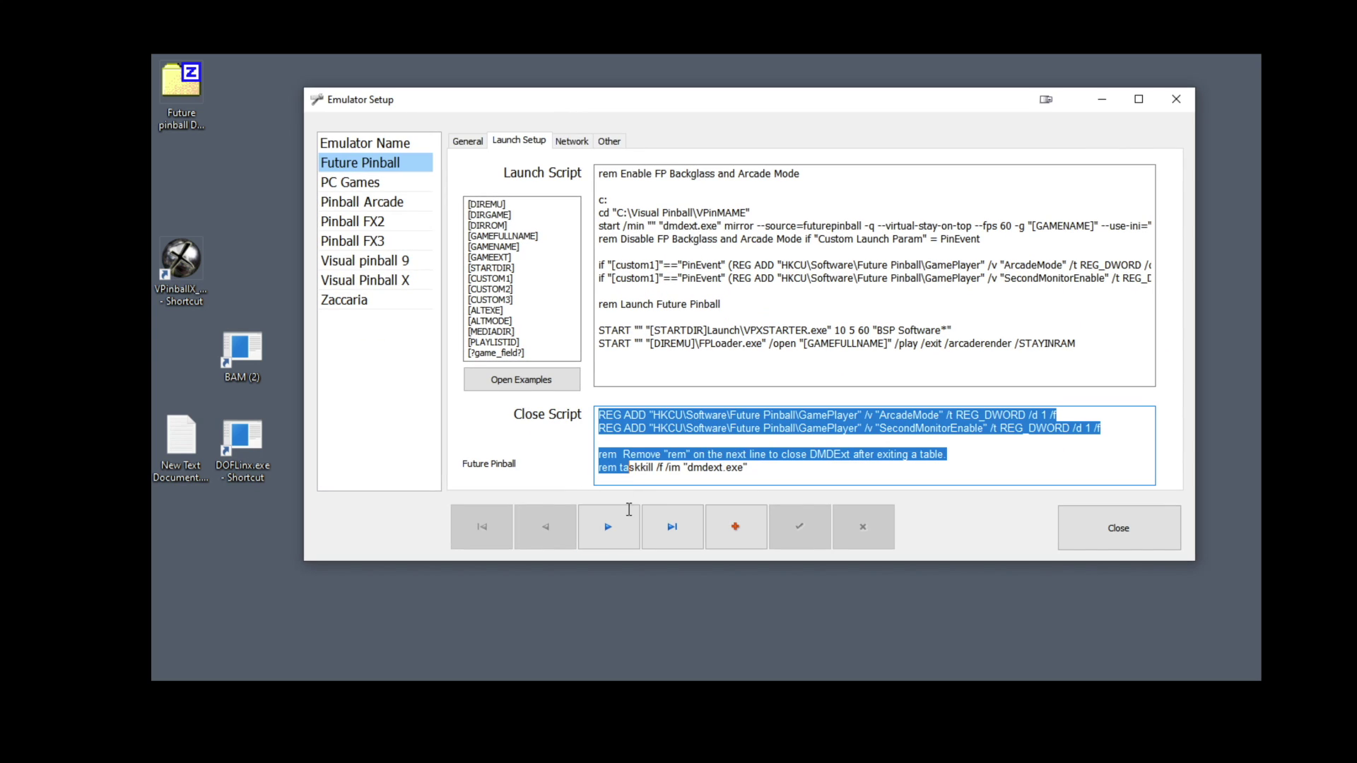
click(621, 468)
key(BackSpace)
key(BackSpace)
key(BackSpace)
key(BackSpace)
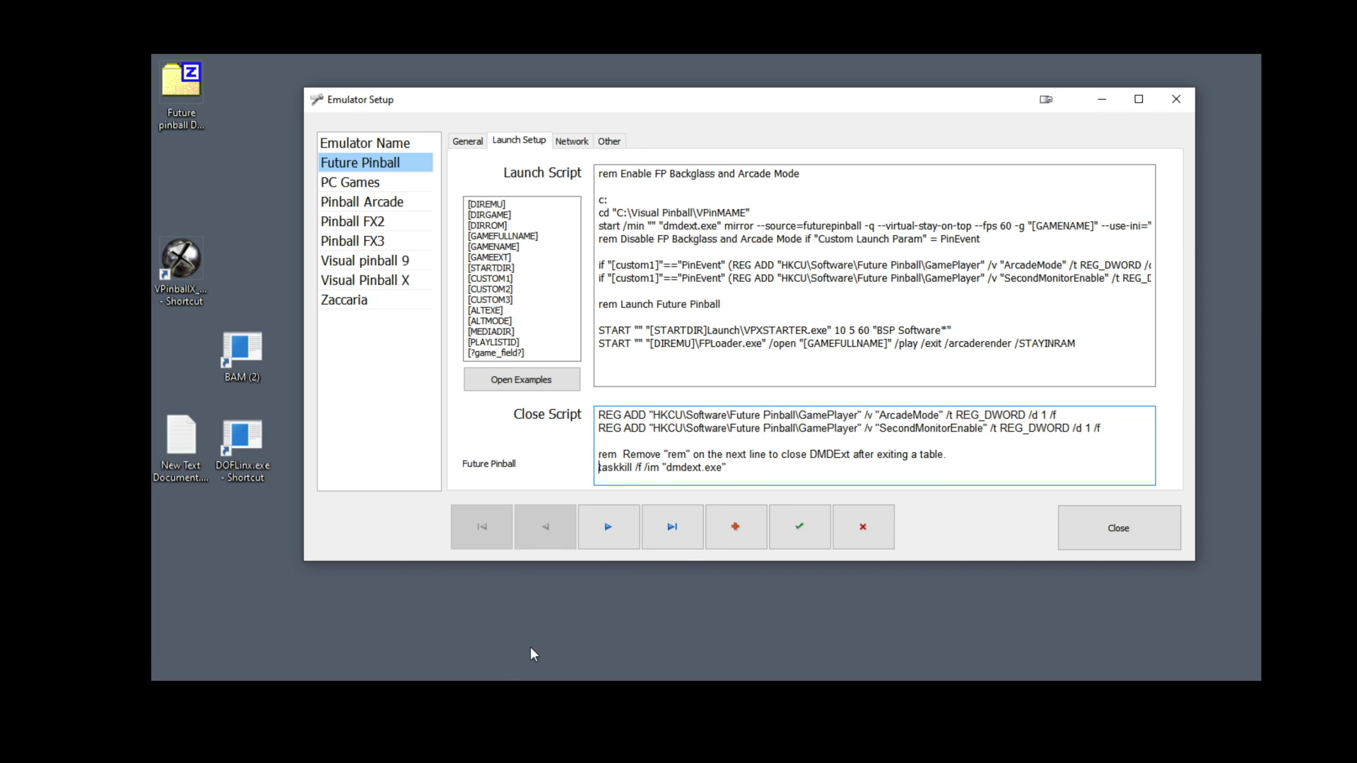